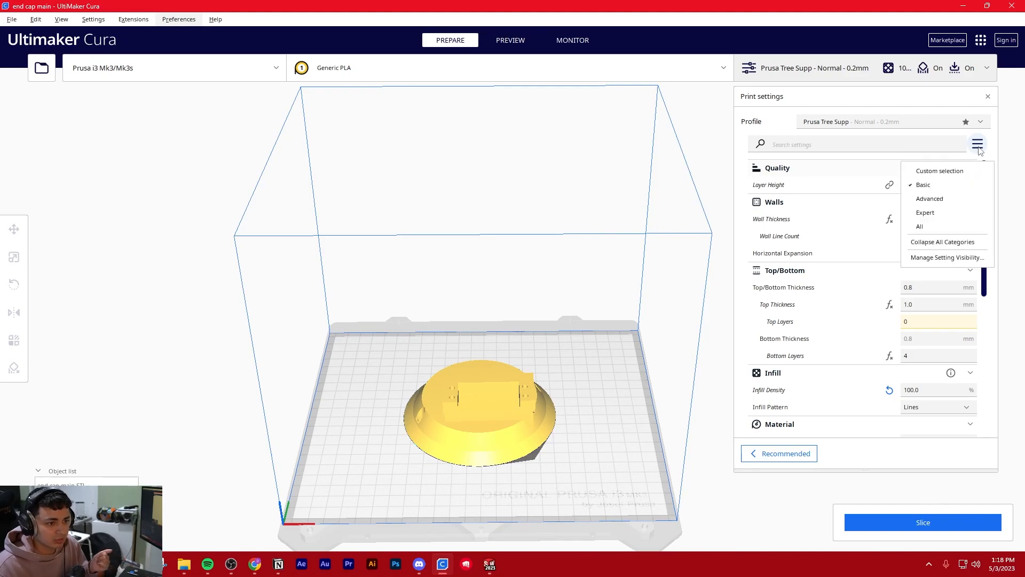
# Review the setting visibility levels for the print settings and select Basic.
pyautogui.click(982, 146)
pyautogui.click(982, 147)
pyautogui.click(982, 71)
pyautogui.click(983, 72)
pyautogui.click(985, 74)
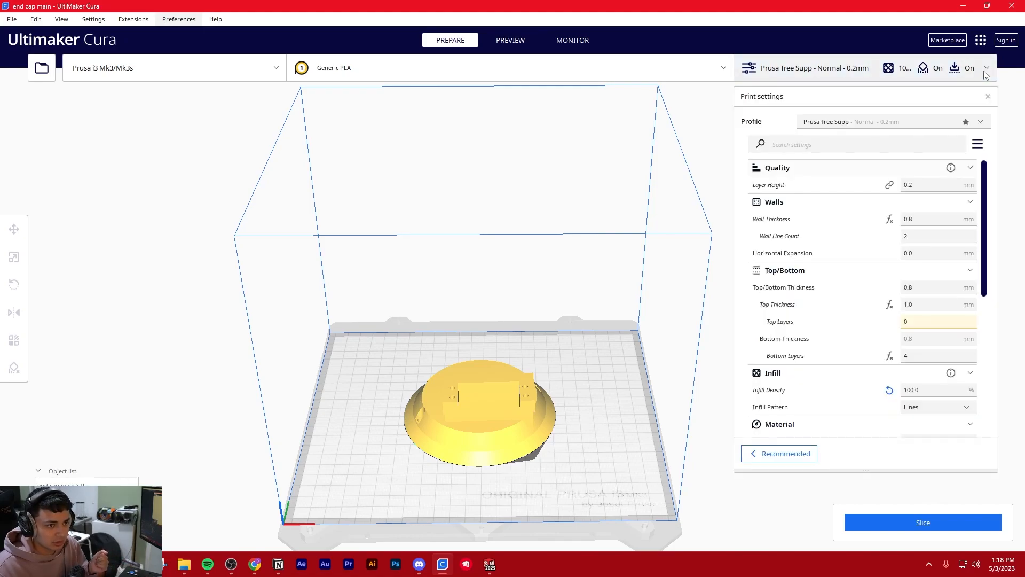
pyautogui.click(978, 144)
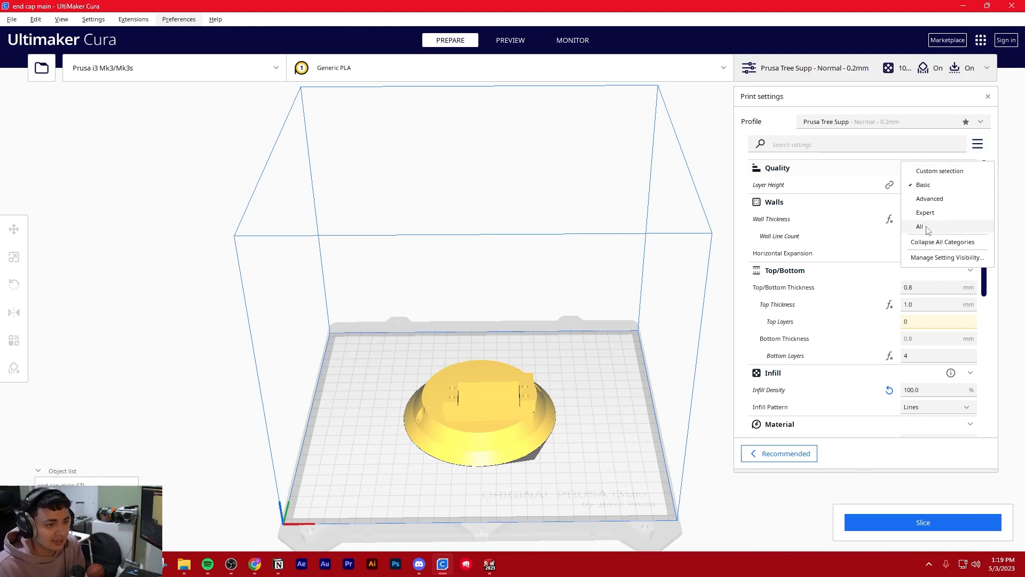
pyautogui.click(978, 144)
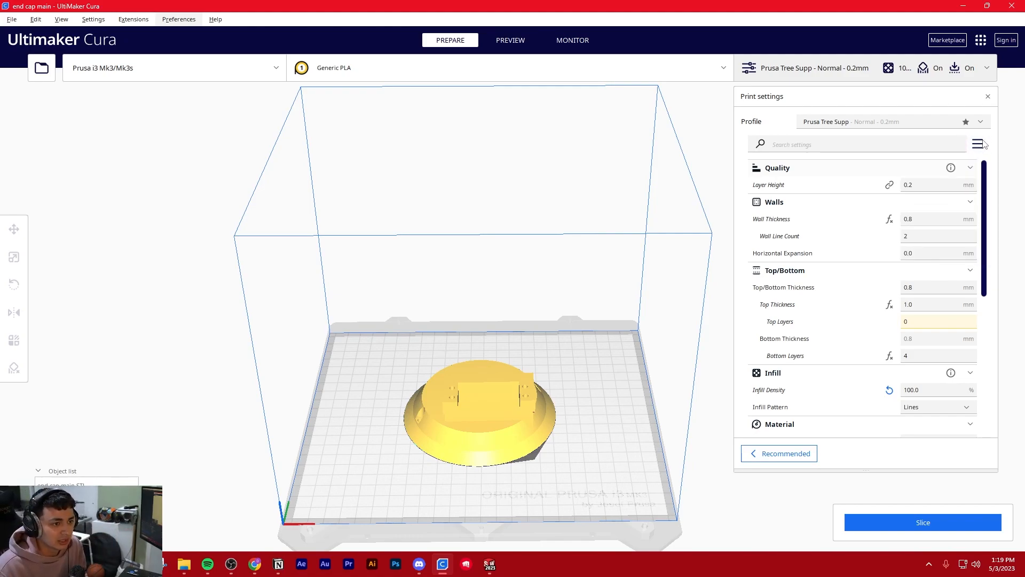
pyautogui.click(983, 143)
pyautogui.click(918, 183)
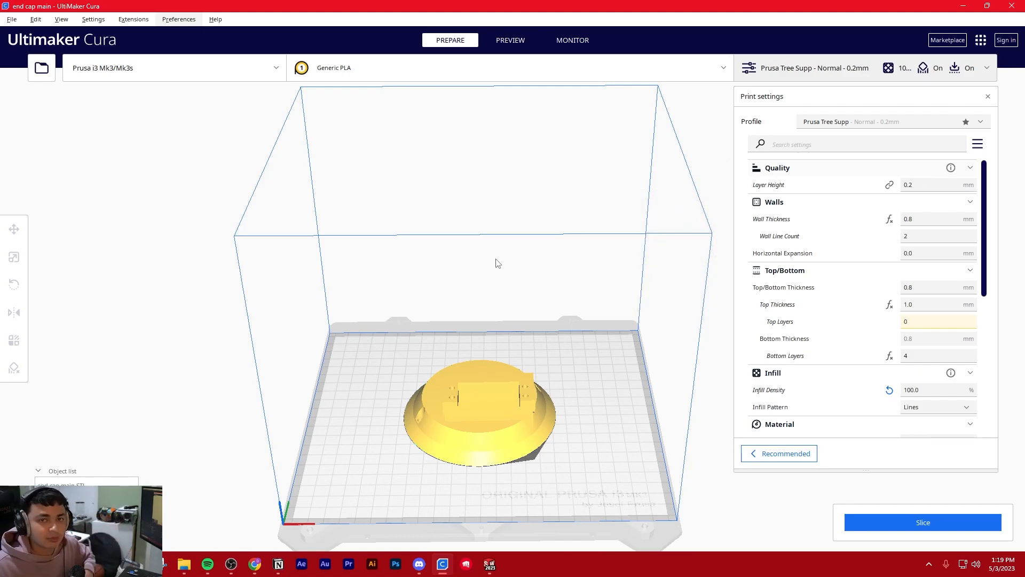
# Check the Layer Height setting's description and slice the end cap model with the current settings.
pyautogui.moveTo(541, 293); pyautogui.dragTo(537, 285, button='right')
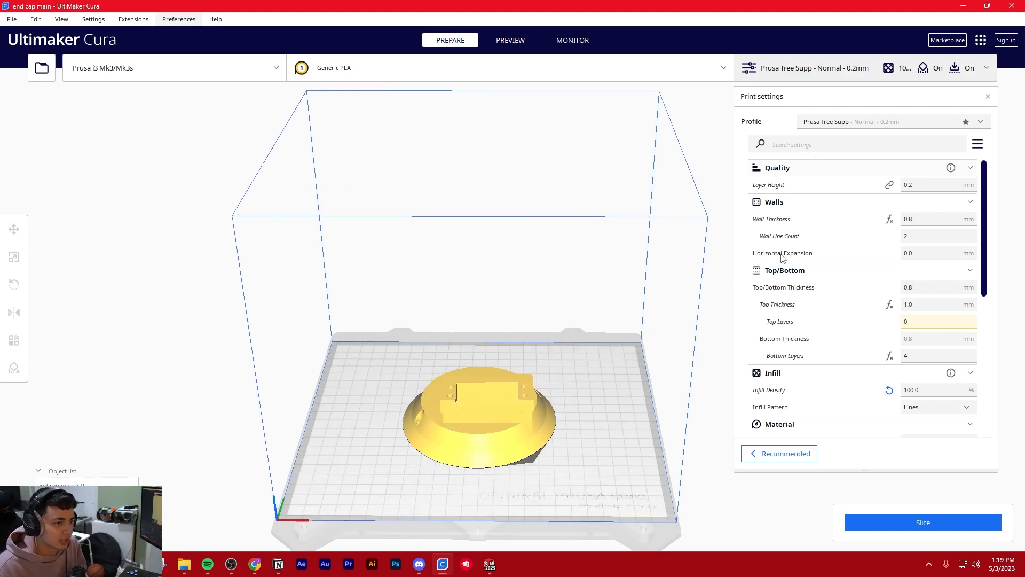
pyautogui.moveTo(825, 187)
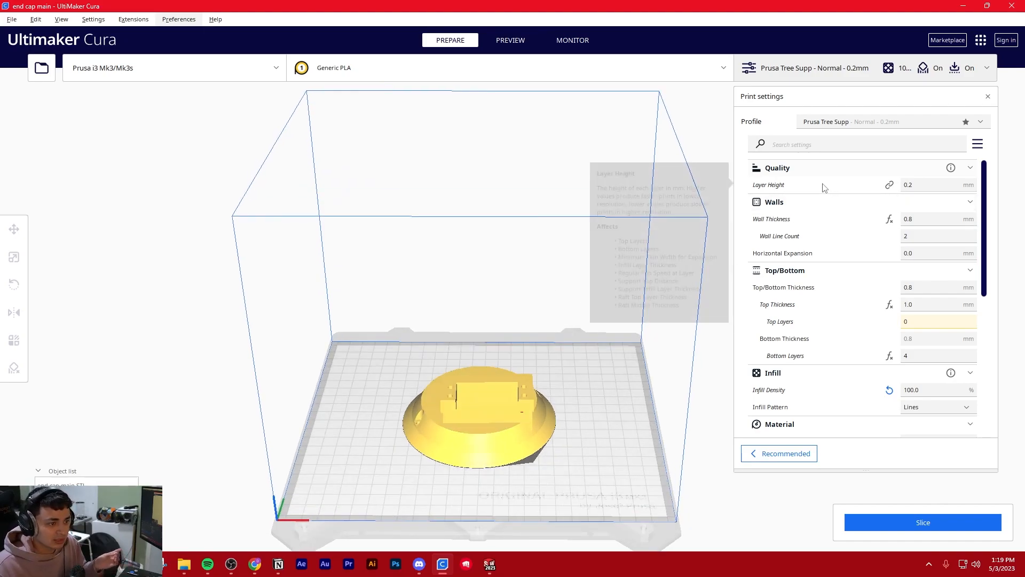
pyautogui.moveTo(577, 277); pyautogui.dragTo(557, 275, button='right')
pyautogui.click(864, 517)
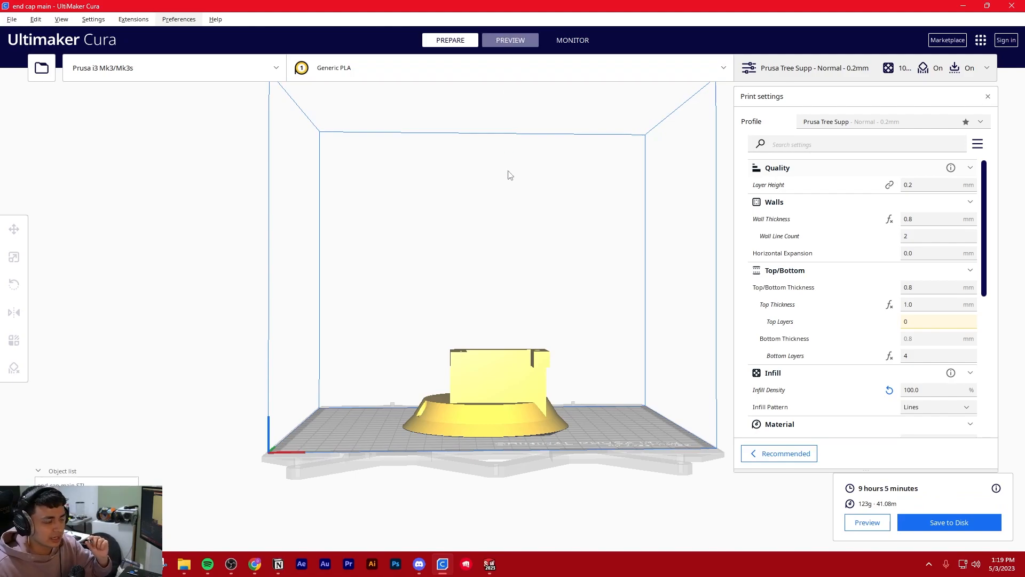
# Examine the sliced end cap and its tree supports in the layer preview.
pyautogui.scroll(5, 526, 438)
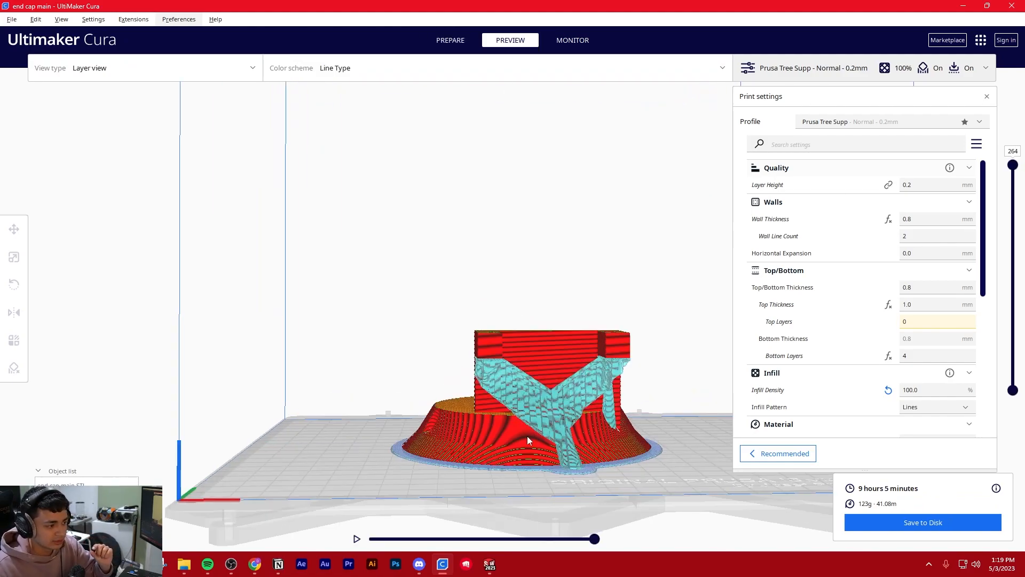
pyautogui.scroll(5, 526, 439)
pyautogui.moveTo(1012, 165); pyautogui.dragTo(989, 176)
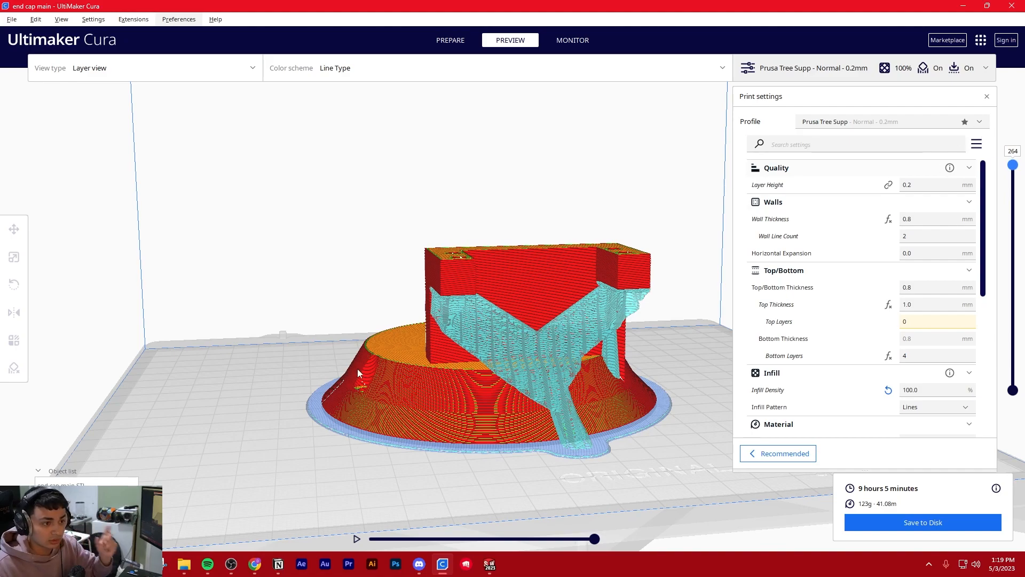
pyautogui.scroll(-5, 357, 372)
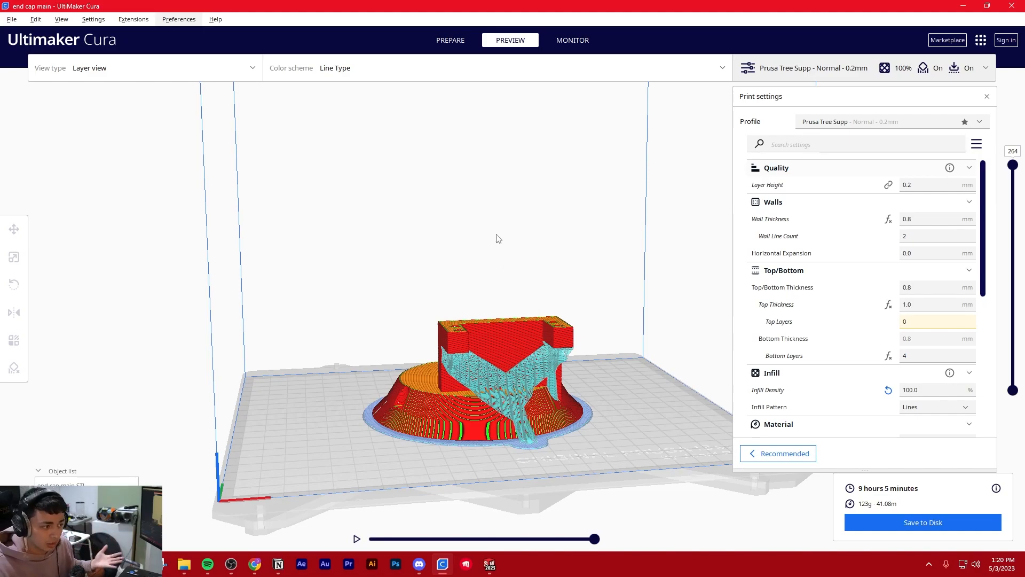
# Return to the preparation view and read the descriptions of the Wall Thickness and Wall Line Count settings.
pyautogui.click(446, 40)
pyautogui.moveTo(507, 277); pyautogui.dragTo(529, 320, button='right')
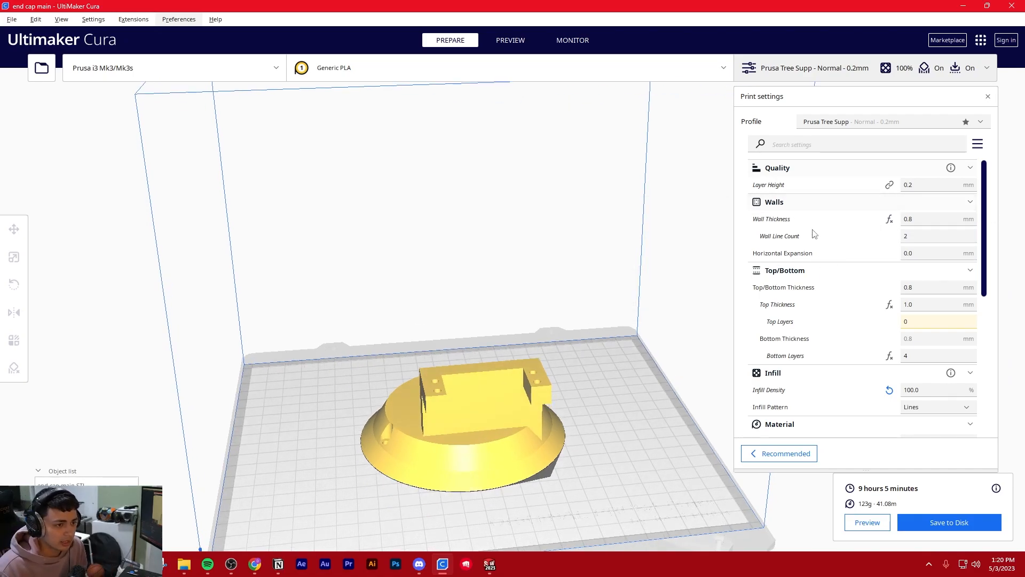
pyautogui.moveTo(813, 234)
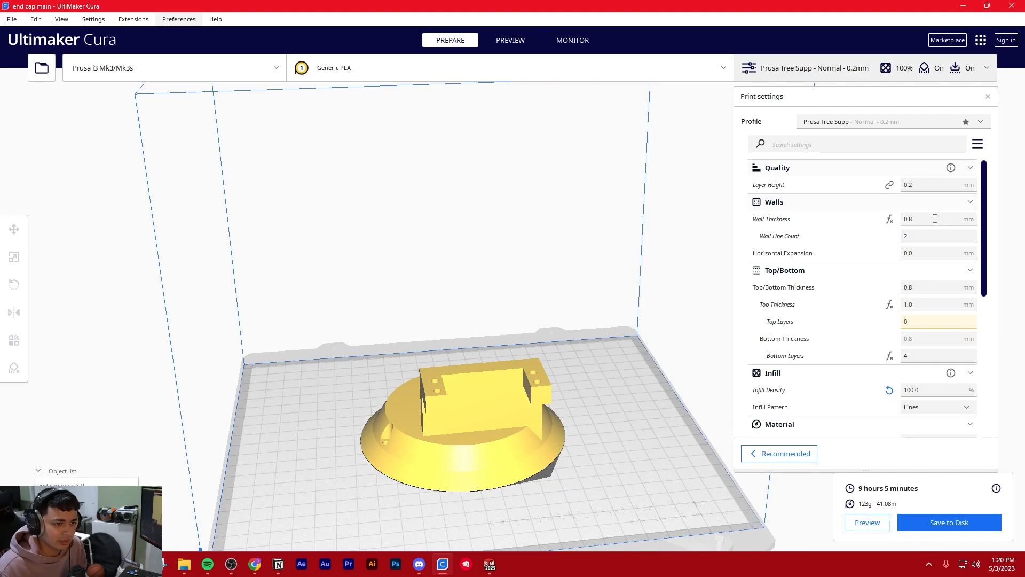
pyautogui.moveTo(920, 218)
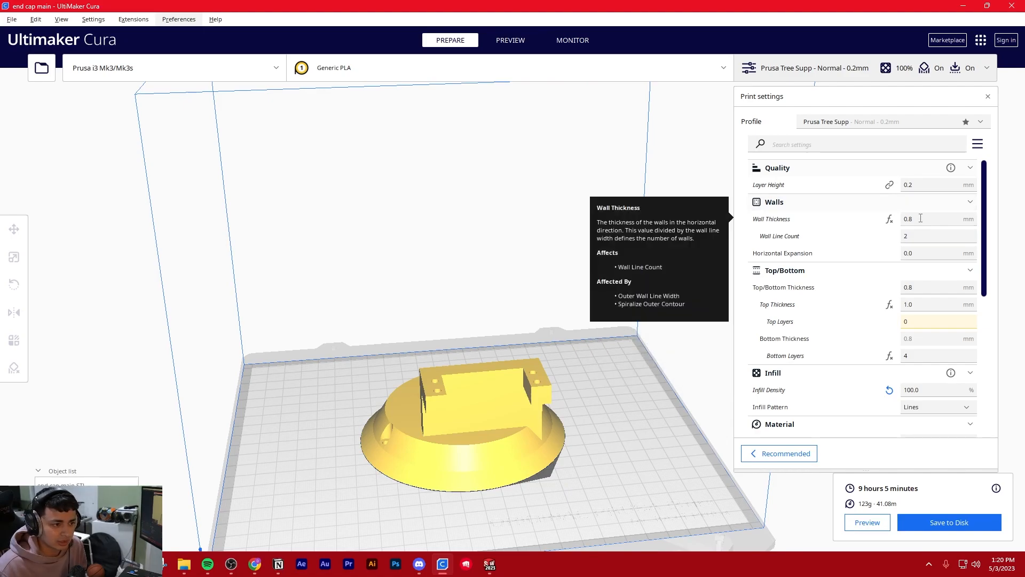
pyautogui.moveTo(545, 320); pyautogui.dragTo(602, 313, button='right')
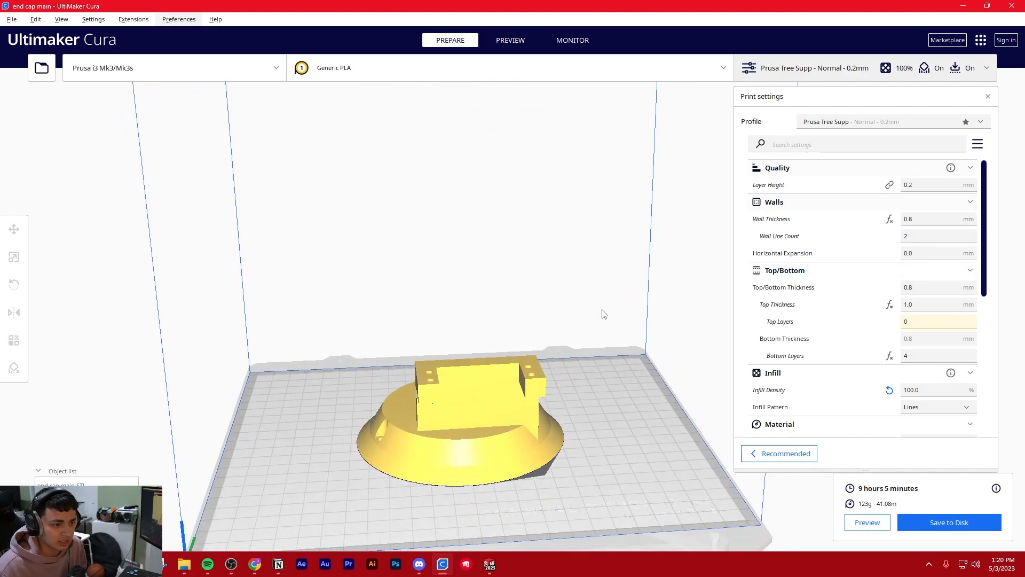
pyautogui.moveTo(934, 235)
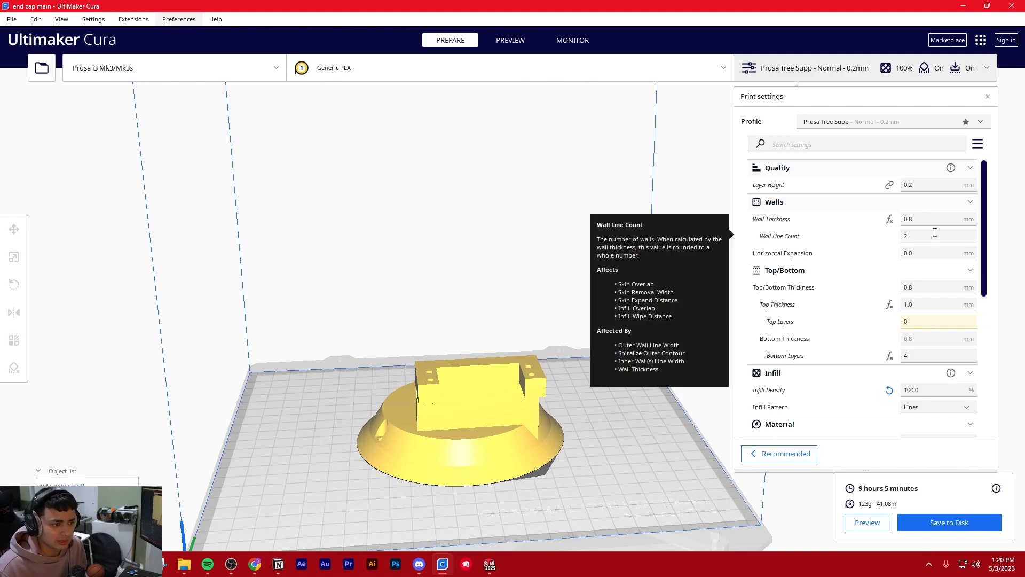
# Set the infill density to 15%.
pyautogui.scroll(-3, 907, 246)
pyautogui.scroll(-1, 872, 263)
pyautogui.click(934, 275)
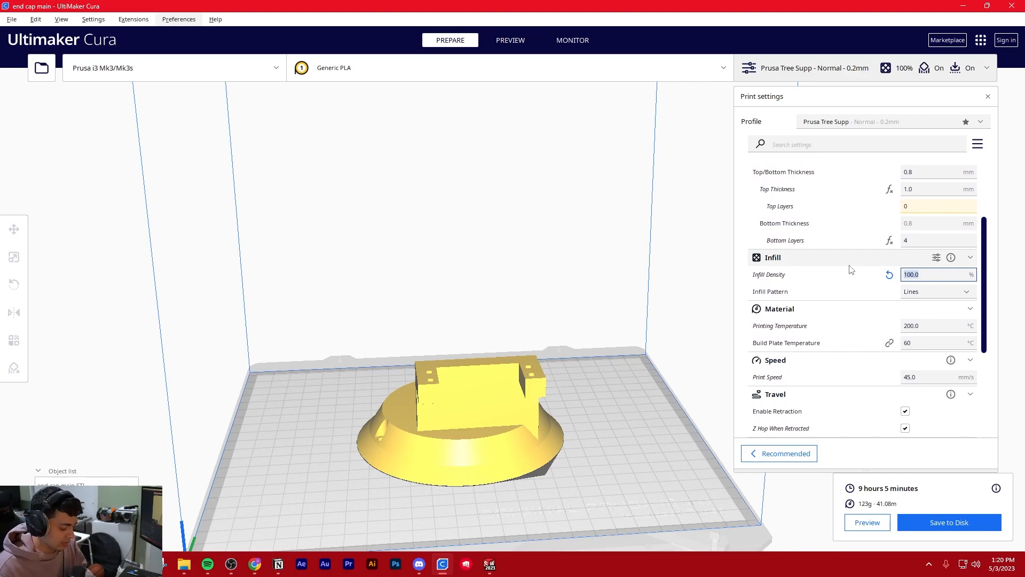
pyautogui.write('15')
pyautogui.press('Return')
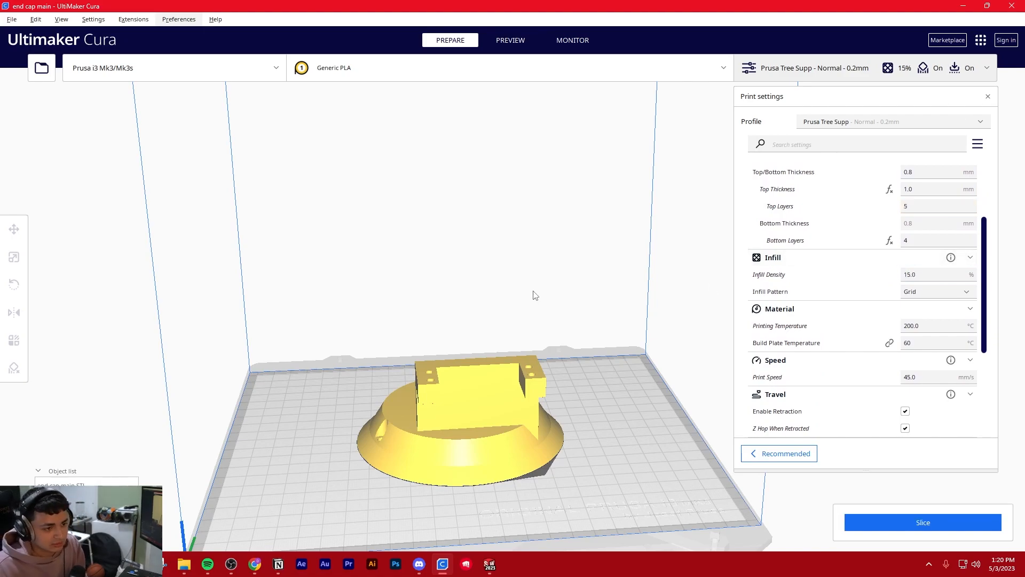
# Look through the available infill patterns and leave the list without choosing another one.
pyautogui.scroll(-2, 602, 293)
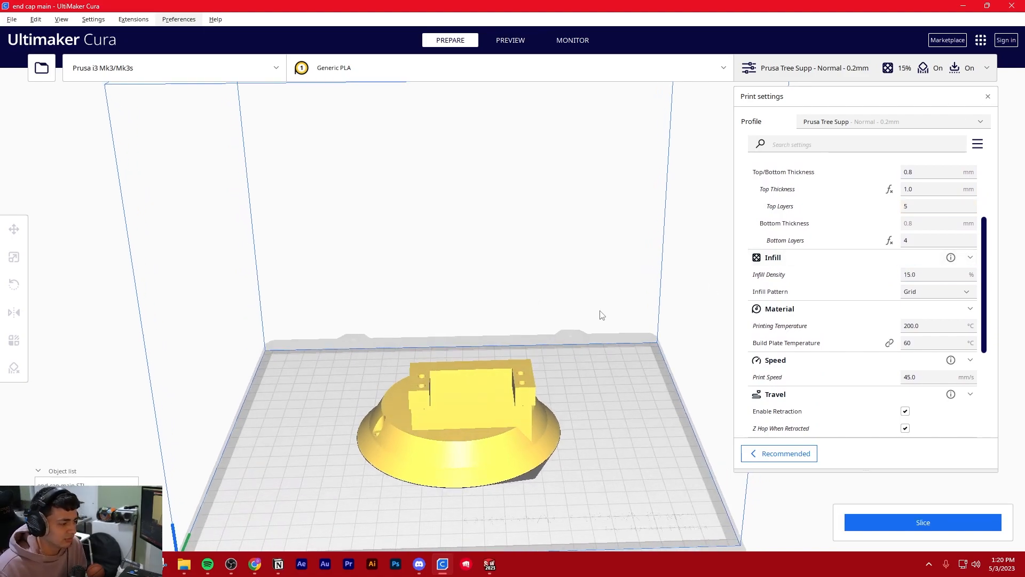
pyautogui.moveTo(602, 315)
pyautogui.mouseDown(button='right')
pyautogui.moveTo(565, 307)
pyautogui.moveTo(591, 331)
pyautogui.mouseUp(button='right')
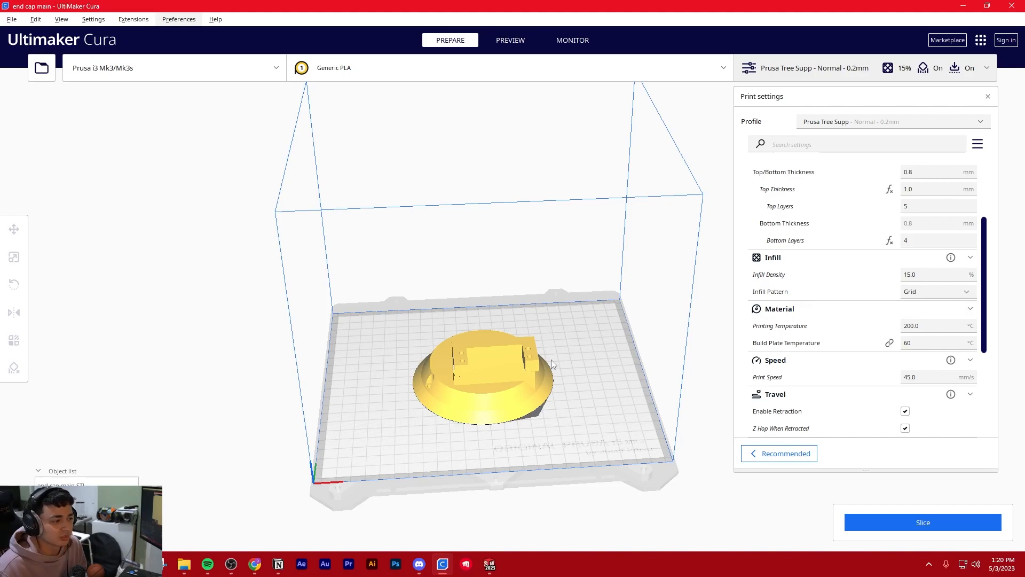
pyautogui.moveTo(577, 349); pyautogui.dragTo(573, 327, button='right')
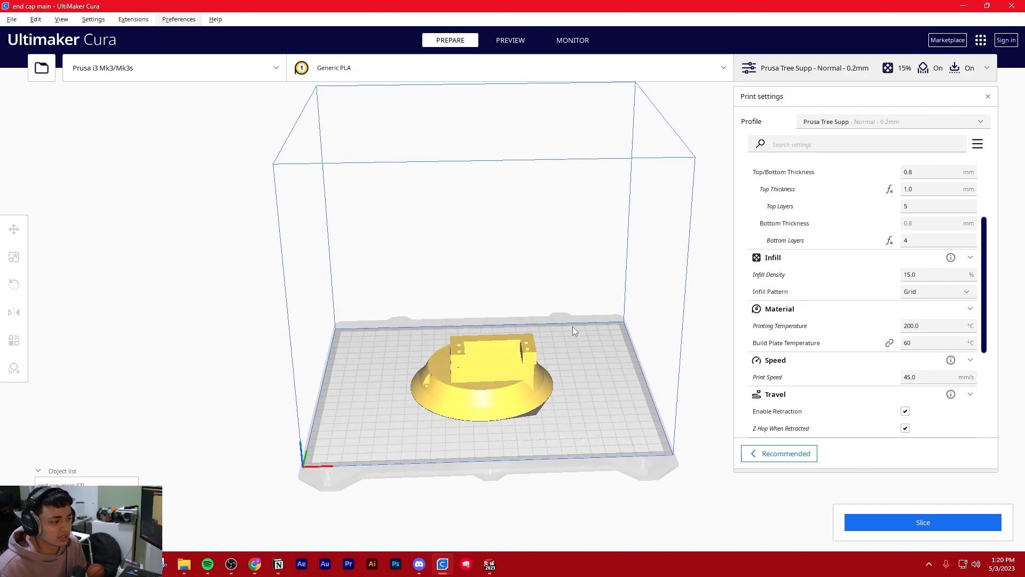
pyautogui.click(947, 293)
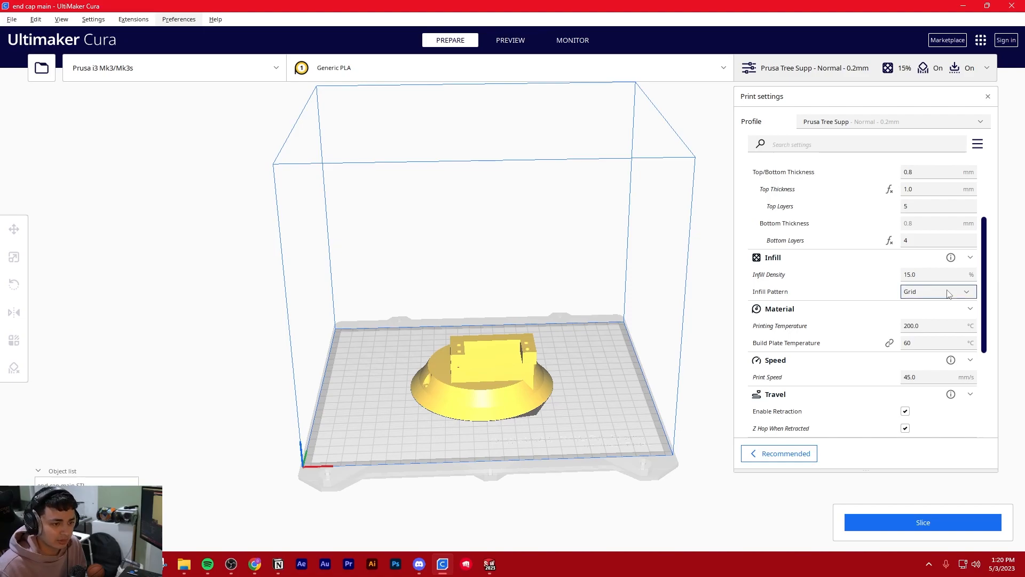
pyautogui.click(948, 293)
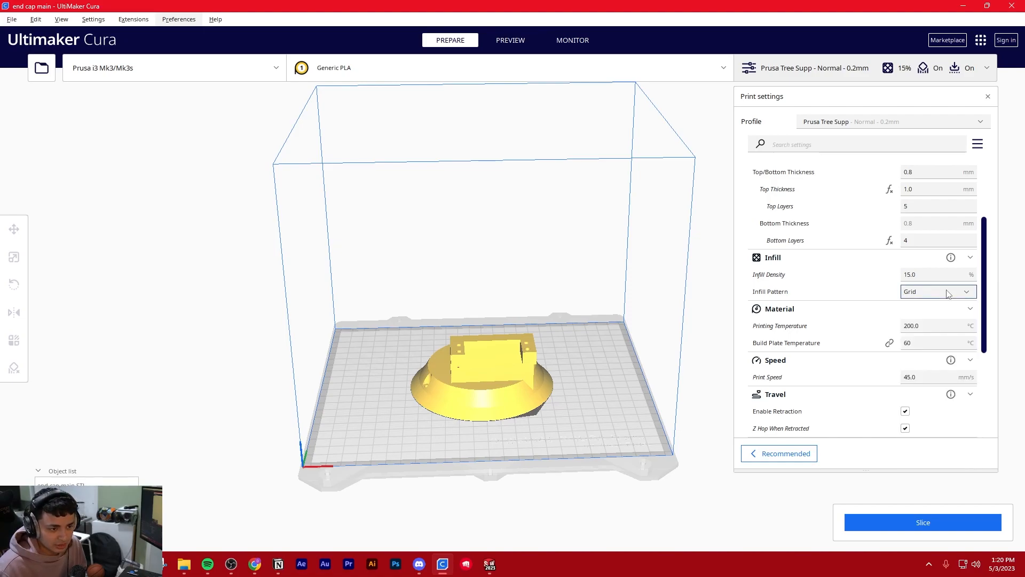
pyautogui.click(948, 293)
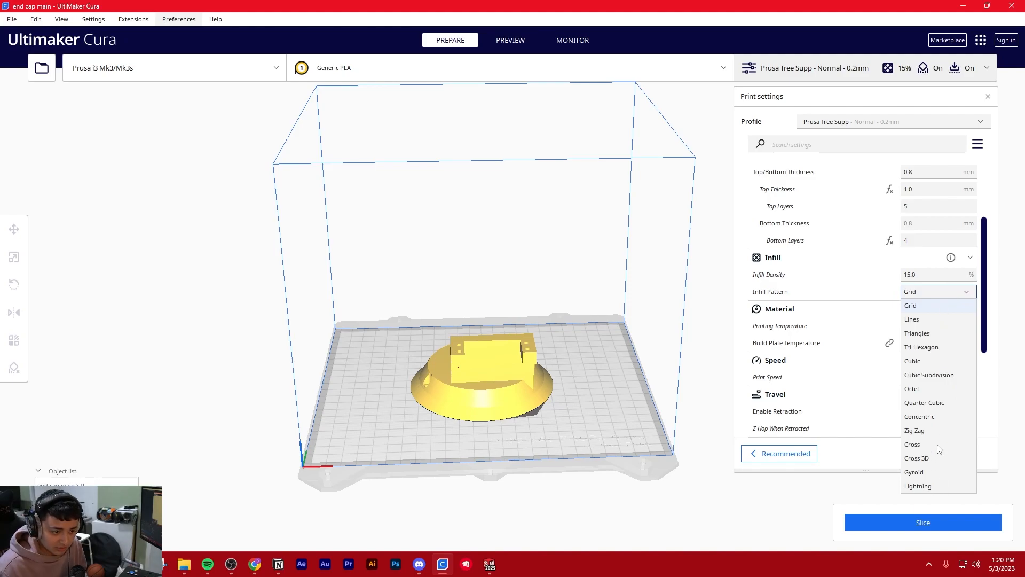
pyautogui.click(642, 382)
# Slice the end cap again with the 15% grid infill.
pyautogui.scroll(5, 616, 331)
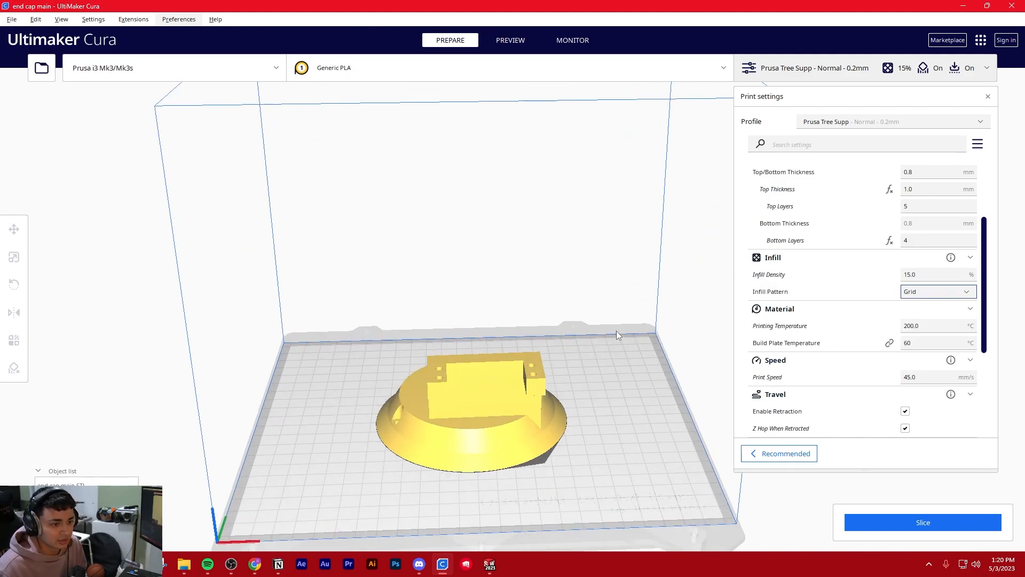
pyautogui.click(945, 526)
pyautogui.moveTo(606, 397); pyautogui.dragTo(652, 377, button='right')
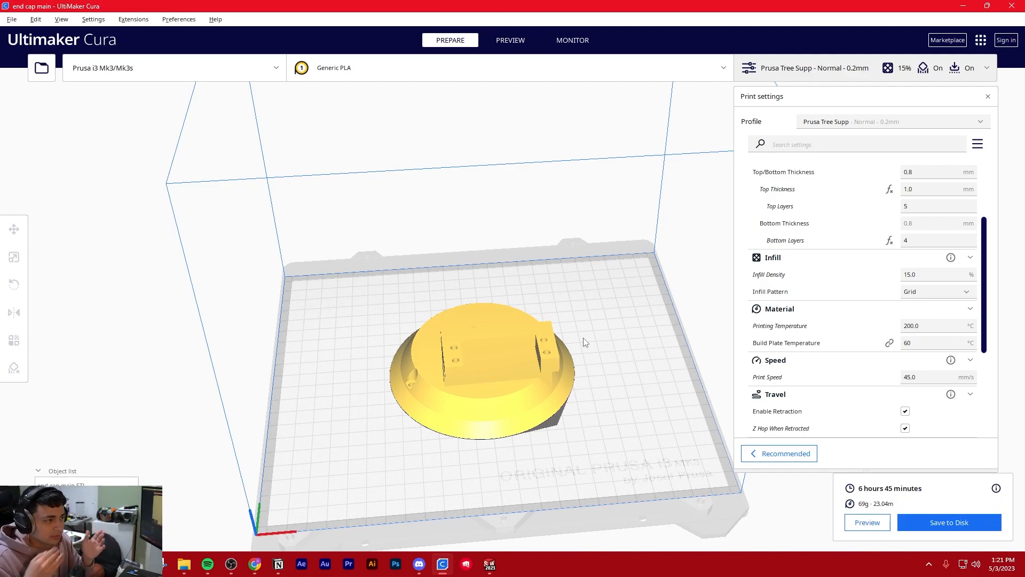
# Lower the layer preview to layer 128 and examine the grid infill inside the end cap.
pyautogui.click(517, 40)
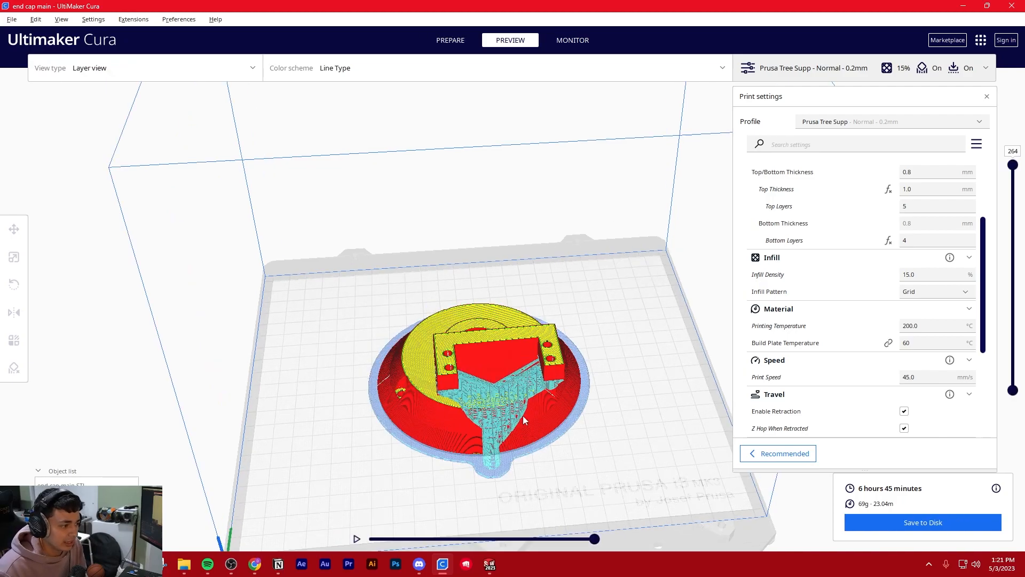
pyautogui.moveTo(523, 415); pyautogui.dragTo(551, 325, button='right')
pyautogui.scroll(5, 572, 345)
pyautogui.moveTo(1018, 166); pyautogui.dragTo(1013, 272)
pyautogui.scroll(3, 527, 352)
pyautogui.moveTo(527, 353)
pyautogui.mouseDown(button='right')
pyautogui.moveTo(515, 321)
pyautogui.moveTo(533, 353)
pyautogui.mouseUp(button='right')
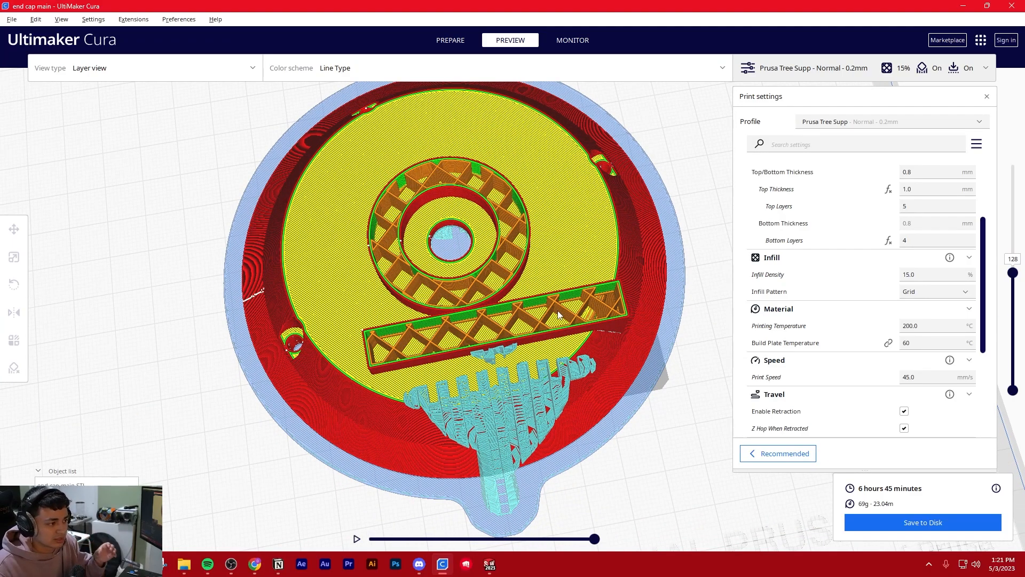
pyautogui.scroll(-1, 559, 314)
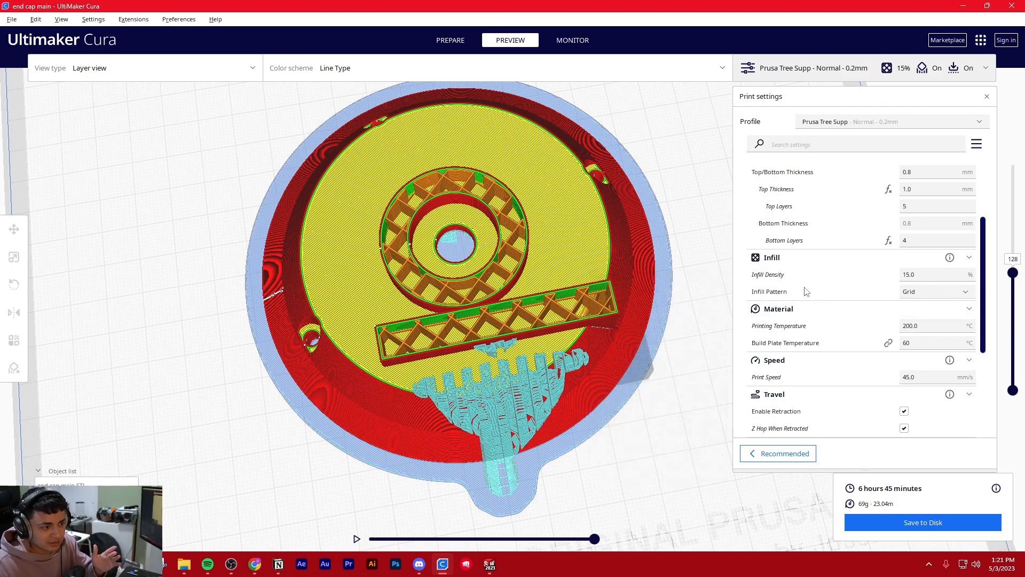
pyautogui.moveTo(586, 313); pyautogui.dragTo(592, 301, button='right')
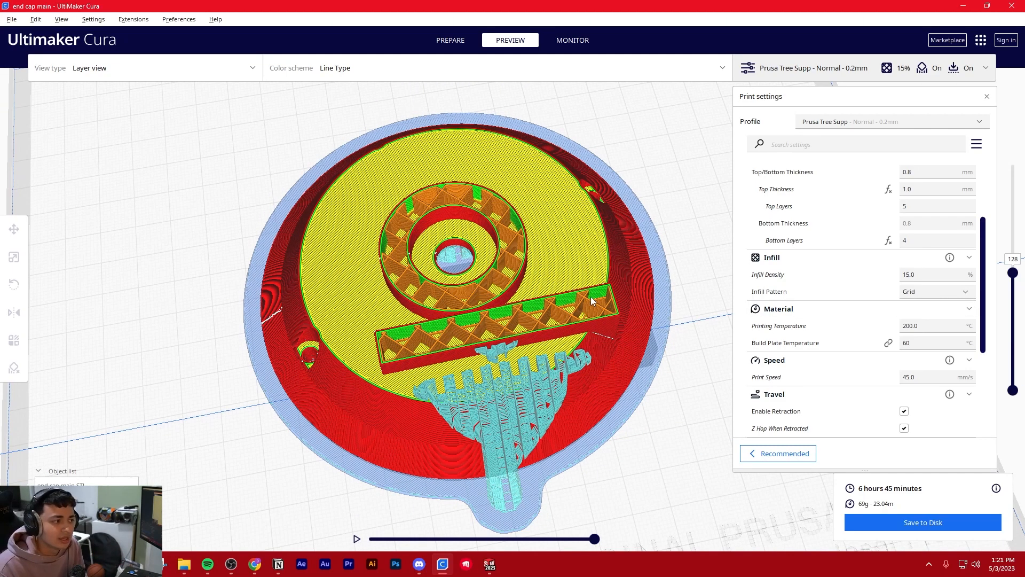
# Compare the infill pattern options with the grid infill shown in the layer preview.
pyautogui.click(926, 293)
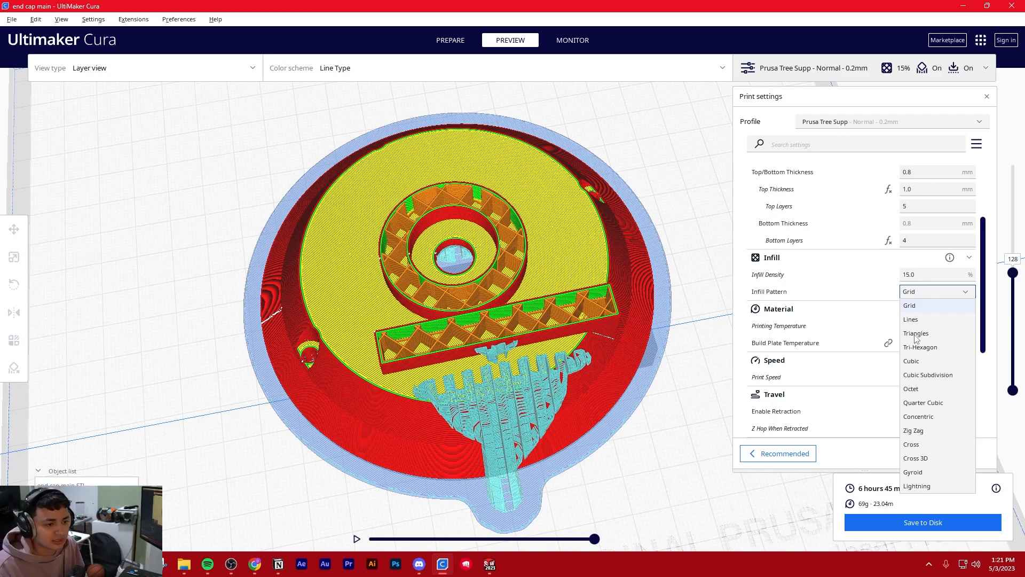
pyautogui.click(842, 286)
pyautogui.moveTo(523, 376); pyautogui.dragTo(571, 395, button='right')
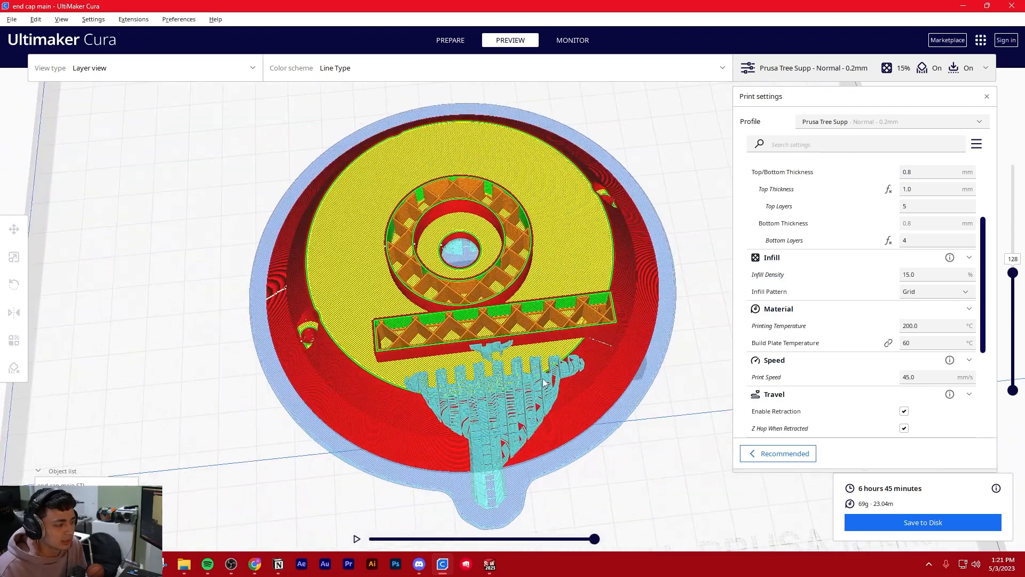
pyautogui.click(925, 291)
# Examine the walls and grid infill of the upright bracket up close at layer 128.
pyautogui.moveTo(660, 286); pyautogui.dragTo(493, 304, button='right')
pyautogui.scroll(5, 530, 351)
pyautogui.moveTo(1014, 277)
pyautogui.mouseDown()
pyautogui.moveTo(1012, 361)
pyautogui.moveTo(1004, 284)
pyautogui.mouseUp()
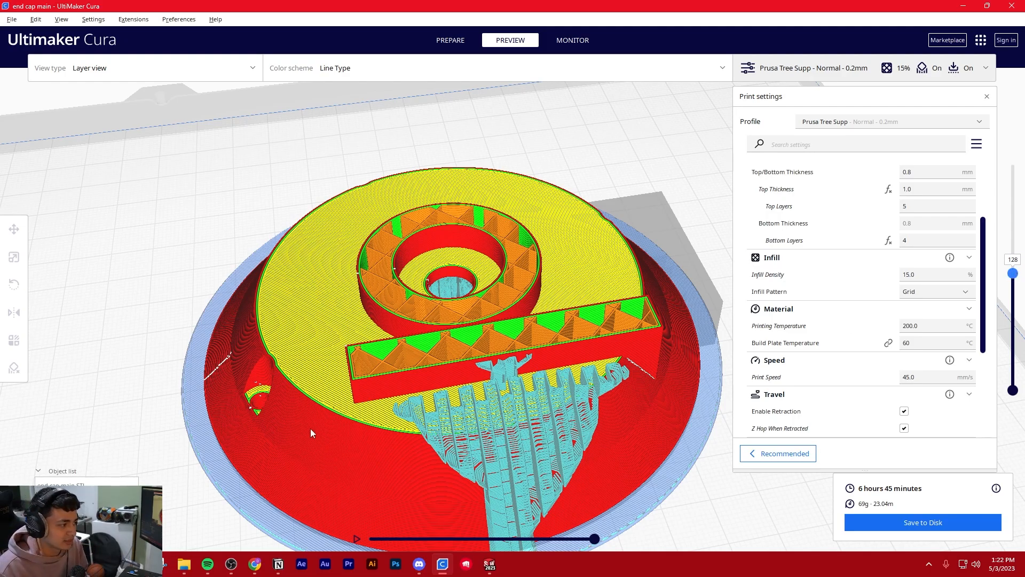
pyautogui.scroll(6, 366, 432)
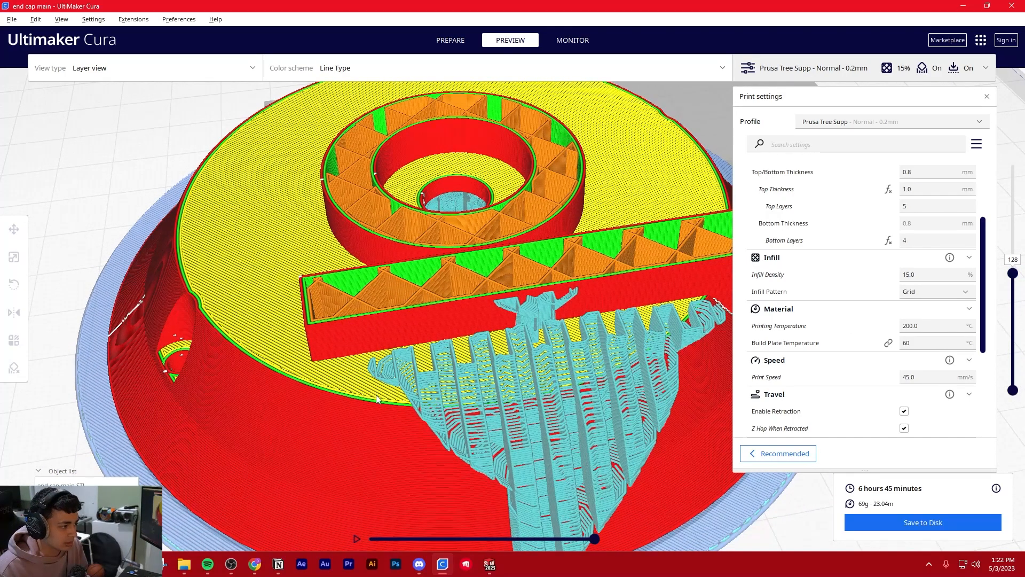
pyautogui.scroll(5, 431, 370)
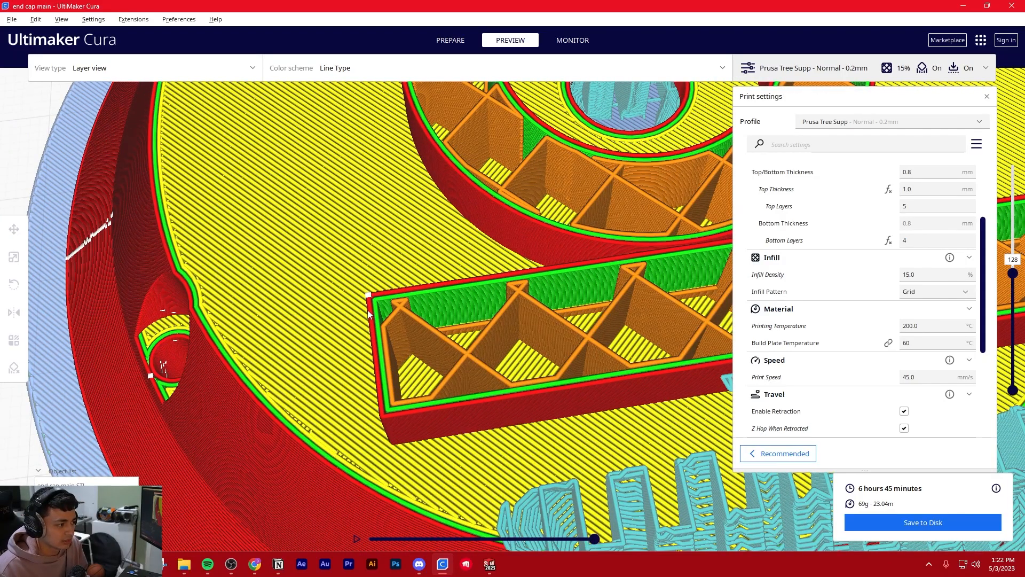
pyautogui.scroll(-2, 372, 351)
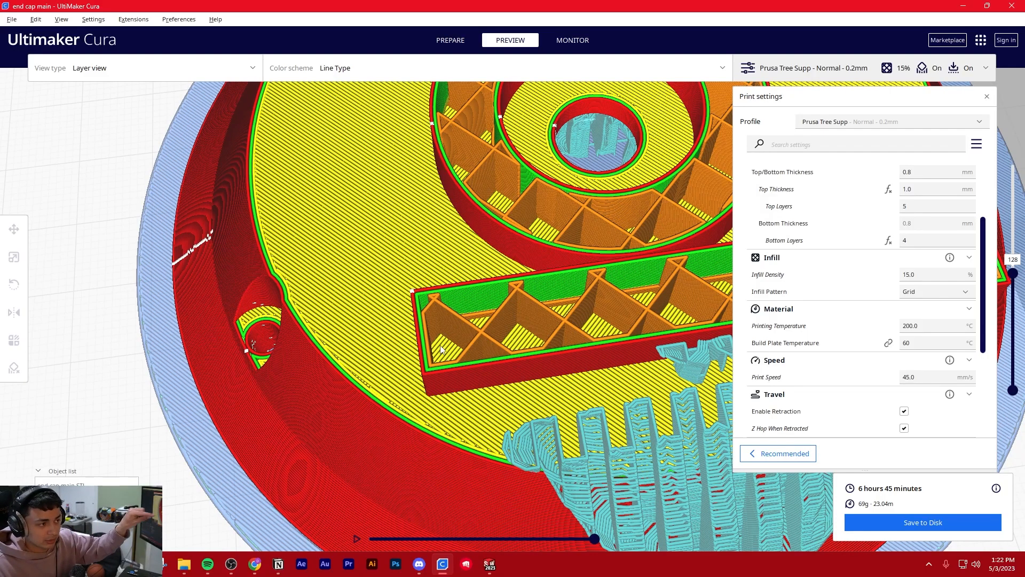
# Inspect the bracket's grid infill from several close angles and compare it with the wall, top/bottom and infill settings.
pyautogui.moveTo(491, 329); pyautogui.dragTo(342, 366, button='right')
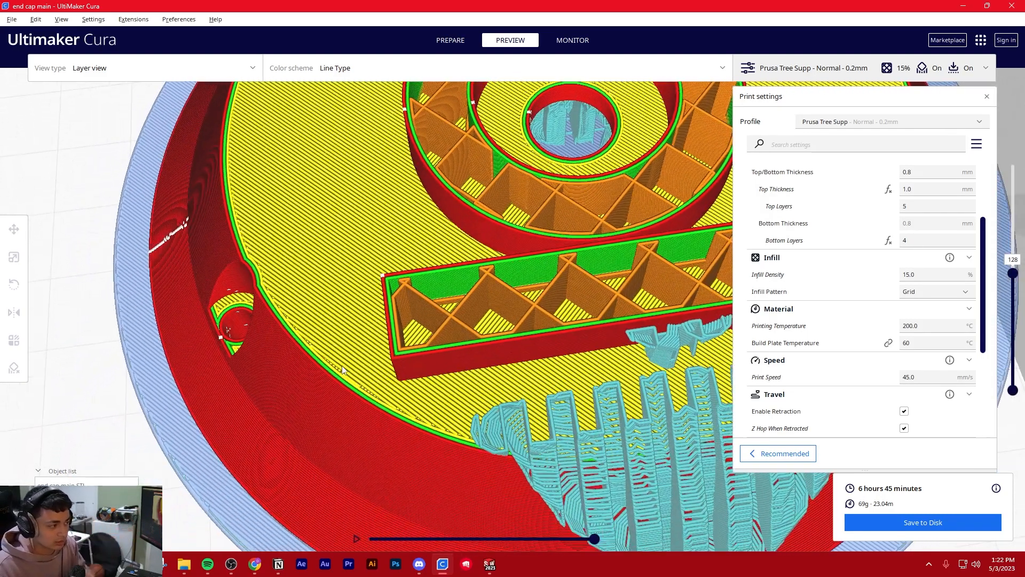
pyautogui.scroll(1, 377, 282)
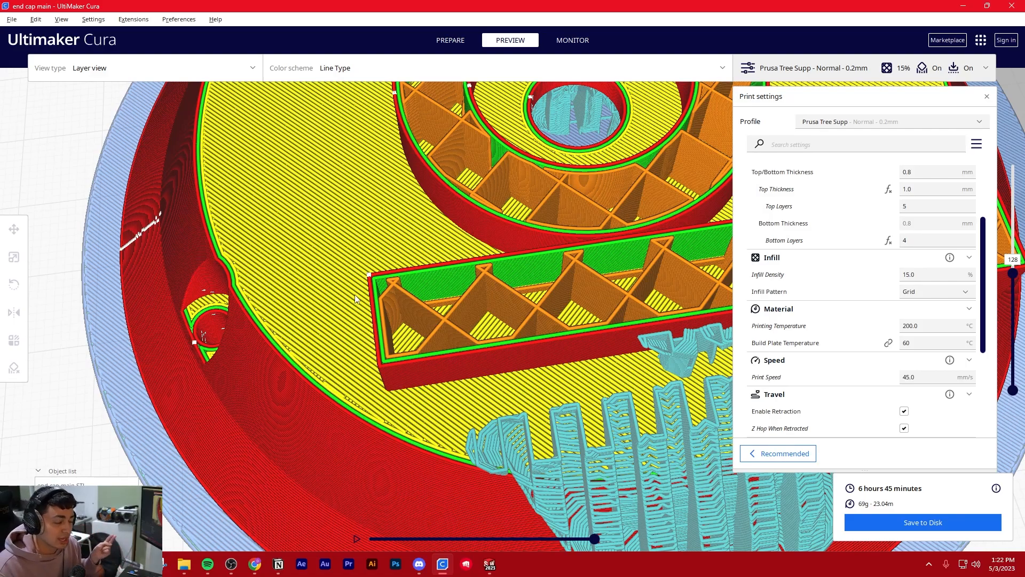
pyautogui.moveTo(354, 294); pyautogui.dragTo(395, 328, button='right')
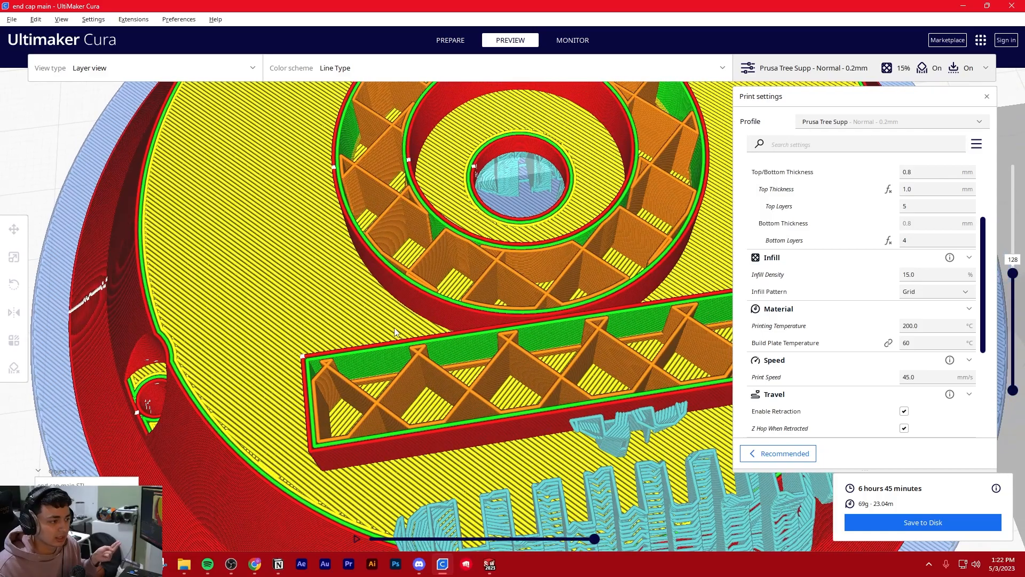
pyautogui.moveTo(357, 368); pyautogui.dragTo(392, 342, button='middle')
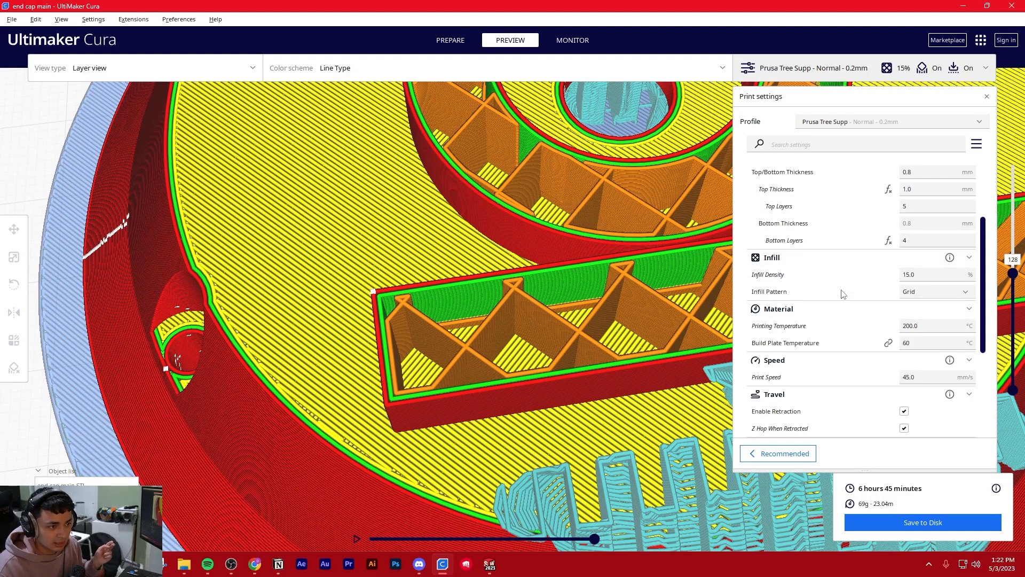
pyautogui.scroll(5, 842, 293)
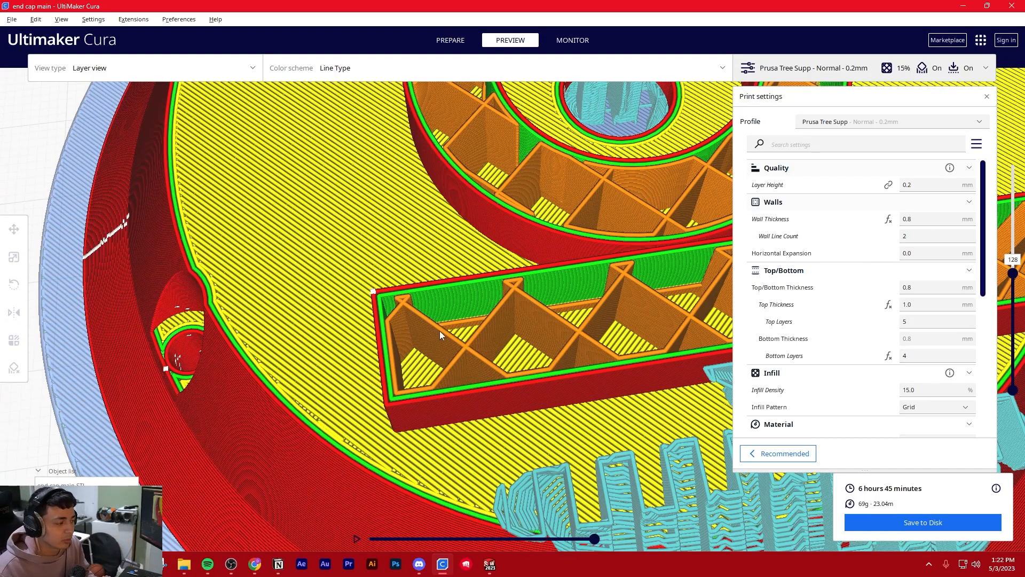
pyautogui.scroll(-5, 436, 330)
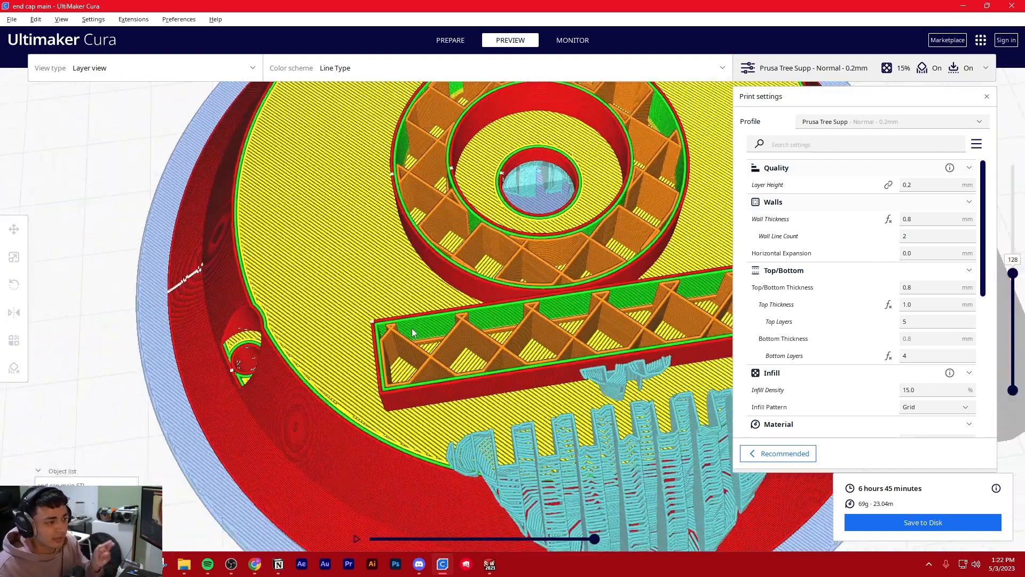
pyautogui.scroll(2, 466, 325)
pyautogui.moveTo(466, 324); pyautogui.dragTo(444, 325, button='middle')
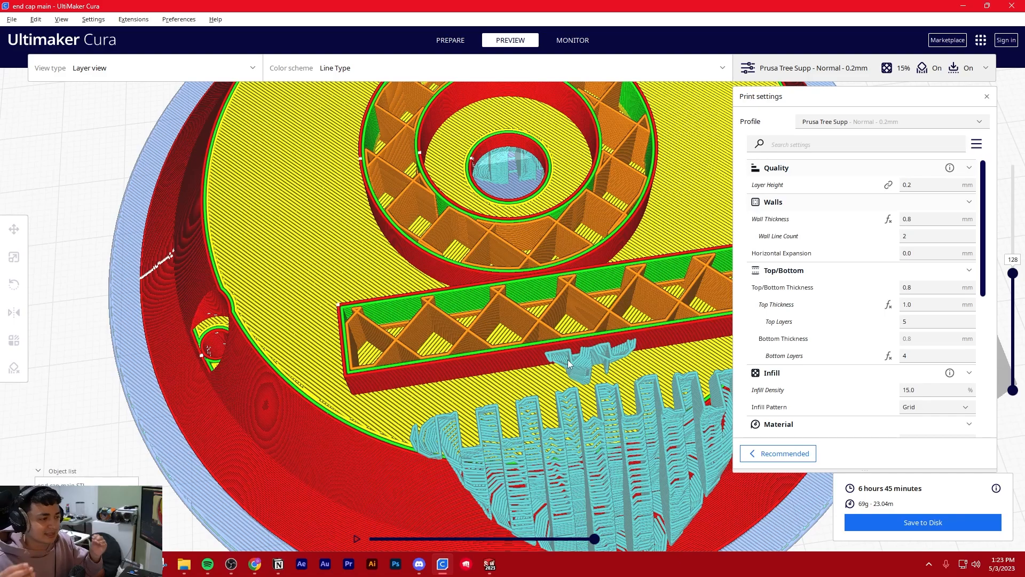
# Examine the whole end cap at layer 128 from several angles, including the tree support in front of the bracket.
pyautogui.scroll(-5, 448, 395)
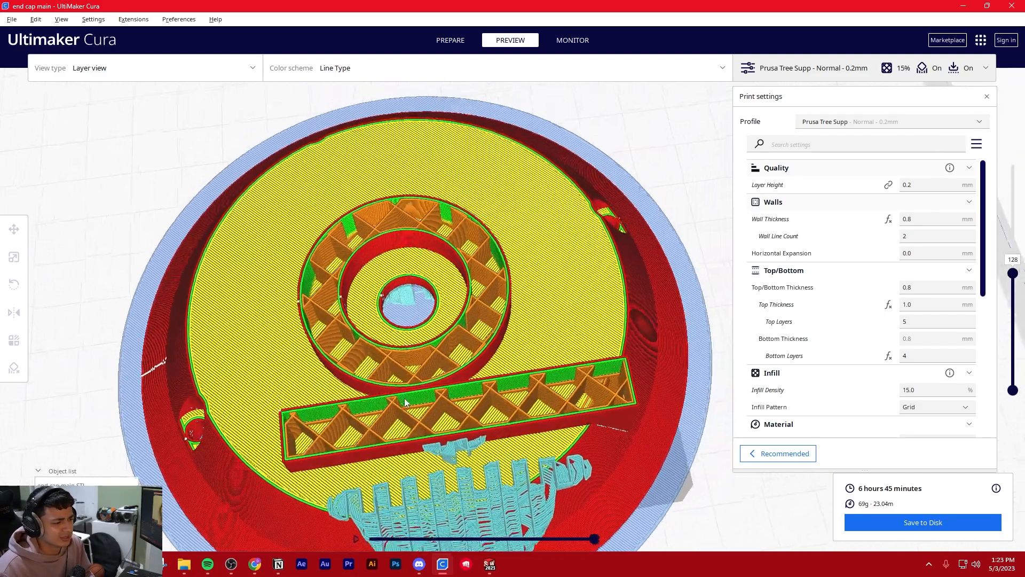
pyautogui.scroll(-3, 424, 394)
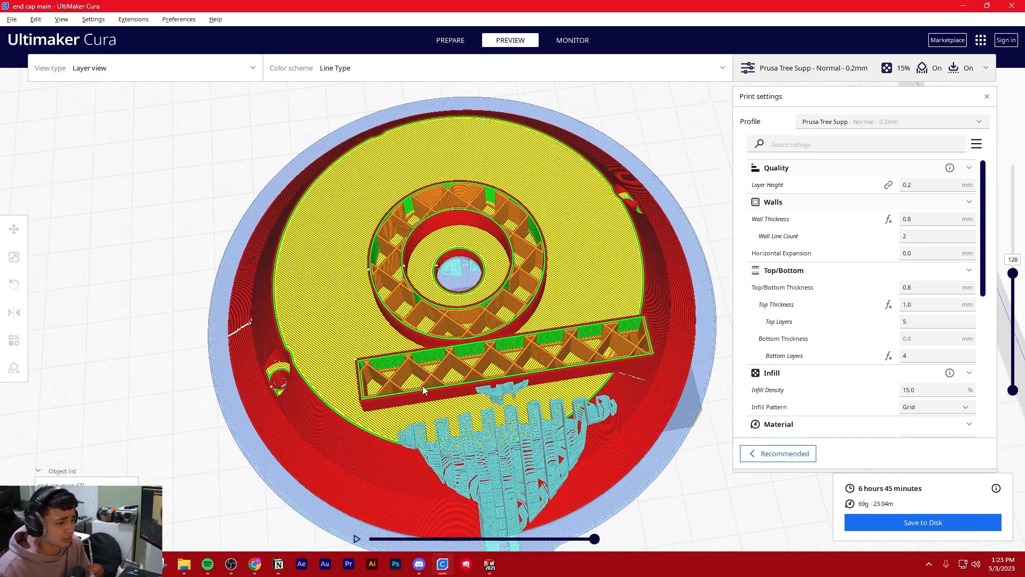
pyautogui.moveTo(422, 386); pyautogui.dragTo(416, 364, button='right')
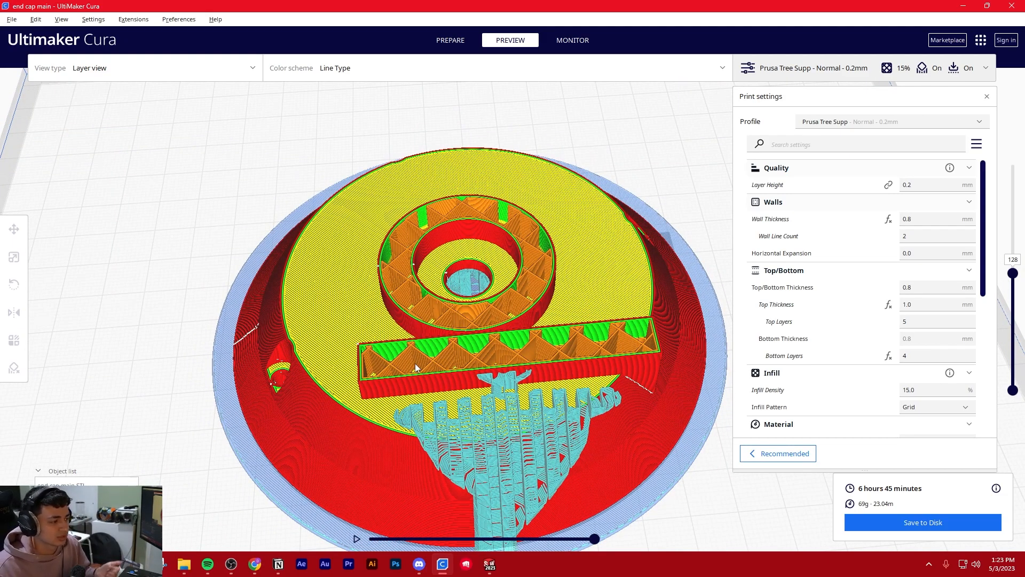
pyautogui.moveTo(419, 364)
pyautogui.mouseDown(button='right')
pyautogui.moveTo(431, 361)
pyautogui.moveTo(418, 364)
pyautogui.moveTo(423, 380)
pyautogui.moveTo(411, 376)
pyautogui.mouseUp(button='right')
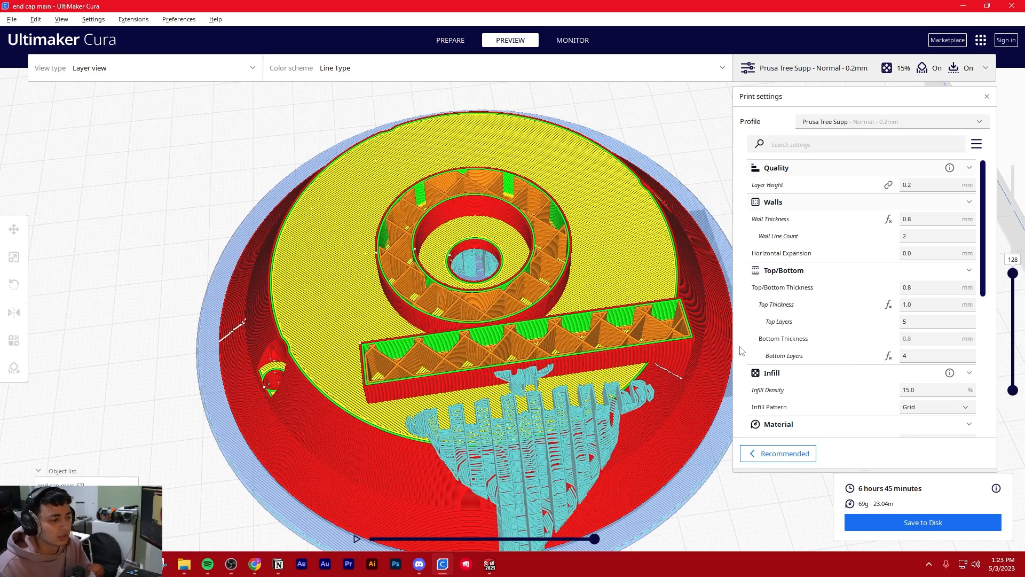
pyautogui.scroll(-3, 732, 350)
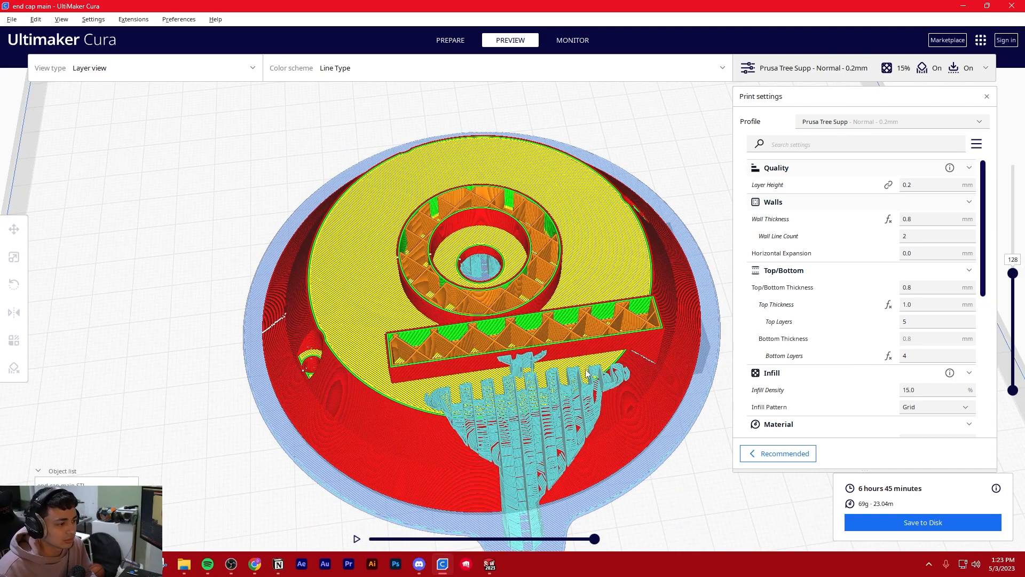
pyautogui.moveTo(638, 415); pyautogui.dragTo(647, 370, button='right')
# Review the material settings for printing temperature and build plate temperature alongside the end cap preview.
pyautogui.scroll(-3, 825, 359)
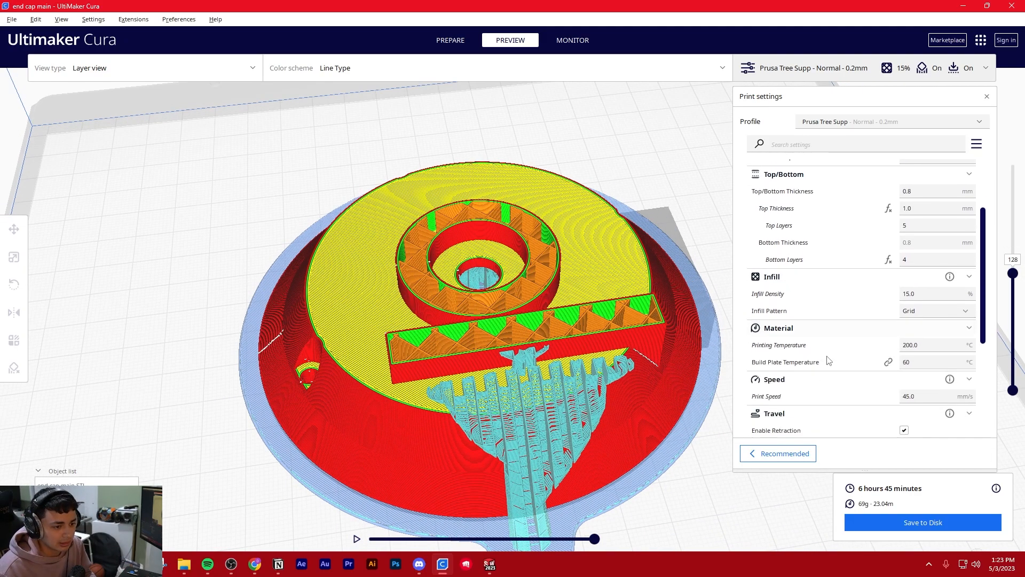
pyautogui.scroll(-3, 826, 360)
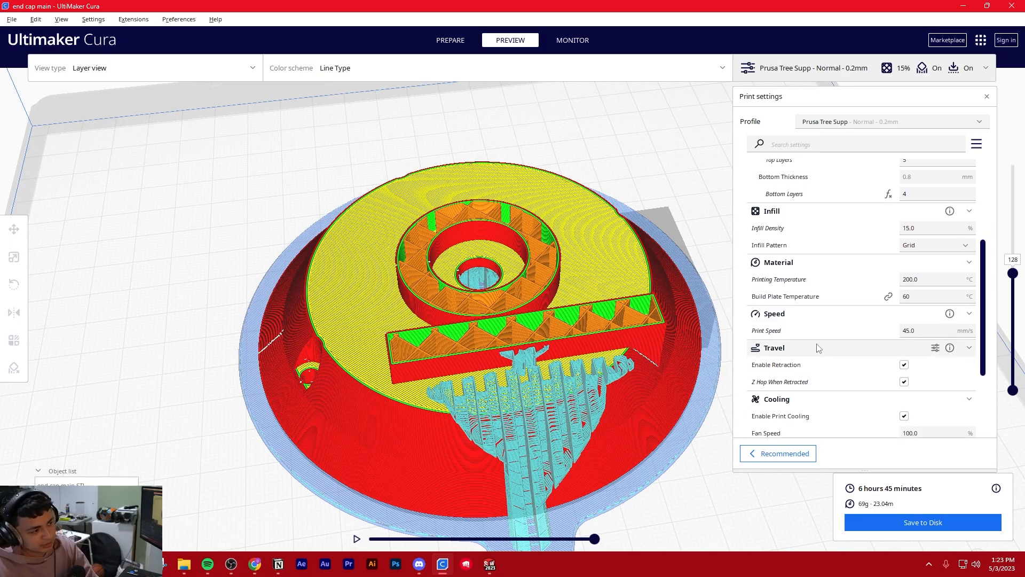
pyautogui.moveTo(576, 359)
pyautogui.mouseDown(button='right')
pyautogui.moveTo(563, 328)
pyautogui.moveTo(579, 357)
pyautogui.moveTo(572, 336)
pyautogui.moveTo(575, 352)
pyautogui.moveTo(594, 343)
pyautogui.moveTo(580, 347)
pyautogui.moveTo(580, 377)
pyautogui.mouseUp(button='right')
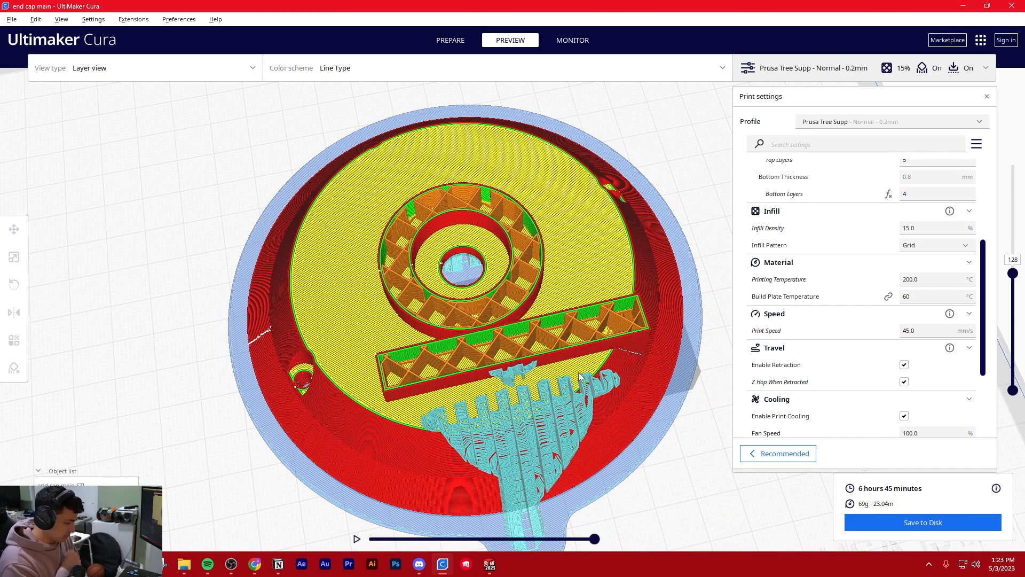
pyautogui.moveTo(579, 409); pyautogui.dragTo(557, 396, button='right')
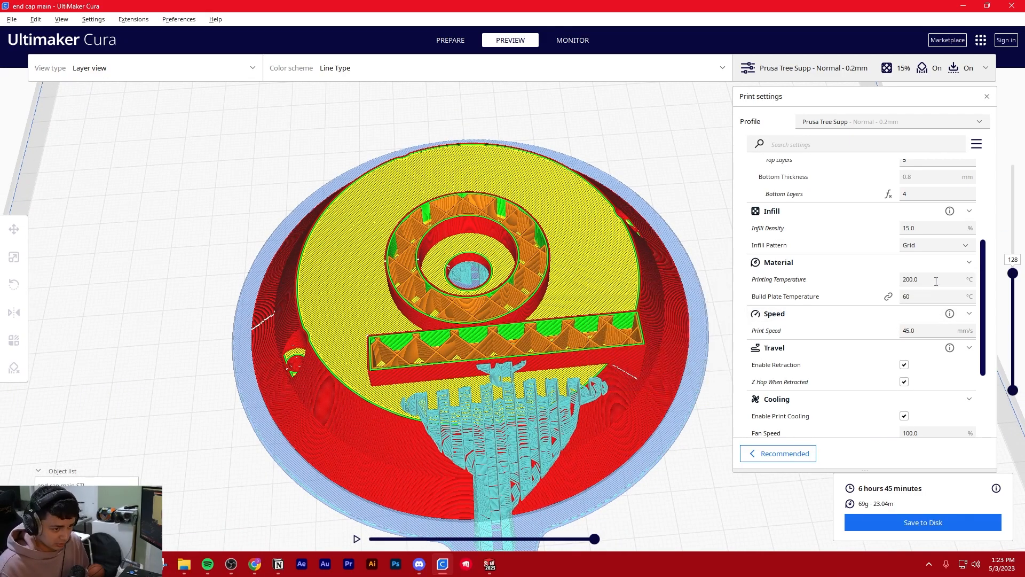
pyautogui.scroll(-3, 653, 437)
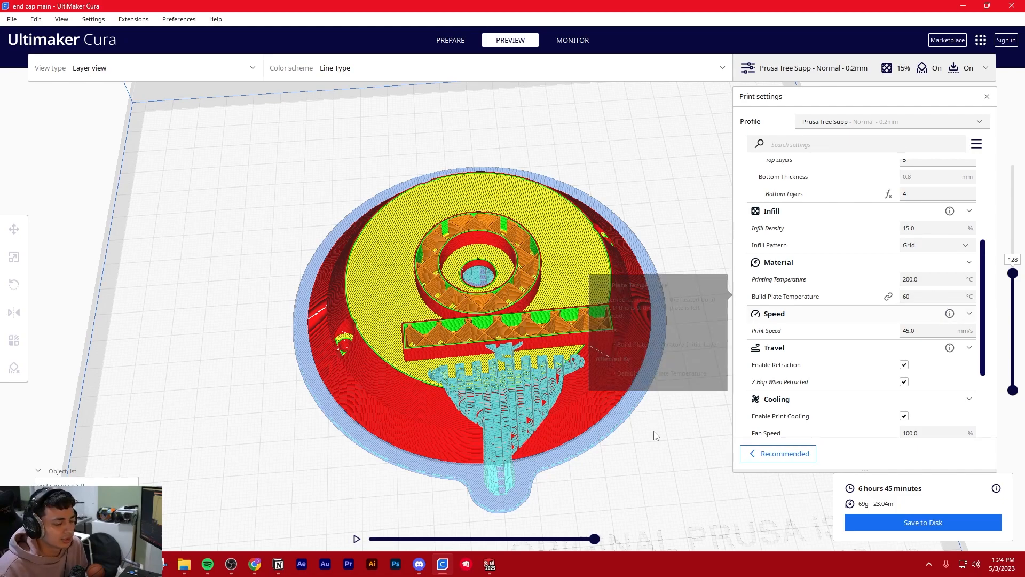
pyautogui.moveTo(623, 435); pyautogui.dragTo(617, 442, button='right')
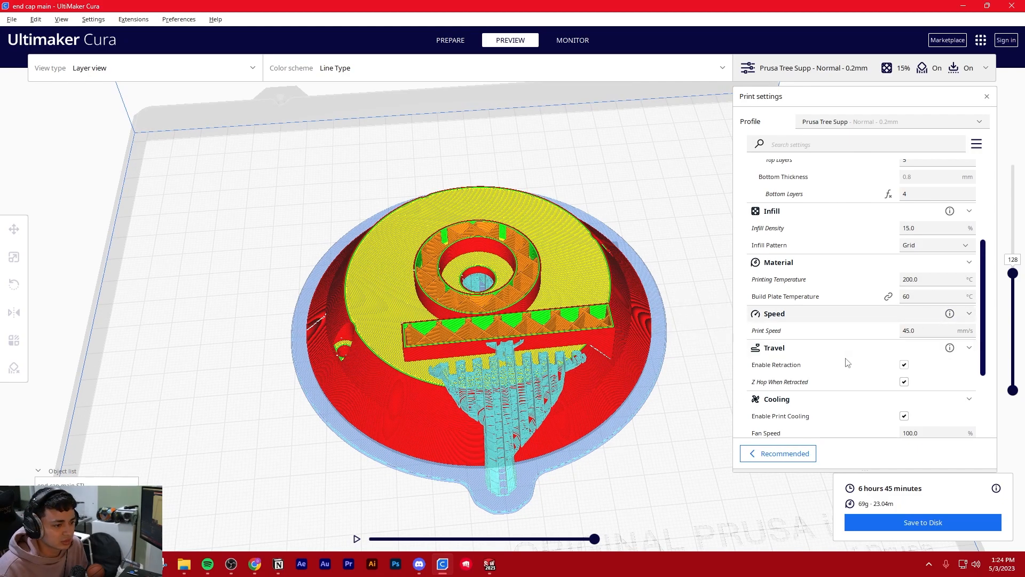
# Review the basic settings from layer height down to speed, travel, cooling, support and build plate adhesion.
pyautogui.scroll(-3, 844, 360)
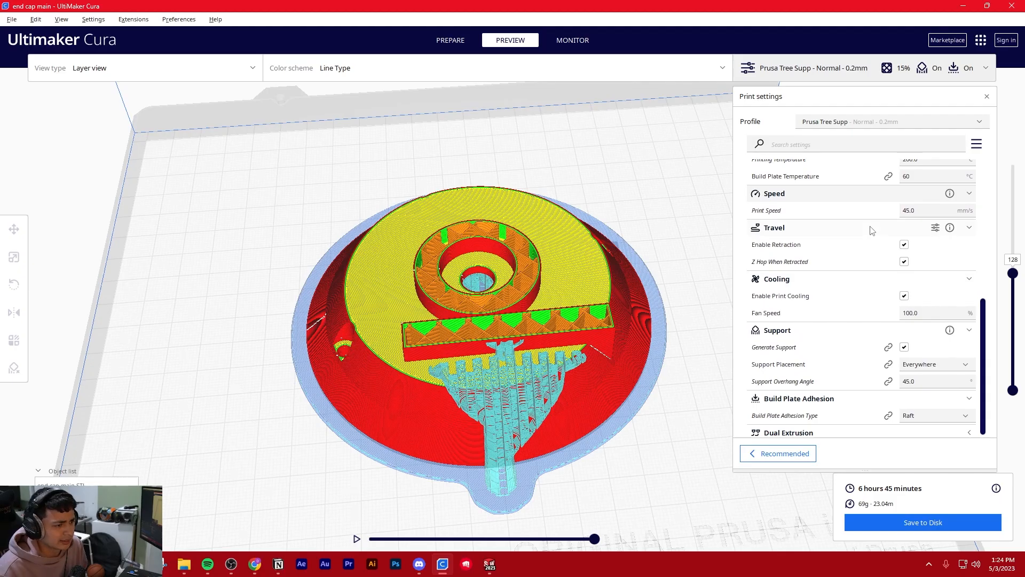
pyautogui.moveTo(628, 428); pyautogui.dragTo(591, 351, button='right')
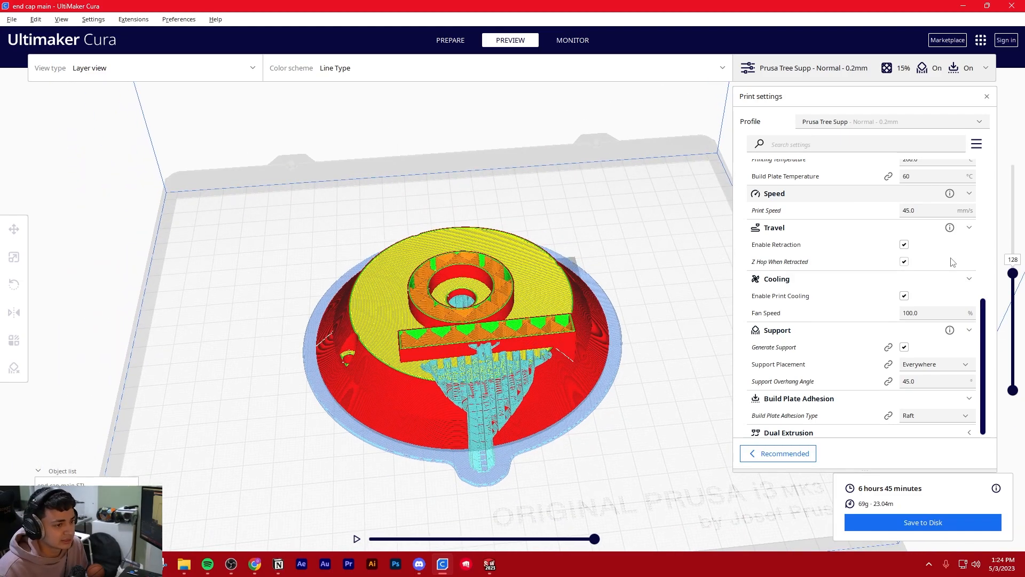
pyautogui.scroll(4, 932, 278)
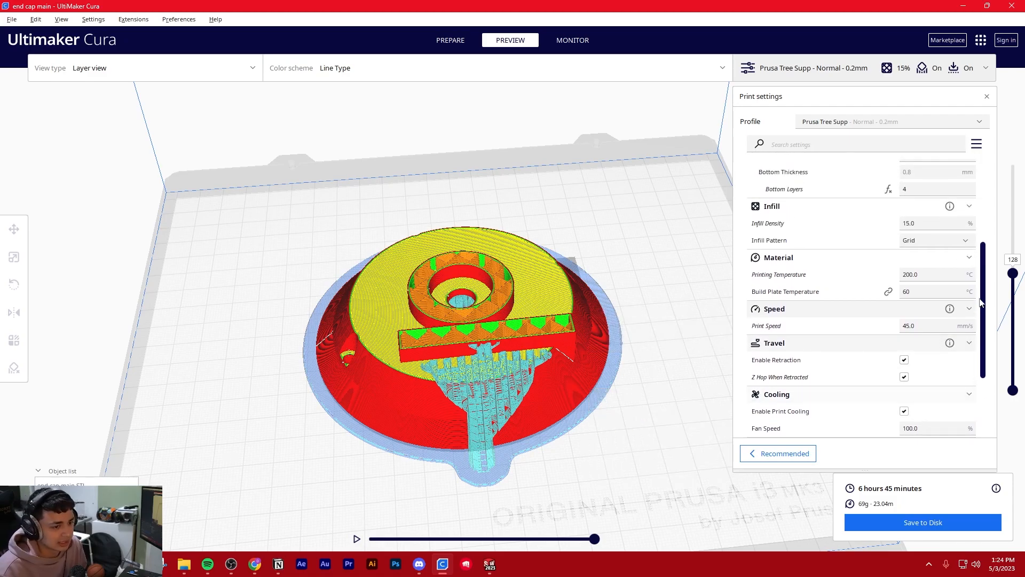
pyautogui.scroll(6, 969, 208)
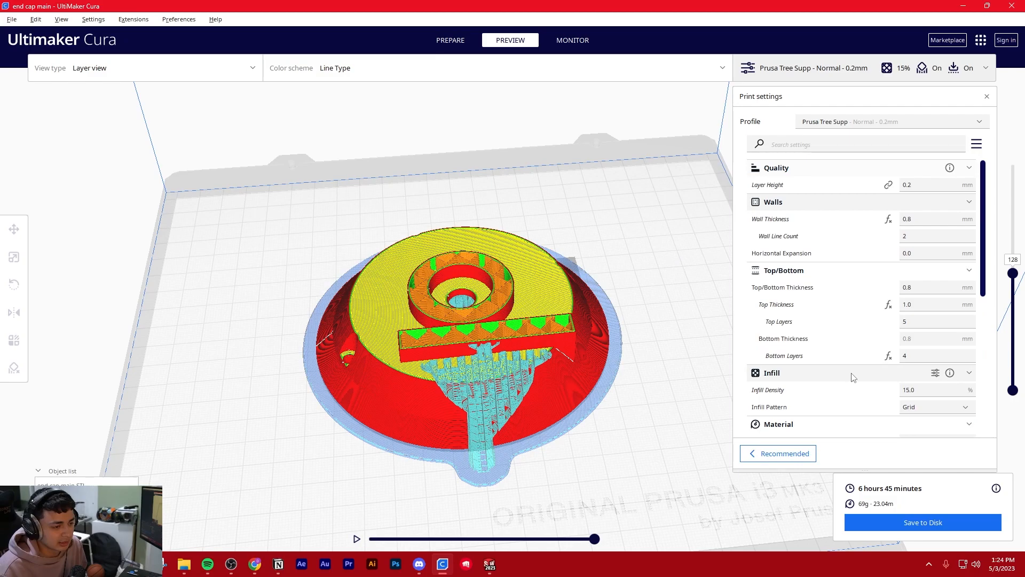
pyautogui.scroll(-10, 851, 373)
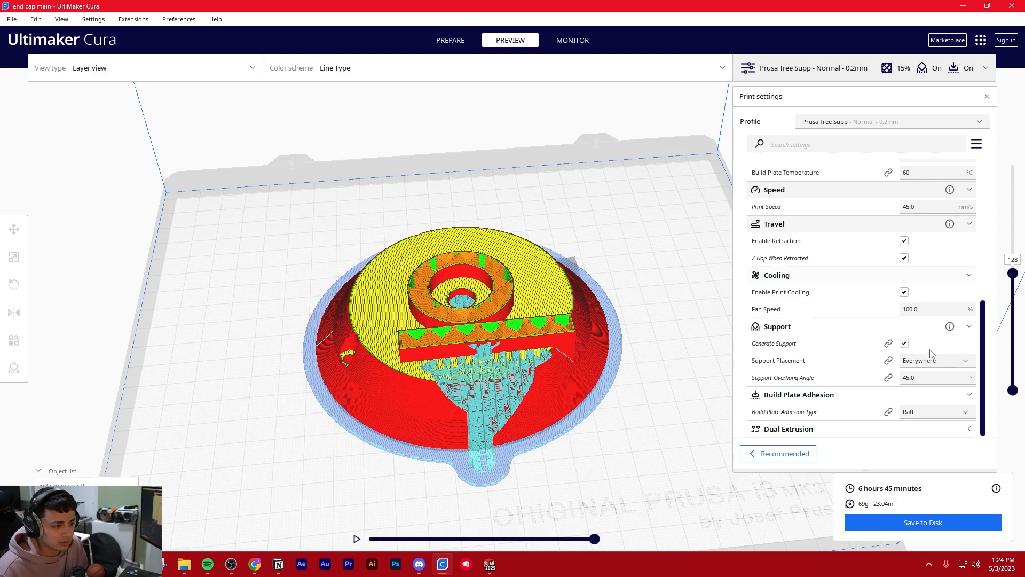
pyautogui.moveTo(928, 353)
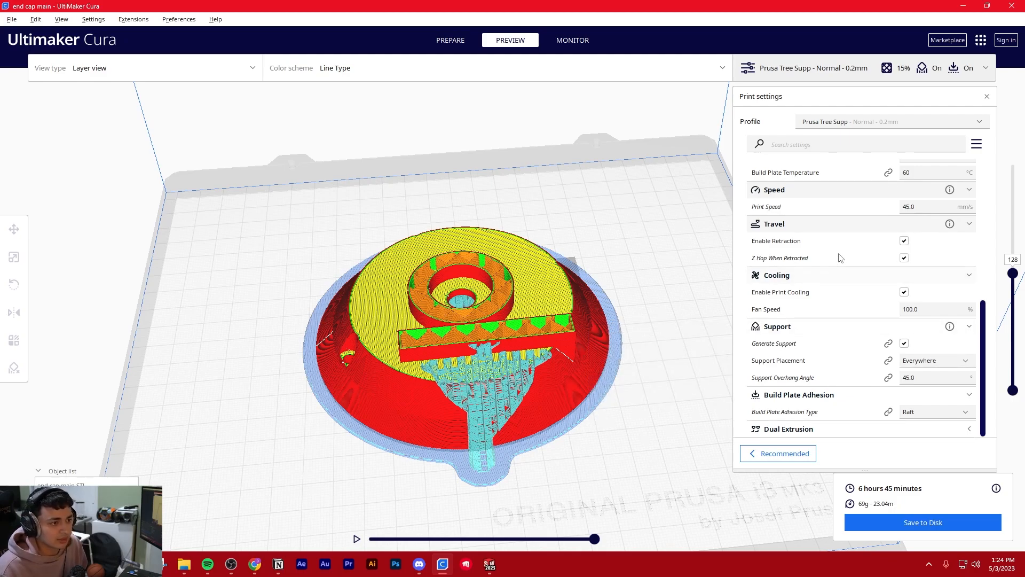
pyautogui.moveTo(621, 369); pyautogui.dragTo(620, 350, button='right')
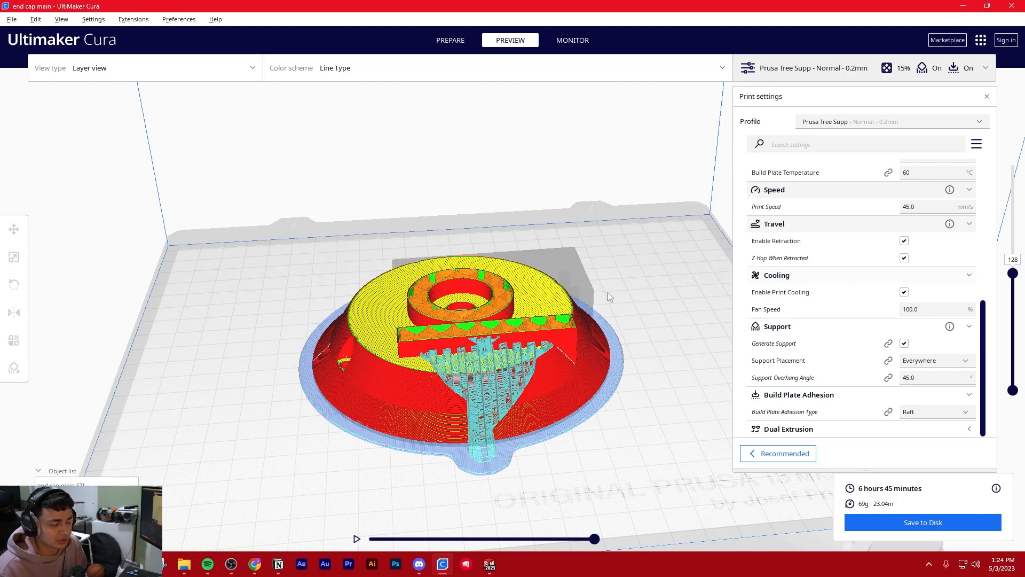
# Examine the tree support and the infilled ring and bracket up close, from above and from a lower angle.
pyautogui.moveTo(573, 323); pyautogui.dragTo(649, 418, button='right')
pyautogui.scroll(5, 624, 392)
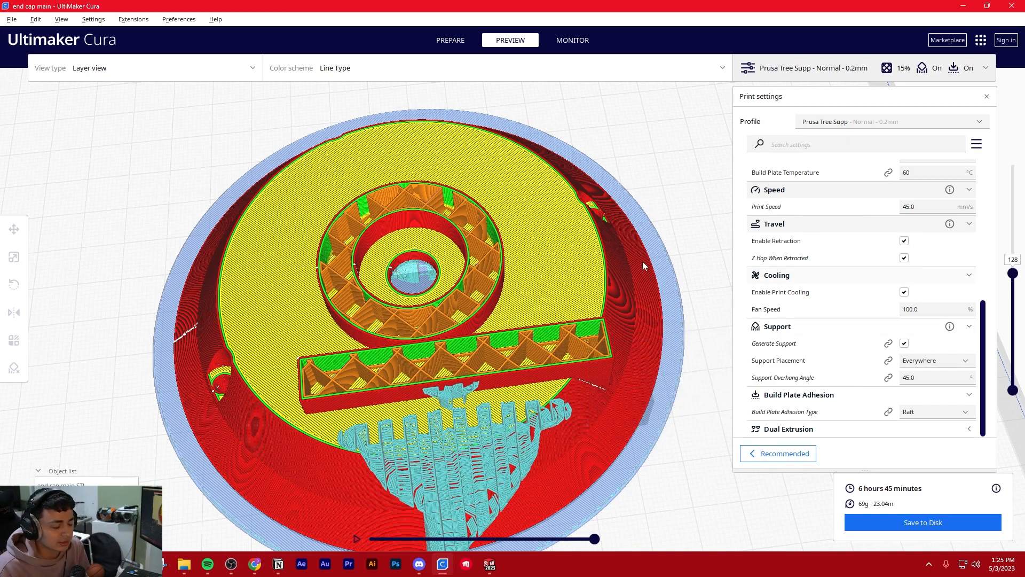
pyautogui.moveTo(684, 370); pyautogui.dragTo(677, 335, button='right')
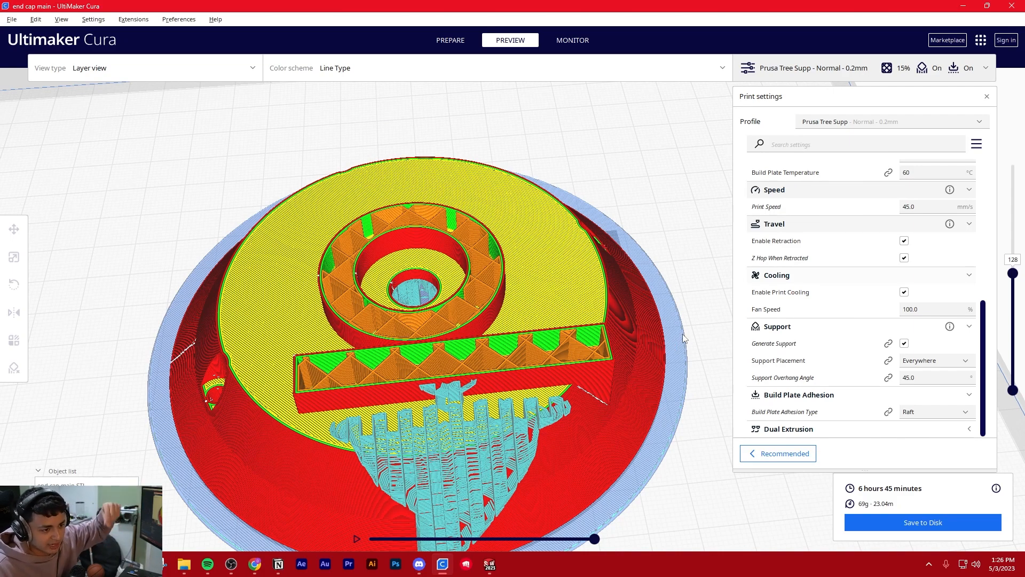
pyautogui.moveTo(649, 375); pyautogui.dragTo(668, 388, button='right')
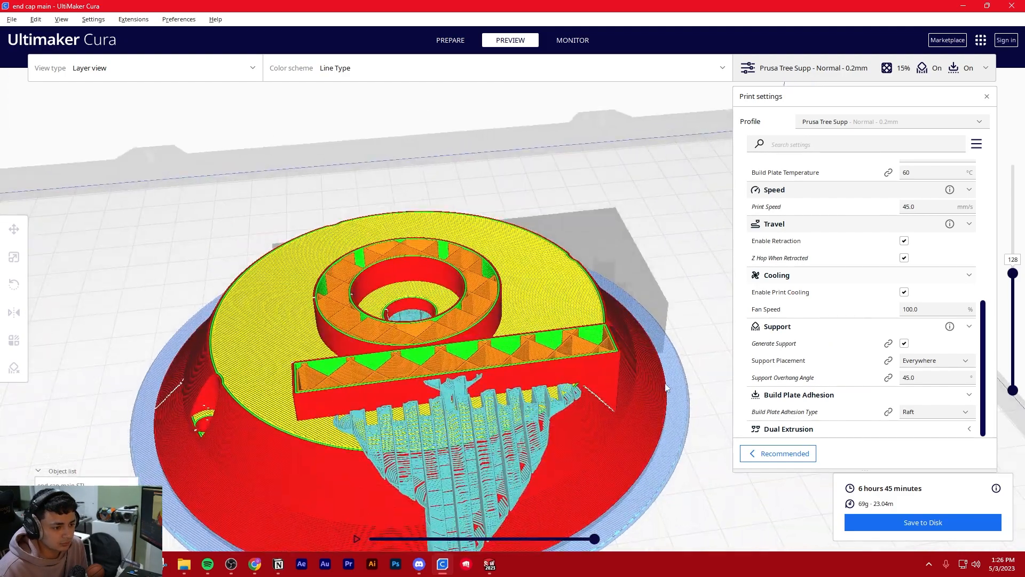
# Set the print settings visibility to All and look through the expanded settings.
pyautogui.click(977, 144)
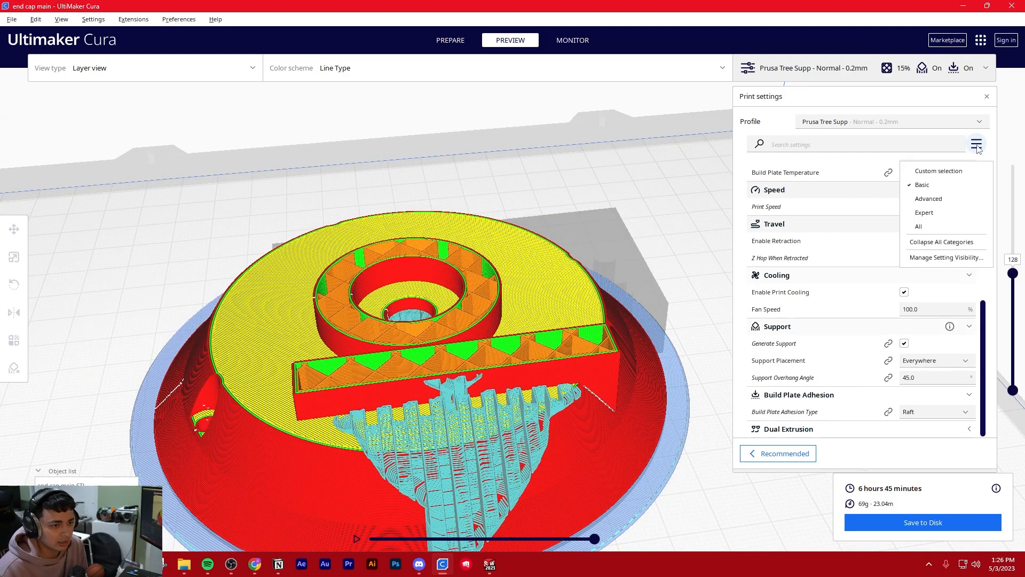
pyautogui.click(945, 227)
pyautogui.scroll(-3, 613, 344)
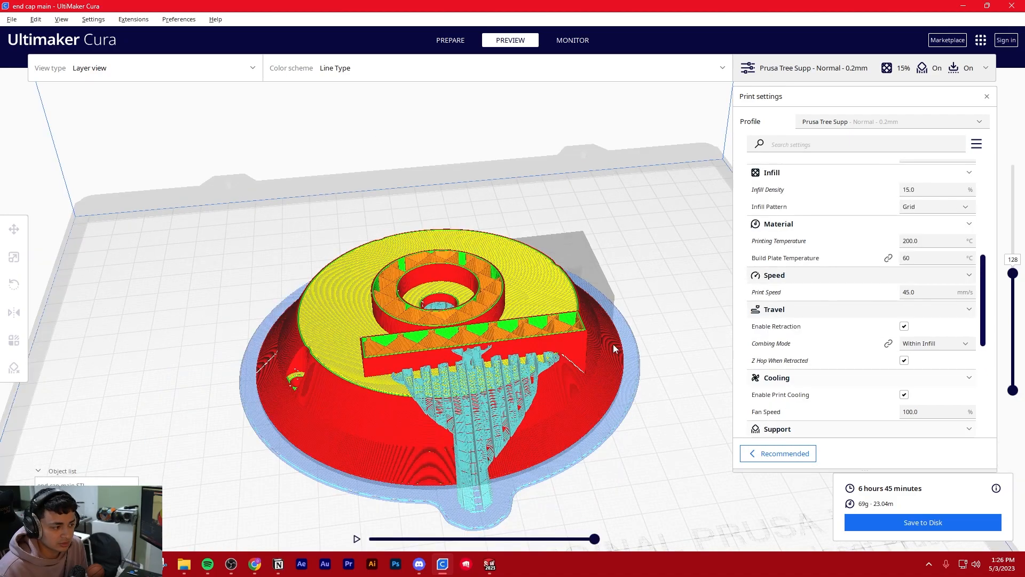
pyautogui.moveTo(622, 344); pyautogui.dragTo(612, 306, button='right')
pyautogui.scroll(8, 833, 355)
pyautogui.click(976, 144)
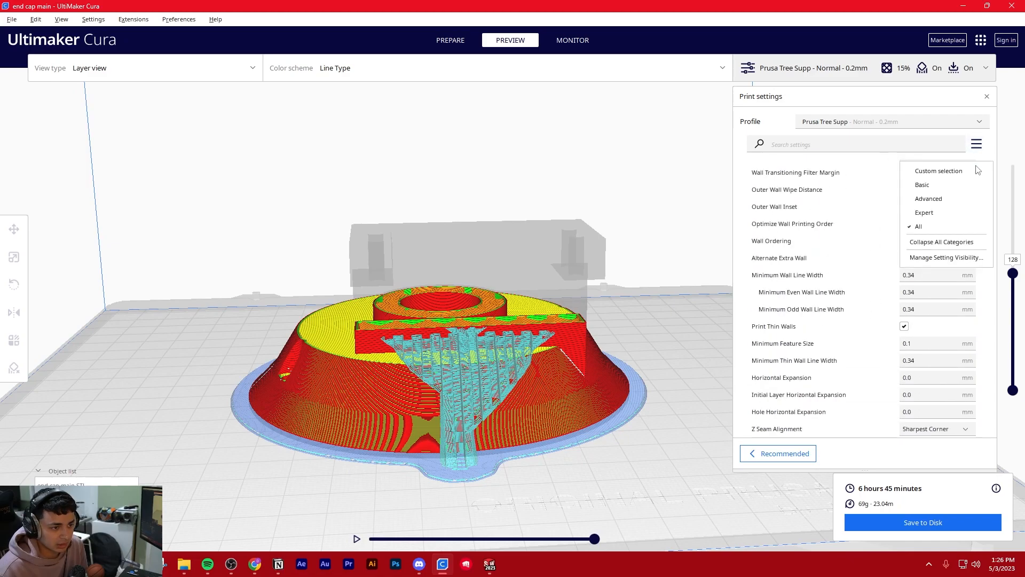
# Search the print settings for "support" and find the tree support options in the Support category.
pyautogui.click(849, 143)
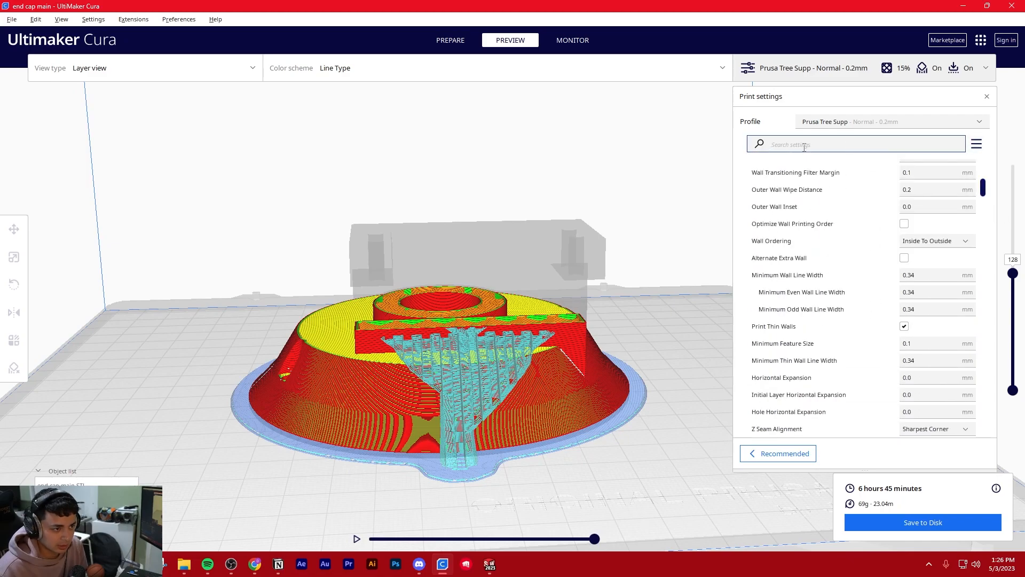
pyautogui.write('suppo')
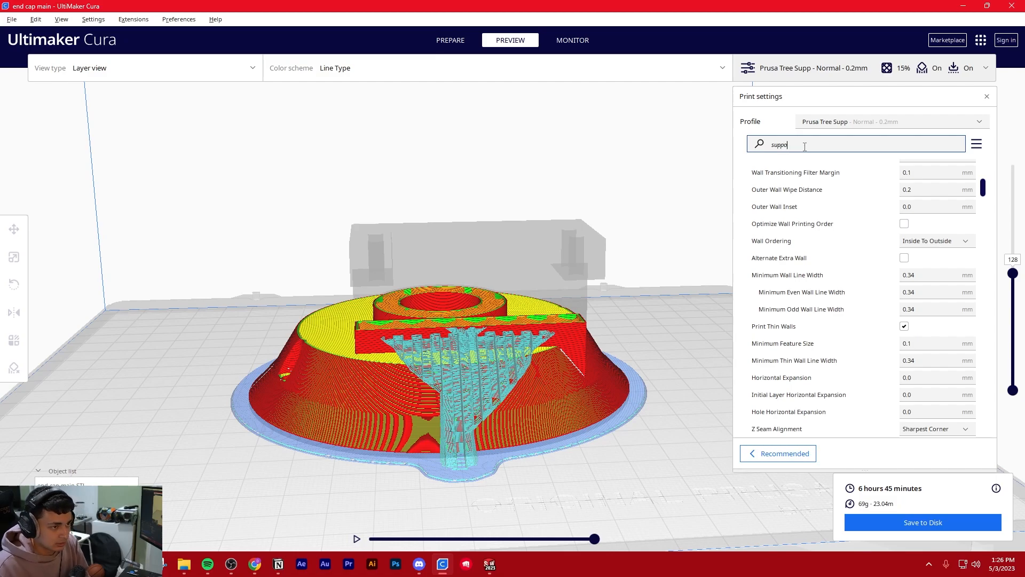
pyautogui.write('rt')
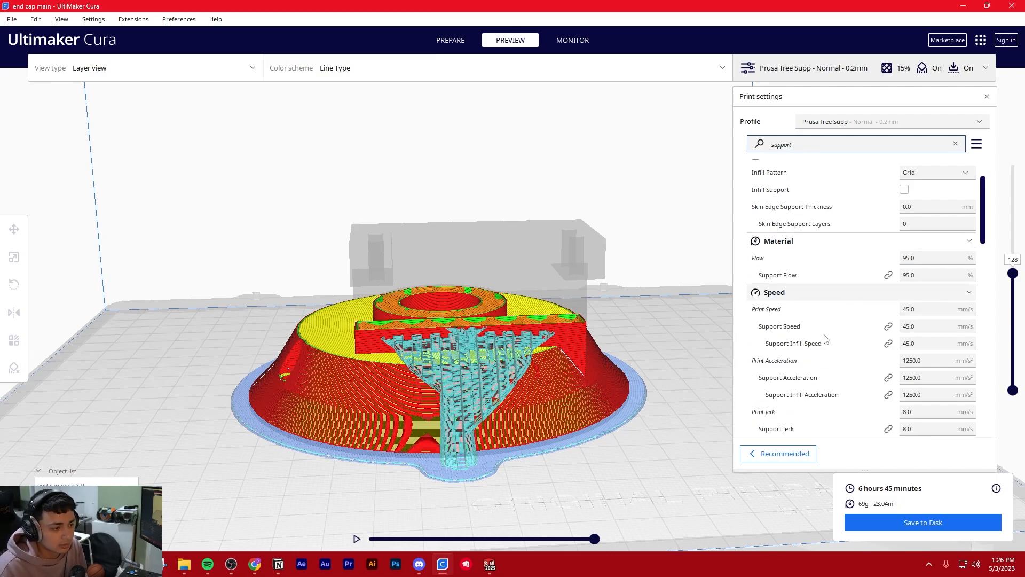
pyautogui.moveTo(825, 335)
pyautogui.scroll(-8, 825, 336)
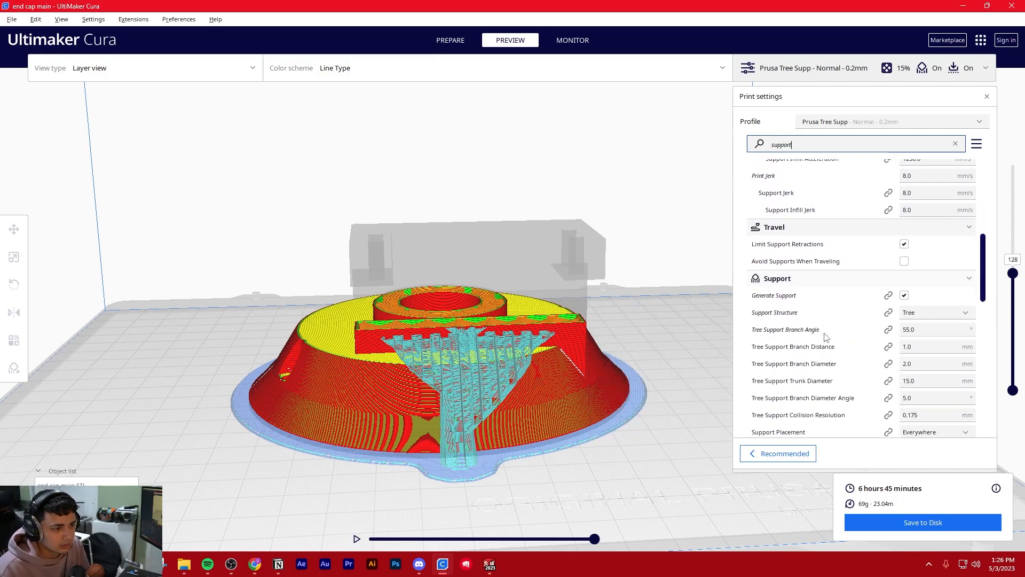
# Check the Support Structure choices, keep Tree, and preview the end cap up to layer 264 from the front.
pyautogui.click(941, 193)
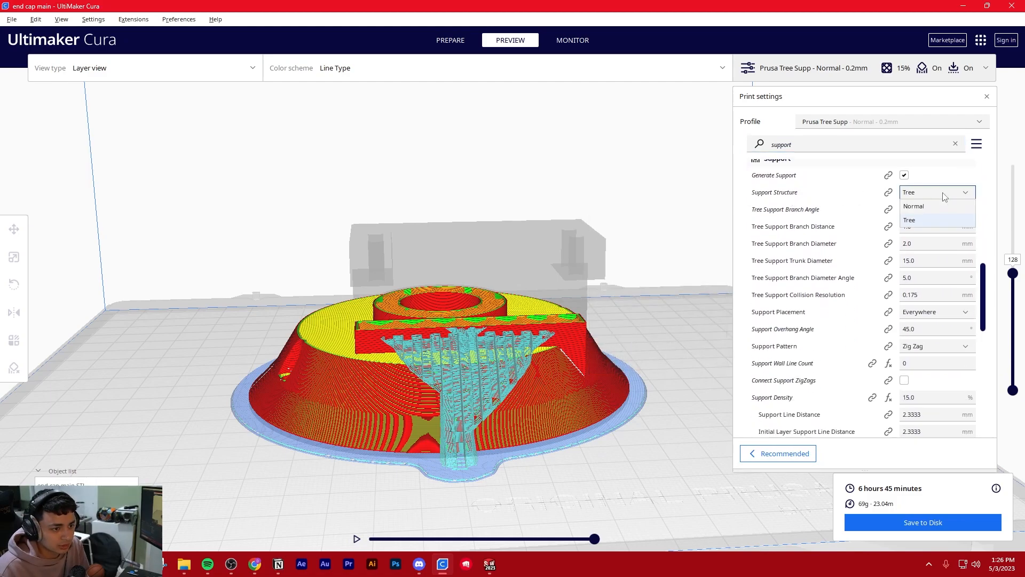
pyautogui.click(939, 170)
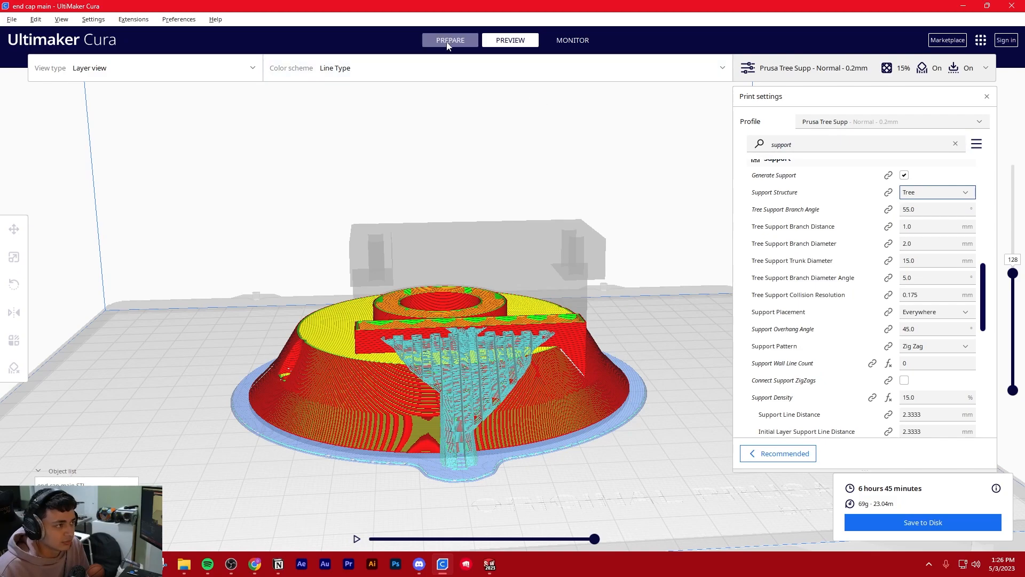
pyautogui.moveTo(1013, 274); pyautogui.dragTo(1013, 164)
pyautogui.moveTo(587, 332); pyautogui.dragTo(545, 324, button='right')
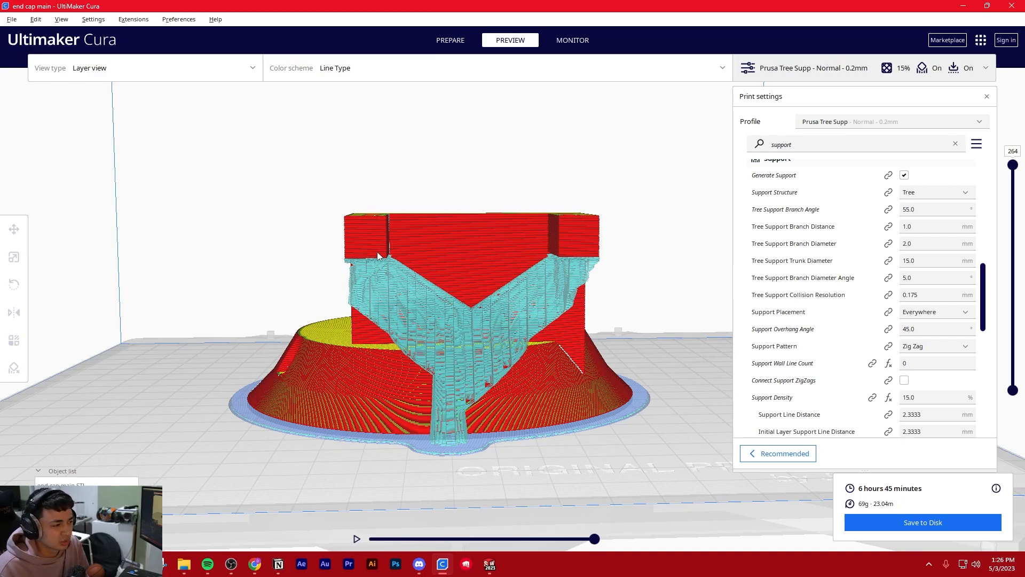
pyautogui.moveTo(359, 249); pyautogui.dragTo(430, 345, button='right')
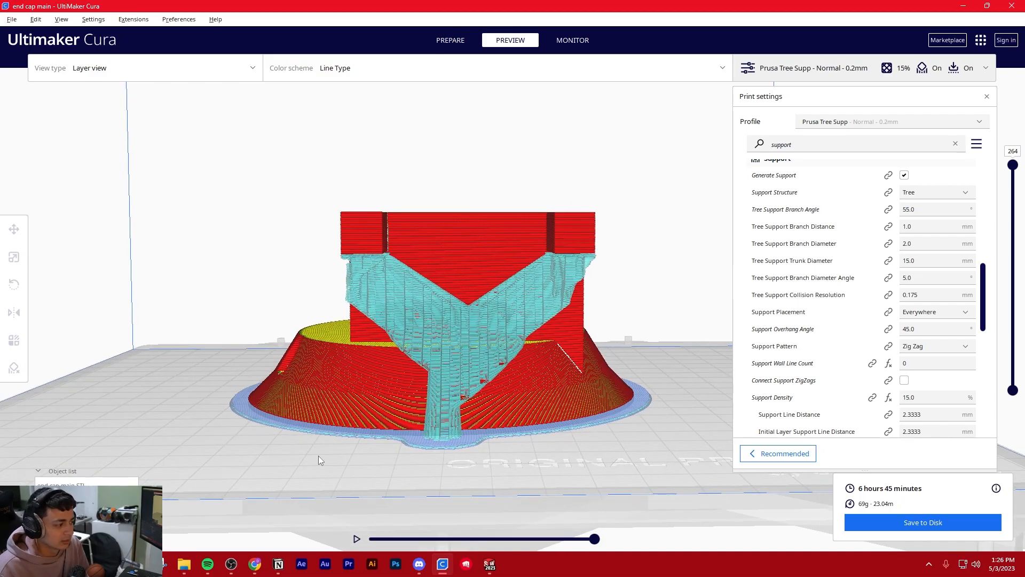
# Capture the front view of the end cap and its tree support with the Snipping Tool.
pyautogui.click(160, 567)
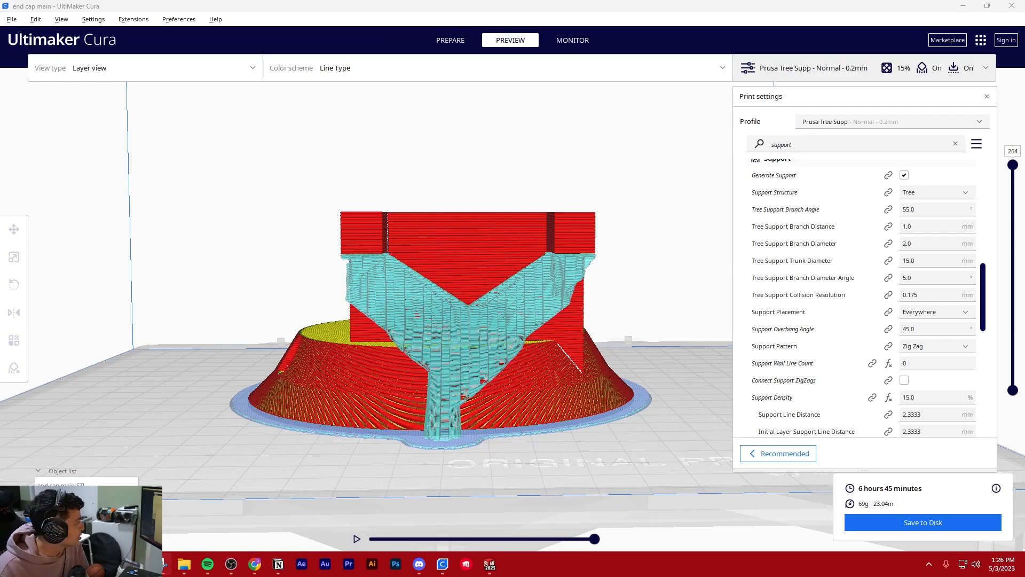
pyautogui.moveTo(187, 148); pyautogui.dragTo(621, 498)
pyautogui.click(161, 566)
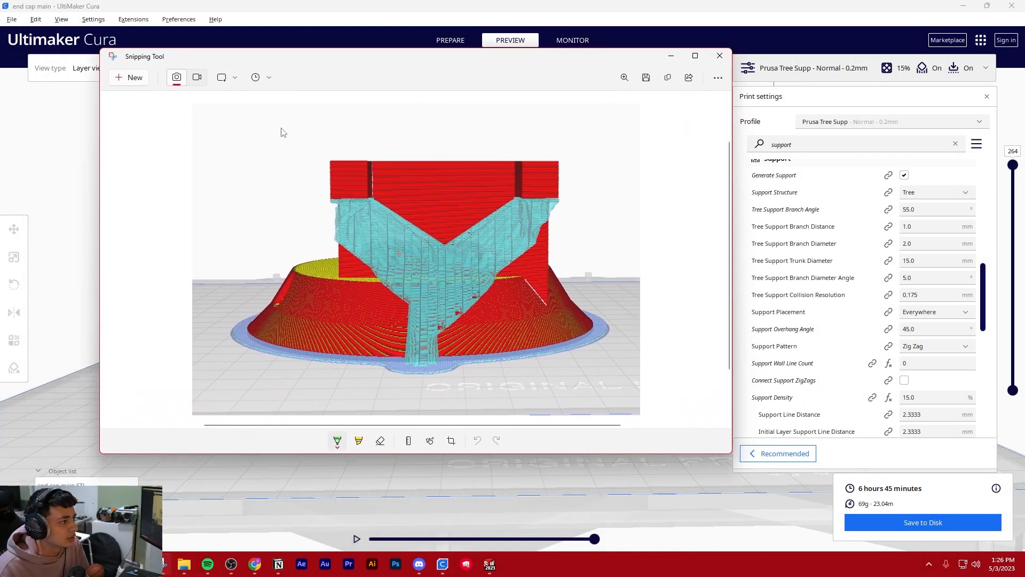
# Draw green zigzag strokes on the capture from the bracket's overhangs down to the base, and minimize the Snipping Tool.
pyautogui.moveTo(332, 204); pyautogui.dragTo(349, 210)
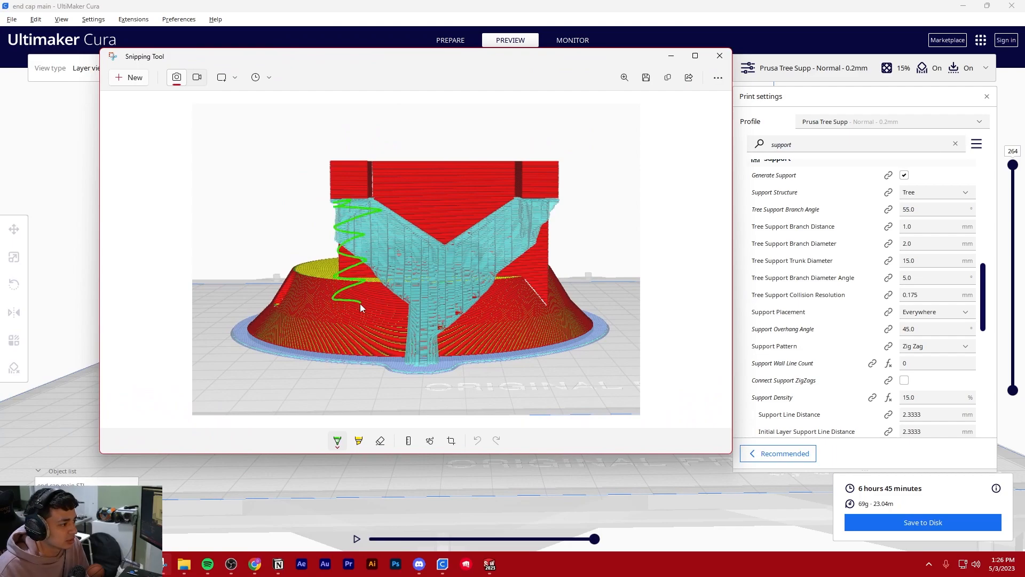
pyautogui.moveTo(362, 351); pyautogui.dragTo(364, 350)
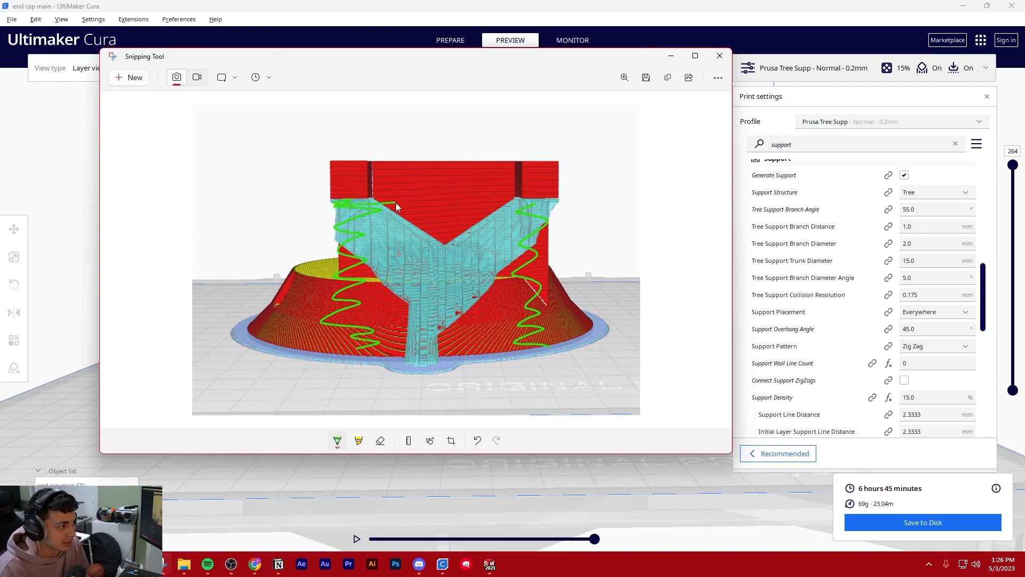
pyautogui.moveTo(417, 240); pyautogui.dragTo(410, 313)
pyautogui.moveTo(519, 340)
pyautogui.mouseDown()
pyautogui.moveTo(459, 342)
pyautogui.moveTo(517, 278)
pyautogui.mouseUp()
pyautogui.click(671, 55)
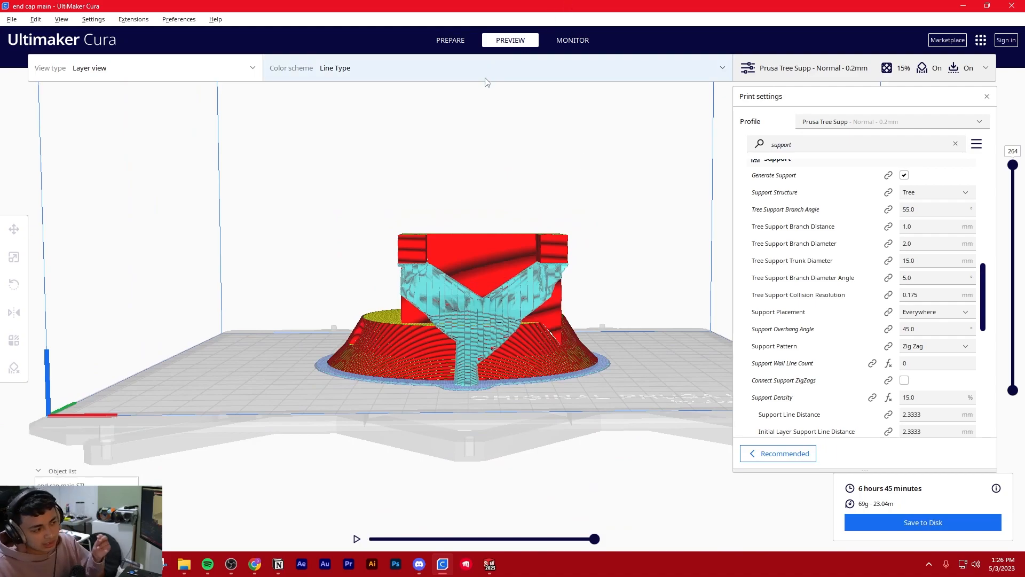
# Examine in Cura how the tree support branches from its trunk to the bracket's overhangs, from the front and from above.
pyautogui.moveTo(525, 299); pyautogui.dragTo(532, 310, button='right')
pyautogui.scroll(4, 532, 309)
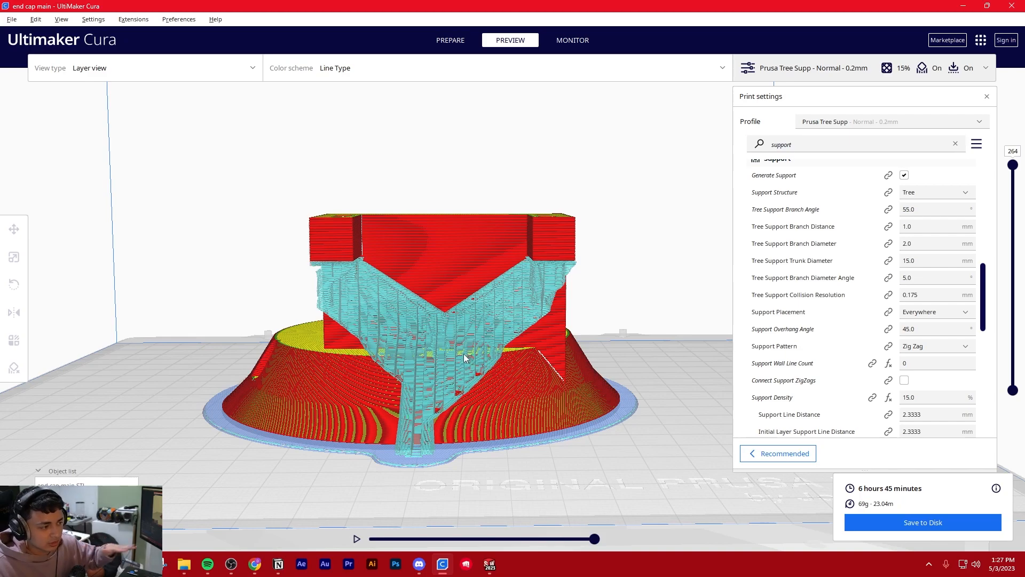
pyautogui.moveTo(443, 429); pyautogui.dragTo(443, 424, button='right')
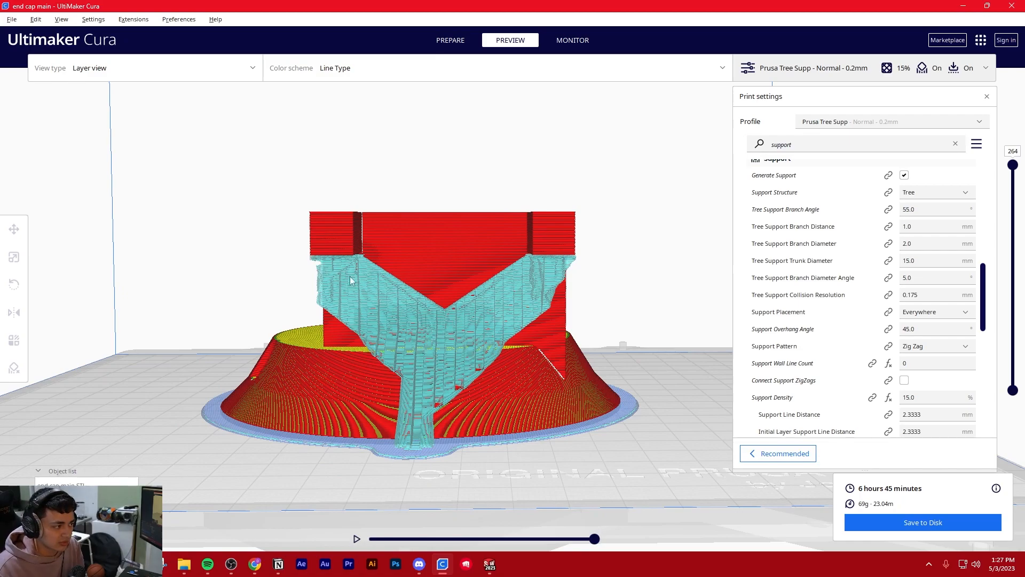
pyautogui.moveTo(453, 329); pyautogui.dragTo(463, 333, button='right')
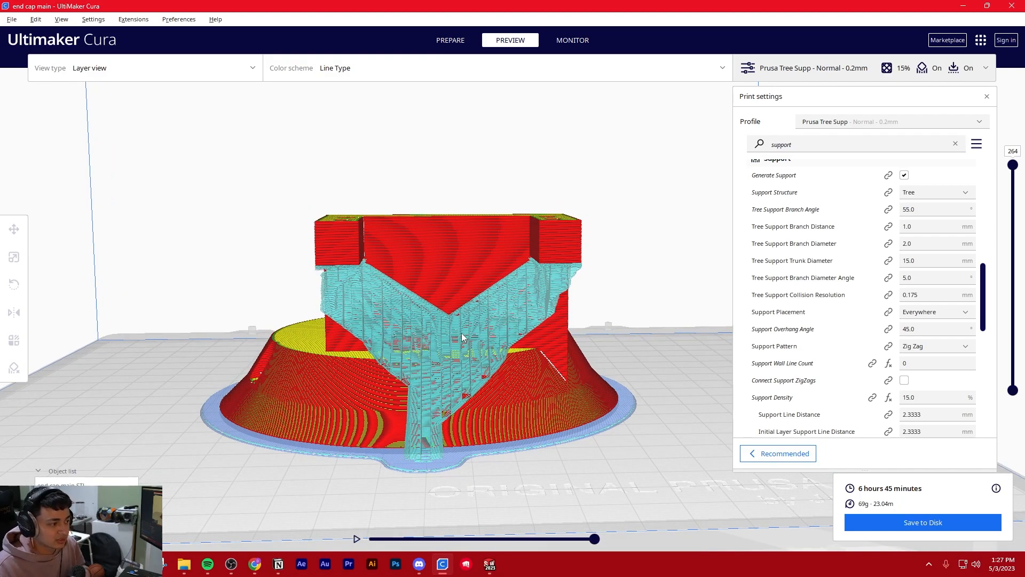
pyautogui.moveTo(511, 363); pyautogui.dragTo(431, 368, button='right')
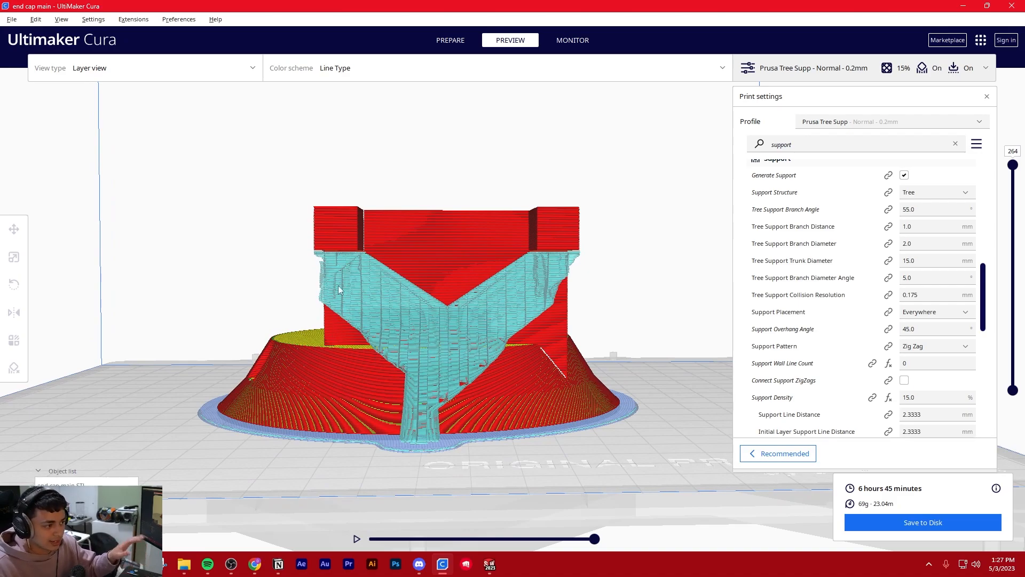
pyautogui.moveTo(357, 324); pyautogui.dragTo(376, 348, button='right')
pyautogui.moveTo(453, 383); pyautogui.dragTo(470, 383, button='right')
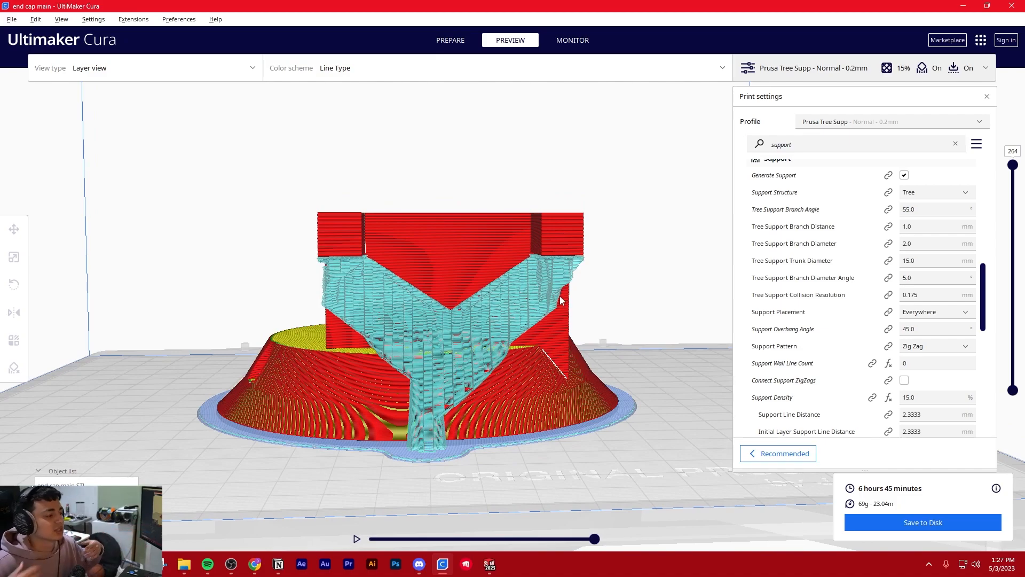
pyautogui.moveTo(554, 300); pyautogui.dragTo(543, 327, button='right')
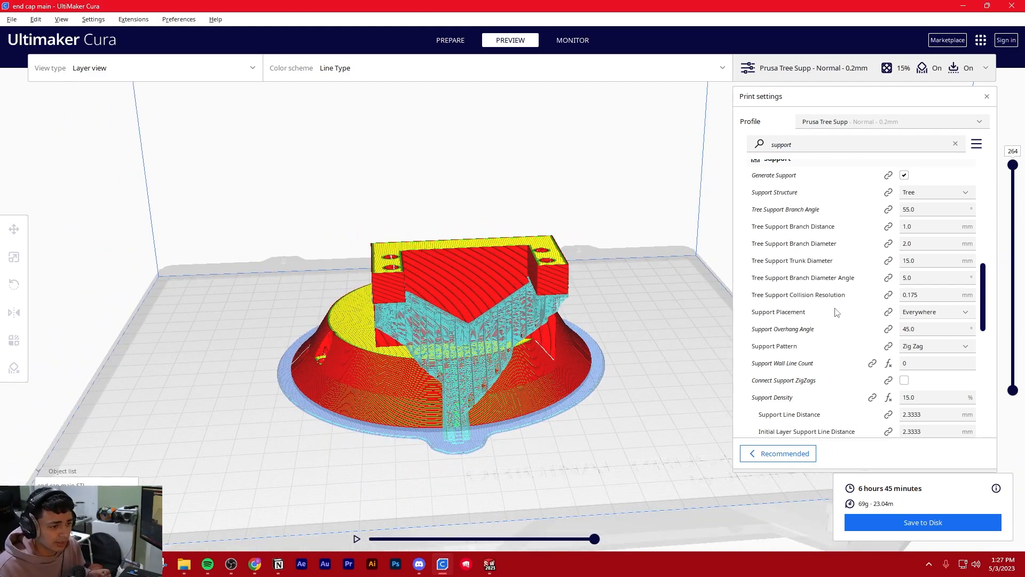
# Review the support settings from the tree options through density and interface, and read the description of Support Z Distance.
pyautogui.scroll(1, 820, 315)
pyautogui.scroll(-1, 819, 325)
pyautogui.scroll(-3, 819, 325)
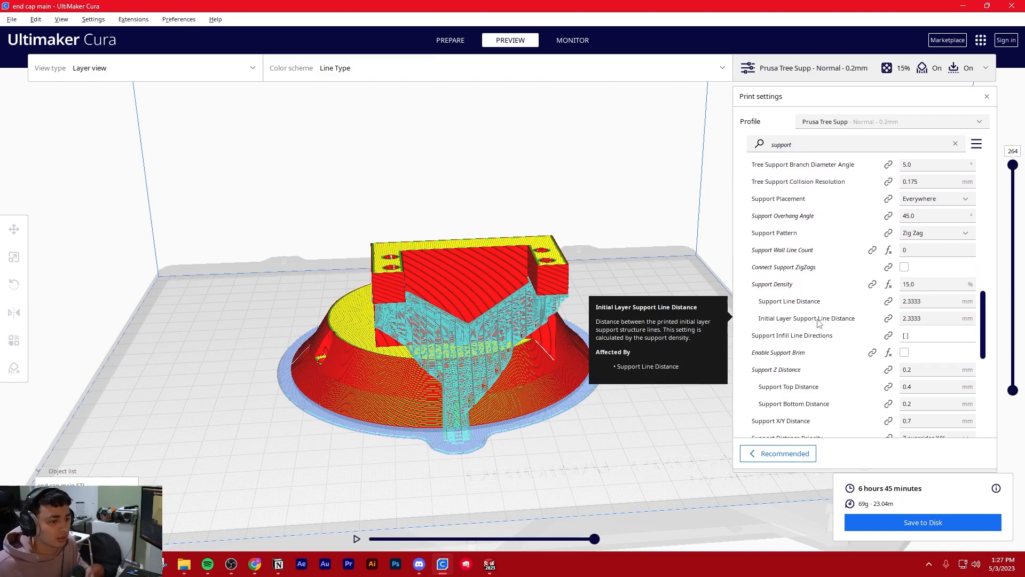
pyautogui.scroll(-3, 820, 322)
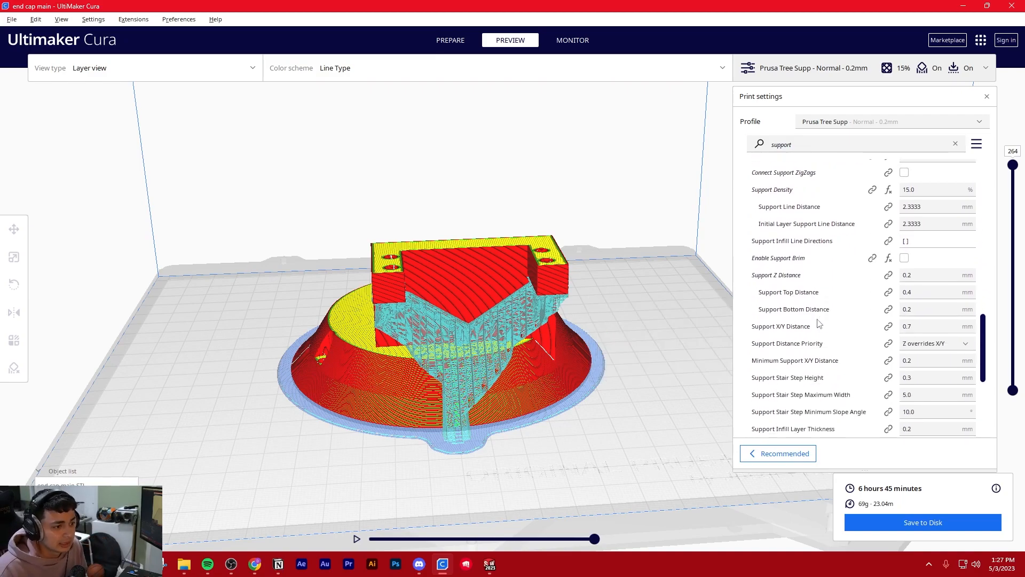
pyautogui.scroll(-1, 819, 322)
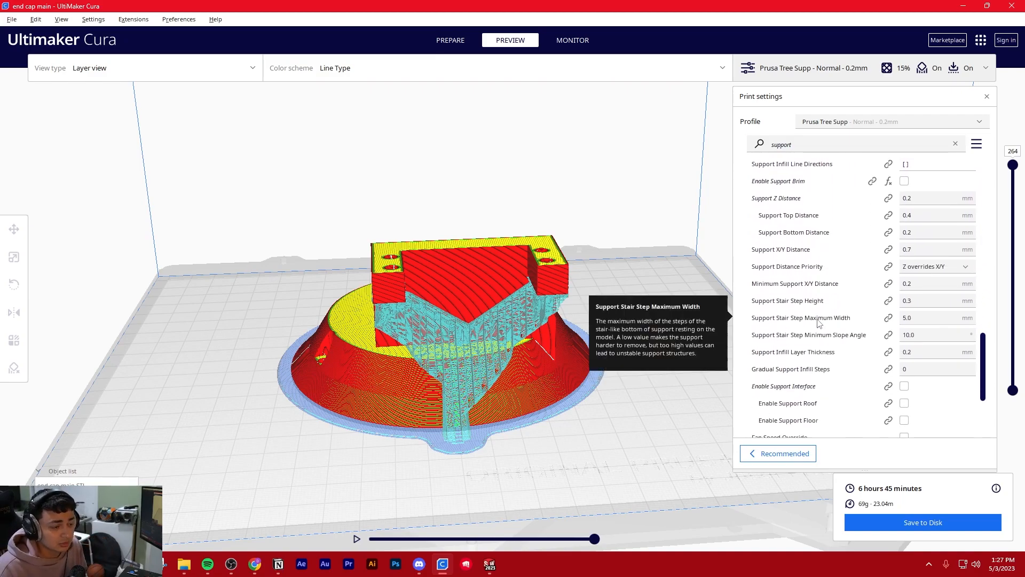
pyautogui.scroll(-1, 819, 322)
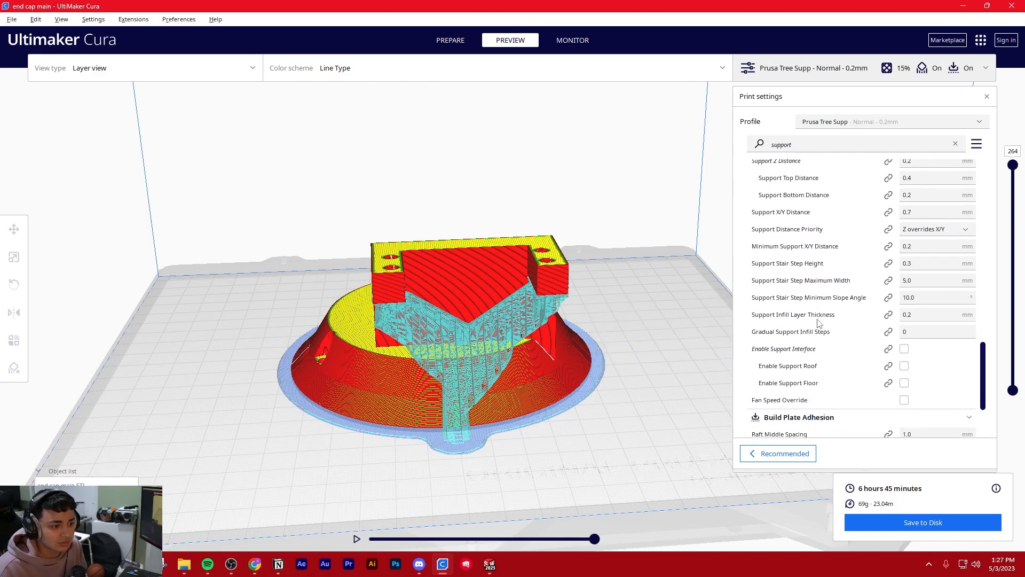
pyautogui.scroll(1, 819, 322)
pyautogui.scroll(1, 820, 321)
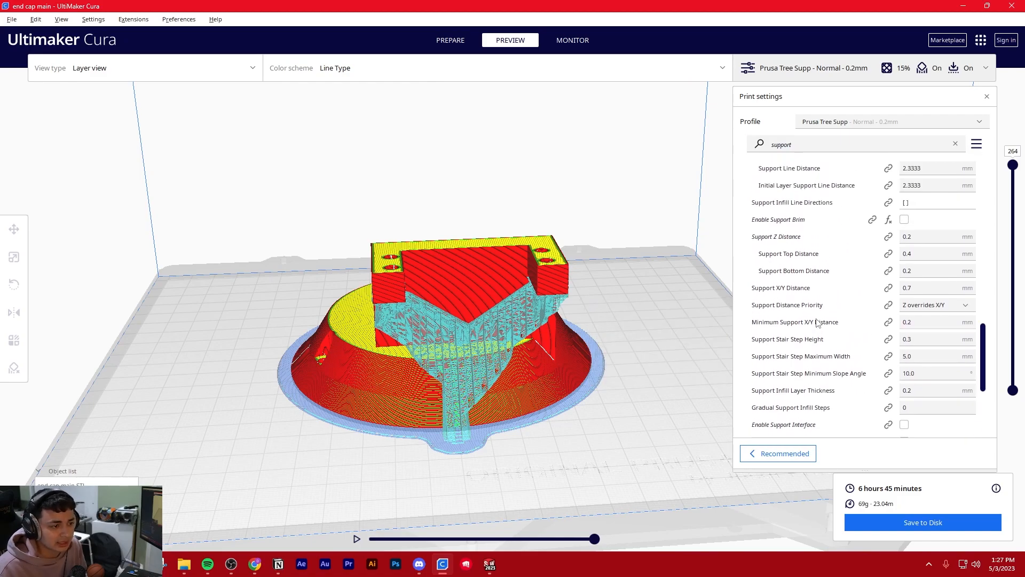
pyautogui.scroll(1, 818, 322)
pyautogui.scroll(2, 815, 315)
pyautogui.scroll(5, 810, 301)
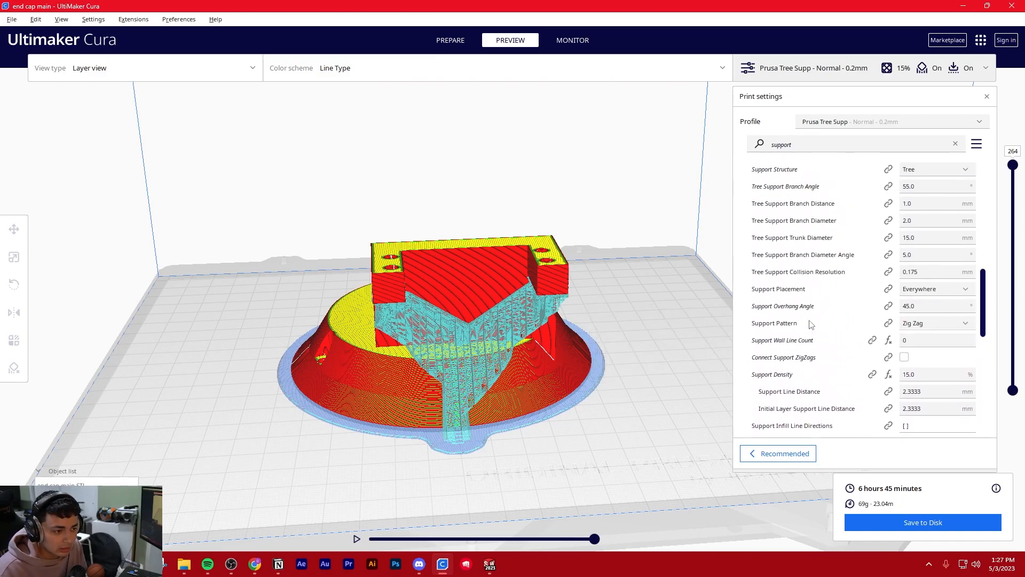
pyautogui.scroll(-6, 810, 324)
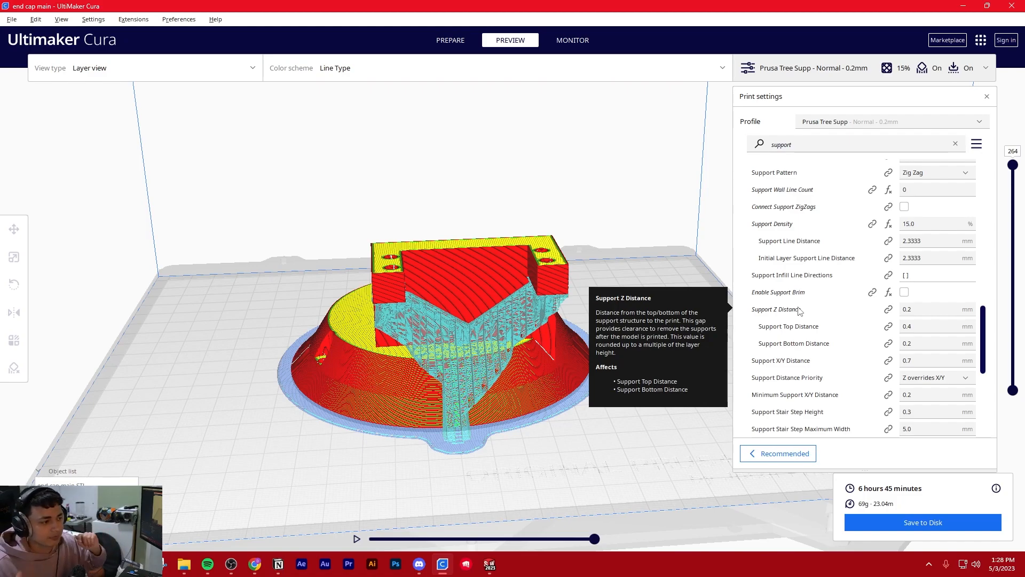
# Inspect the gap between the top of the tree support and the underside of the bracket's overhanging block up close.
pyautogui.scroll(8, 537, 321)
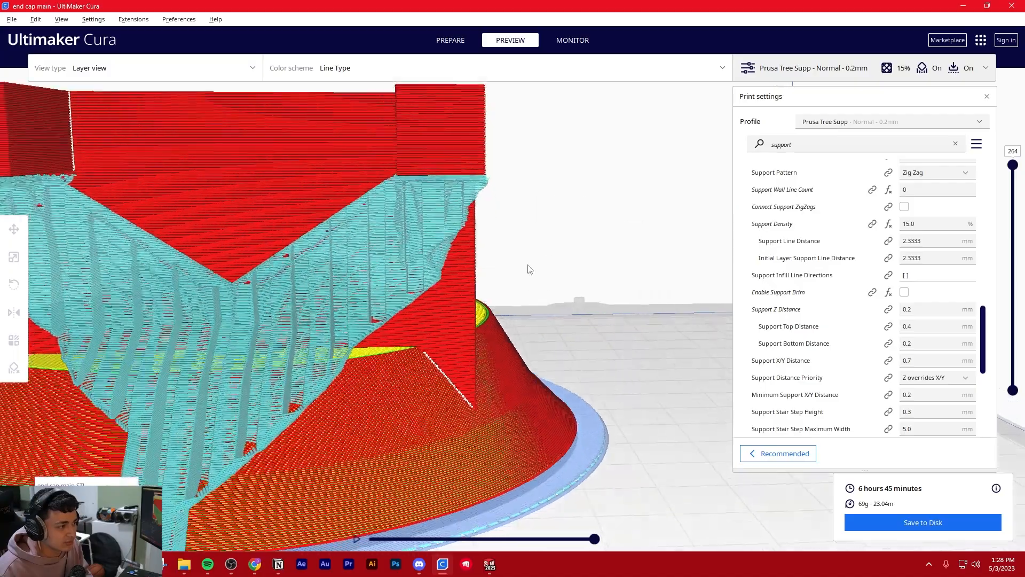
pyautogui.moveTo(528, 267); pyautogui.dragTo(525, 254, button='right')
pyautogui.moveTo(534, 251); pyautogui.dragTo(543, 277, button='middle')
pyautogui.scroll(3, 507, 277)
pyautogui.moveTo(492, 270)
pyautogui.mouseDown(button='right')
pyautogui.moveTo(502, 274)
pyautogui.moveTo(477, 269)
pyautogui.moveTo(488, 267)
pyautogui.mouseUp(button='right')
pyautogui.scroll(6, 464, 262)
pyautogui.scroll(-2, 537, 293)
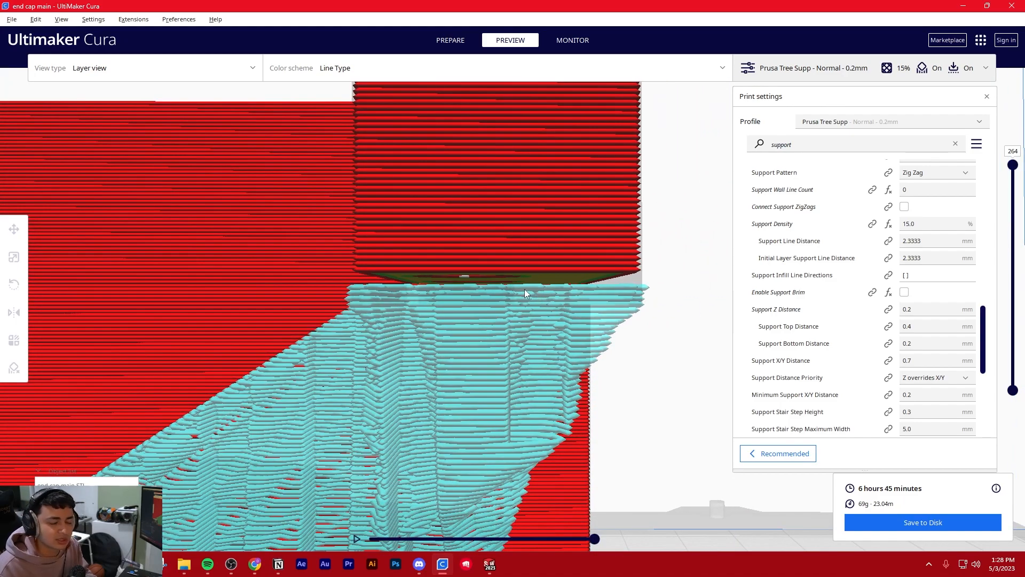
pyautogui.moveTo(487, 296); pyautogui.dragTo(488, 300, button='right')
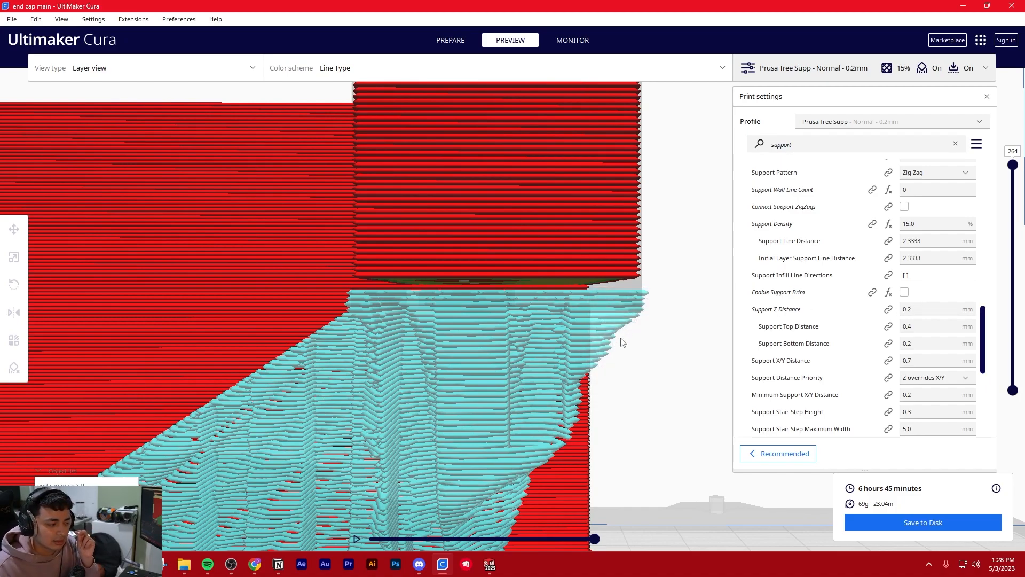
pyautogui.scroll(-1, 622, 339)
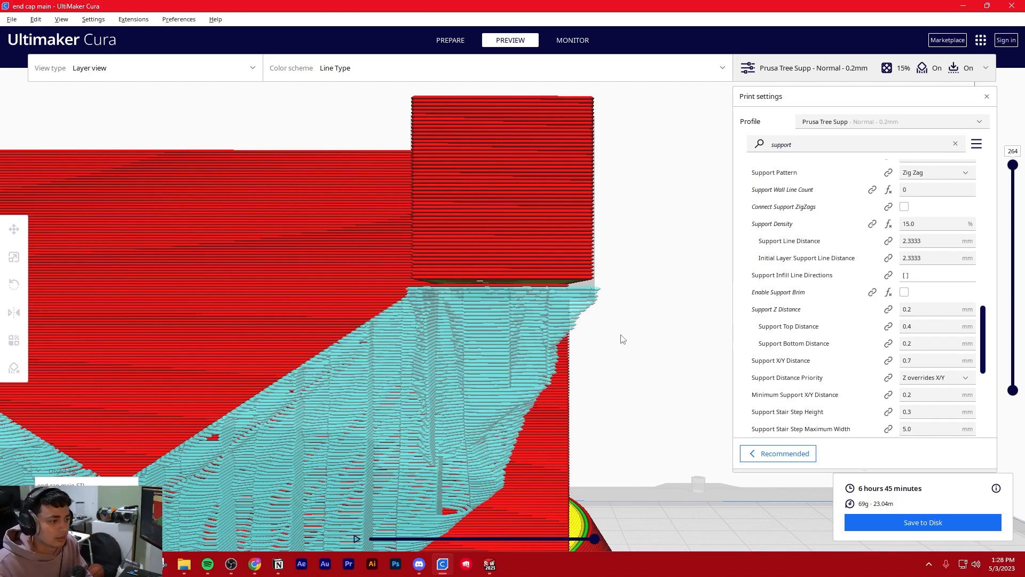
pyautogui.scroll(-5, 623, 340)
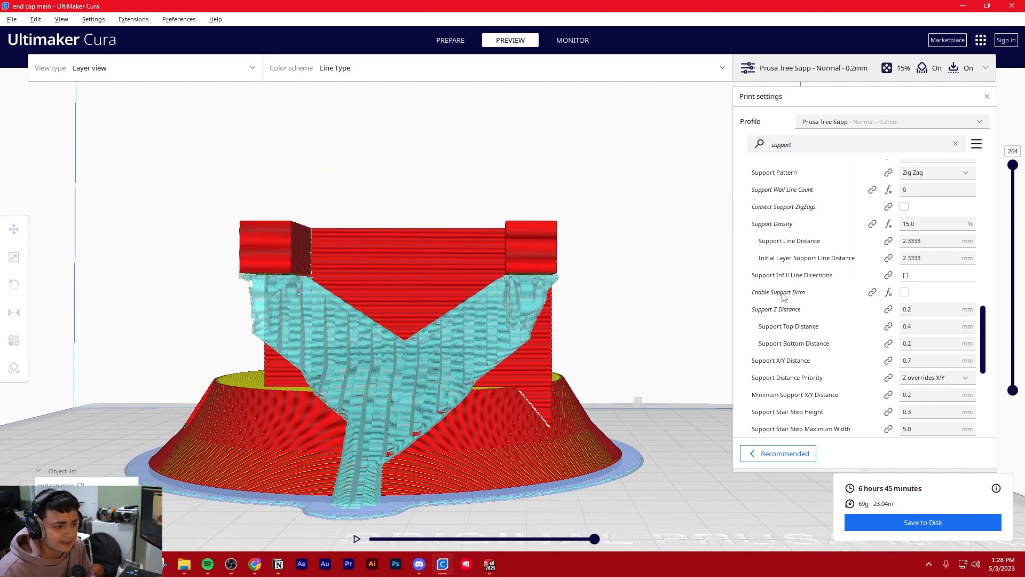
# Set the print settings visibility to Basic, clear the settings search, and look through the basic settings down to Build Plate Adhesion.
pyautogui.scroll(-3, 790, 316)
pyautogui.scroll(-3, 793, 315)
pyautogui.scroll(-1, 801, 310)
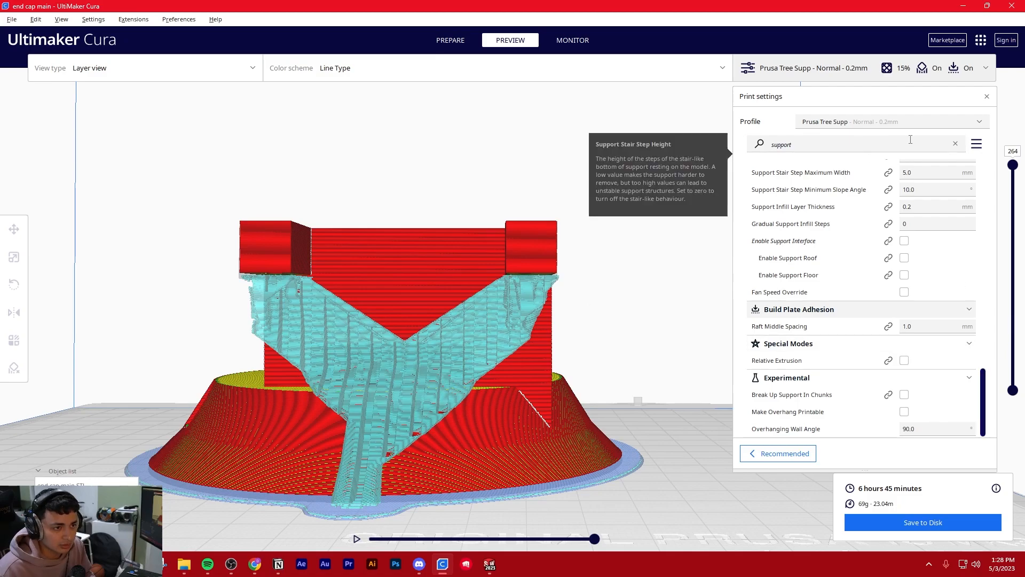
pyautogui.click(976, 144)
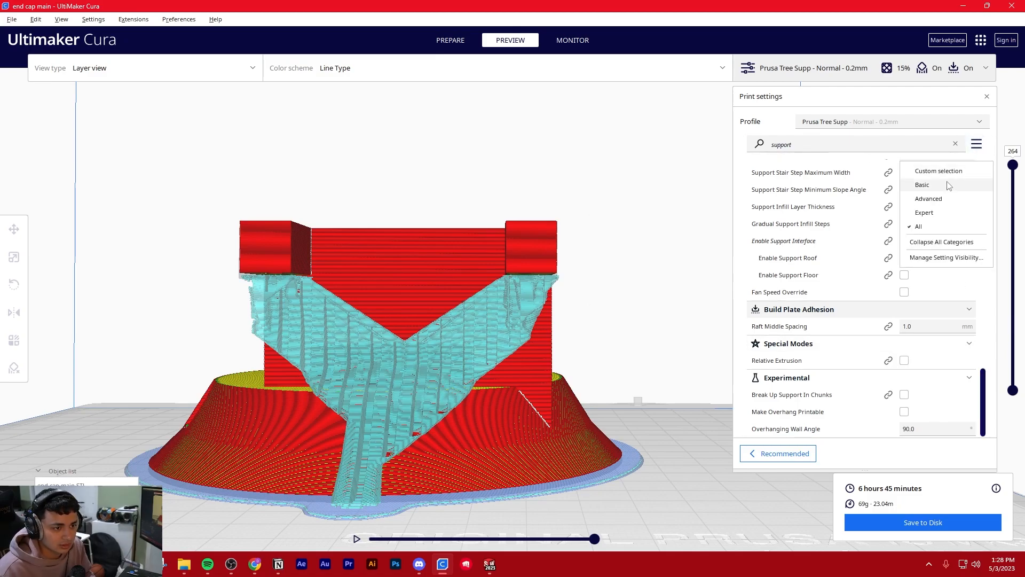
pyautogui.click(948, 185)
pyautogui.click(956, 144)
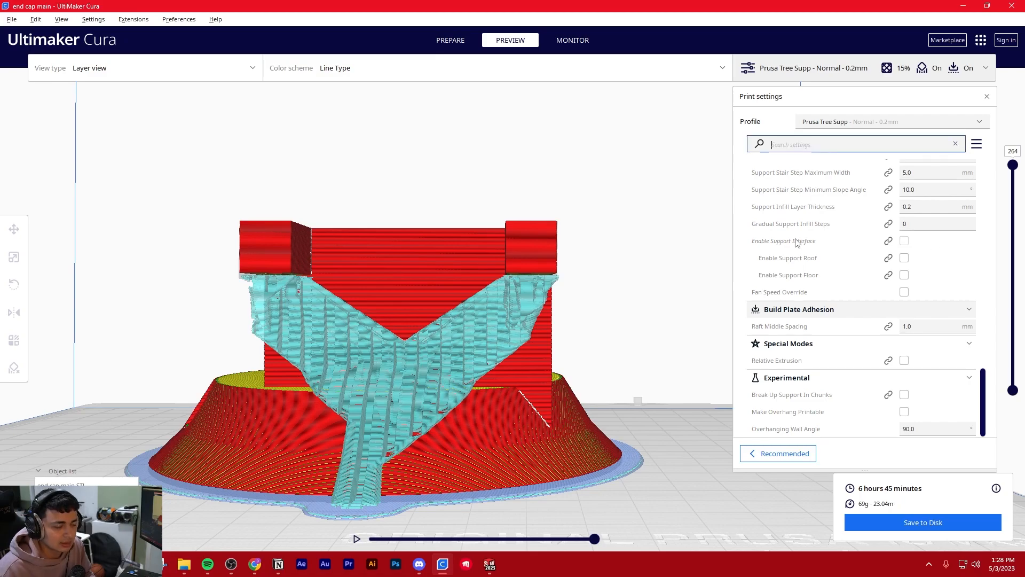
pyautogui.scroll(-2, 843, 326)
pyautogui.scroll(-3, 843, 326)
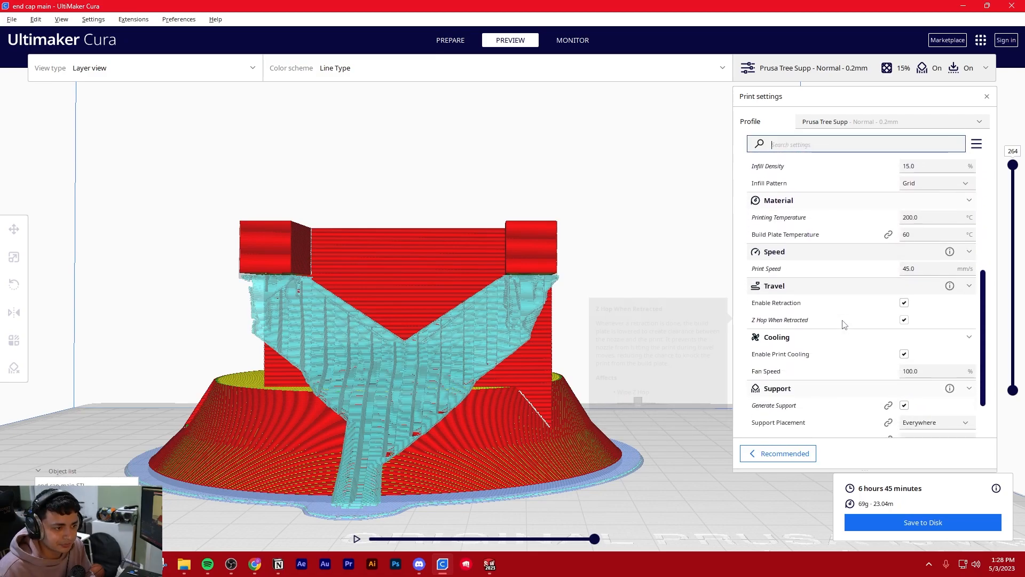
pyautogui.scroll(-1, 842, 322)
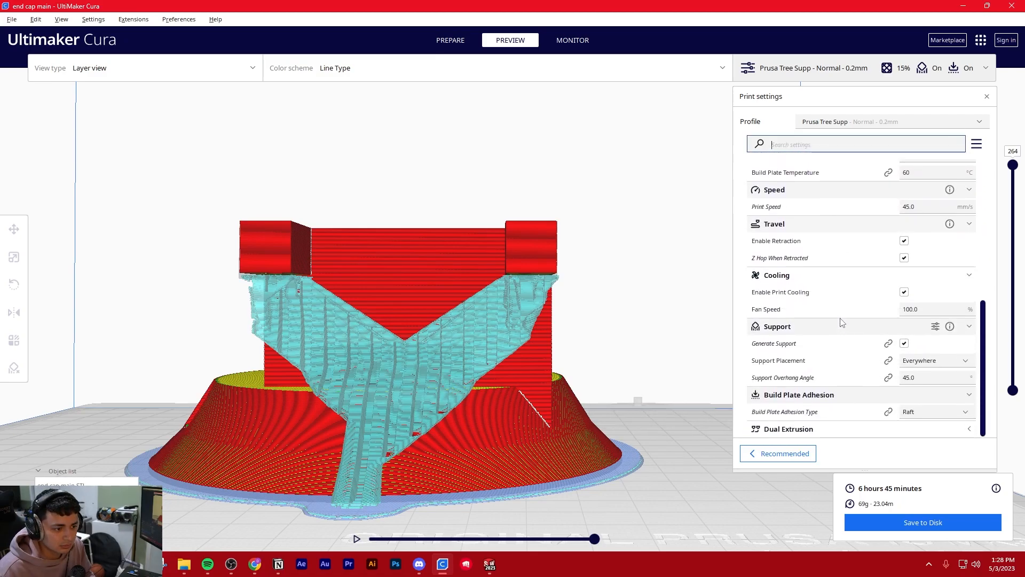
pyautogui.click(984, 363)
# View the sliced end cap and its tree support on the build plate from above.
pyautogui.moveTo(612, 270); pyautogui.dragTo(613, 338, button='right')
pyautogui.scroll(-3, 626, 323)
pyautogui.scroll(2, 617, 348)
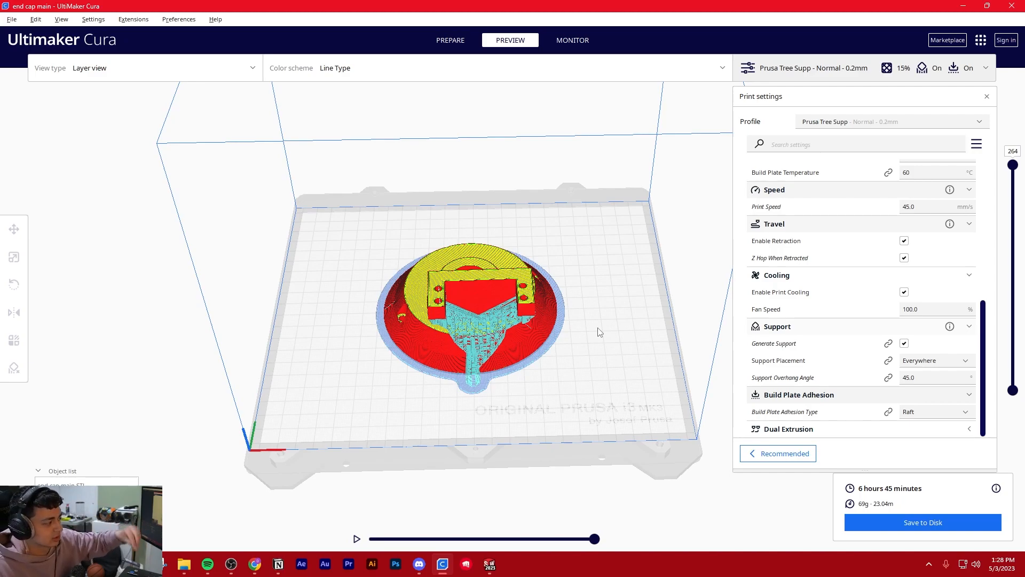
pyautogui.moveTo(550, 344); pyautogui.dragTo(576, 350, button='middle')
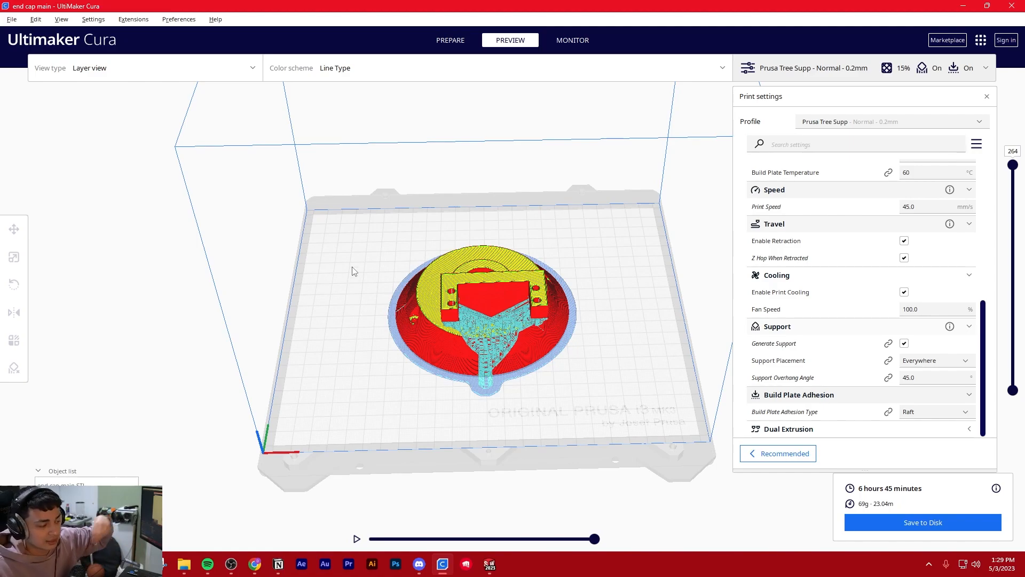
pyautogui.scroll(3, 462, 315)
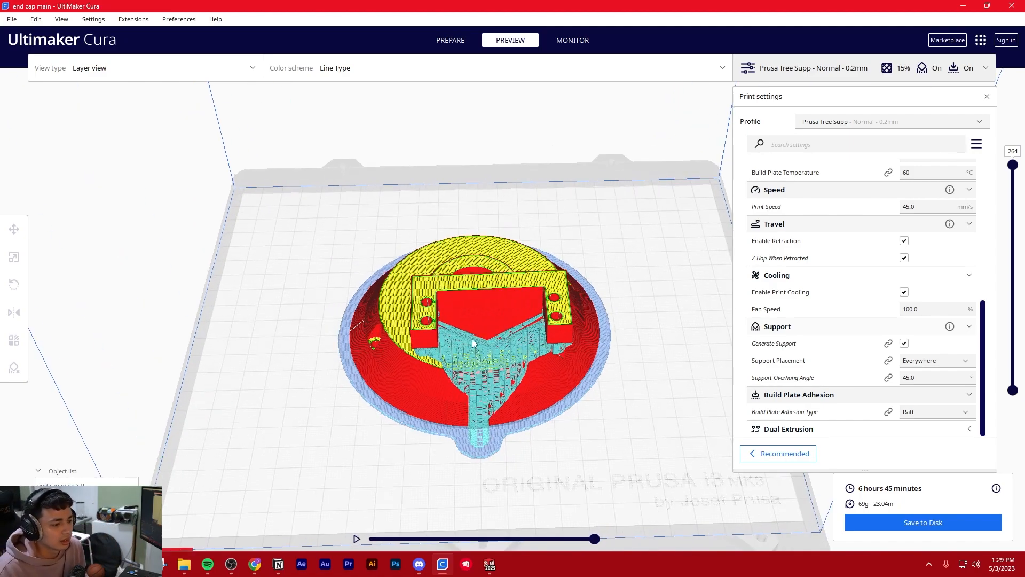
# Lower the layer preview to the first layers and step between layers 1 and 6 to examine the raft under the end cap.
pyautogui.moveTo(469, 341); pyautogui.dragTo(500, 321, button='middle')
pyautogui.moveTo(509, 350); pyautogui.dragTo(382, 379, button='right')
pyautogui.scroll(5, 386, 418)
pyautogui.scroll(-5, 382, 379)
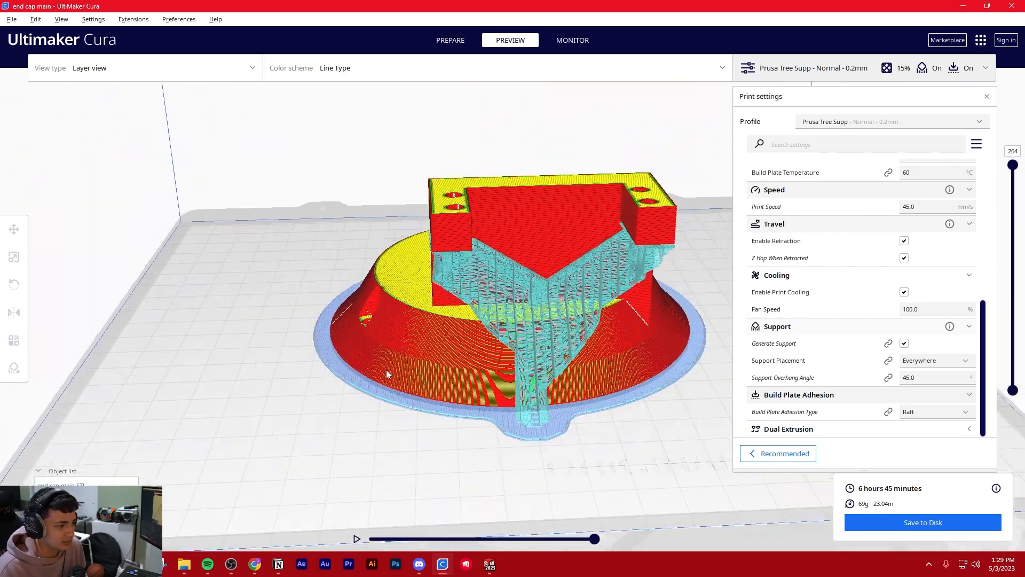
pyautogui.moveTo(1012, 166); pyautogui.dragTo(1006, 387)
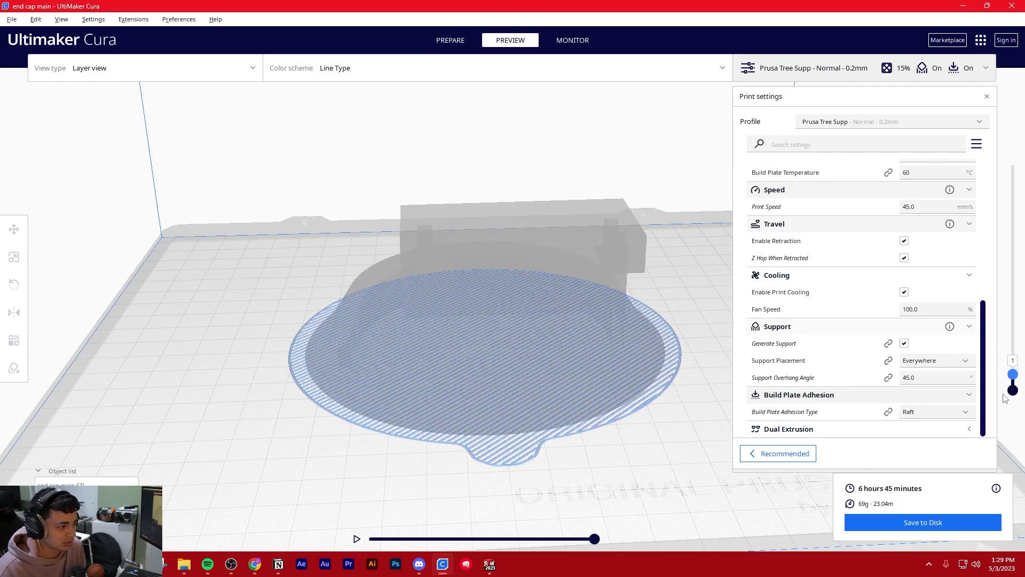
pyautogui.press('Up')
pyautogui.press('Up')
pyautogui.press('Up')
pyautogui.press('Up')
pyautogui.press('Up')
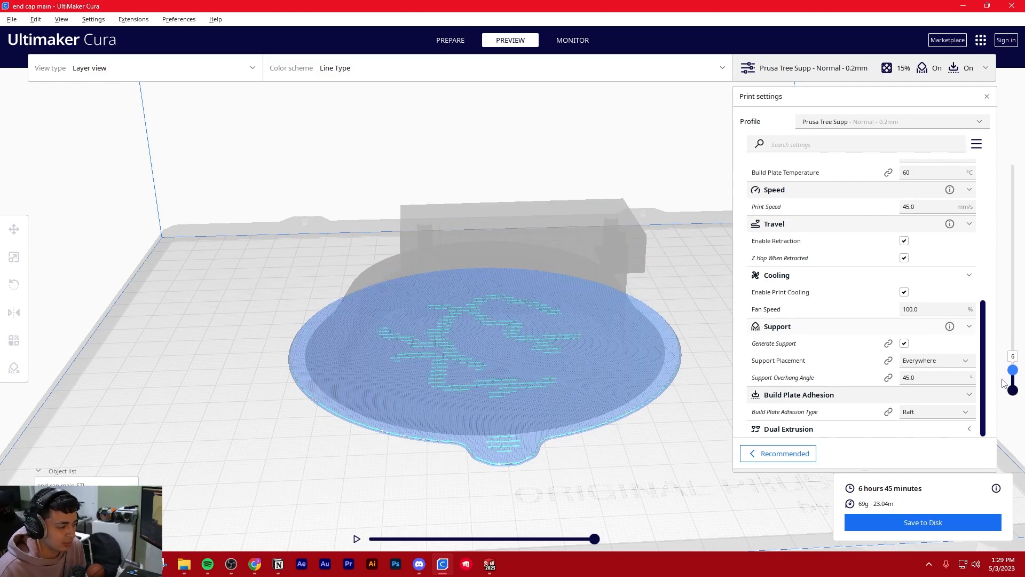
pyautogui.press('Down')
pyautogui.press('Down')
pyautogui.press('Down')
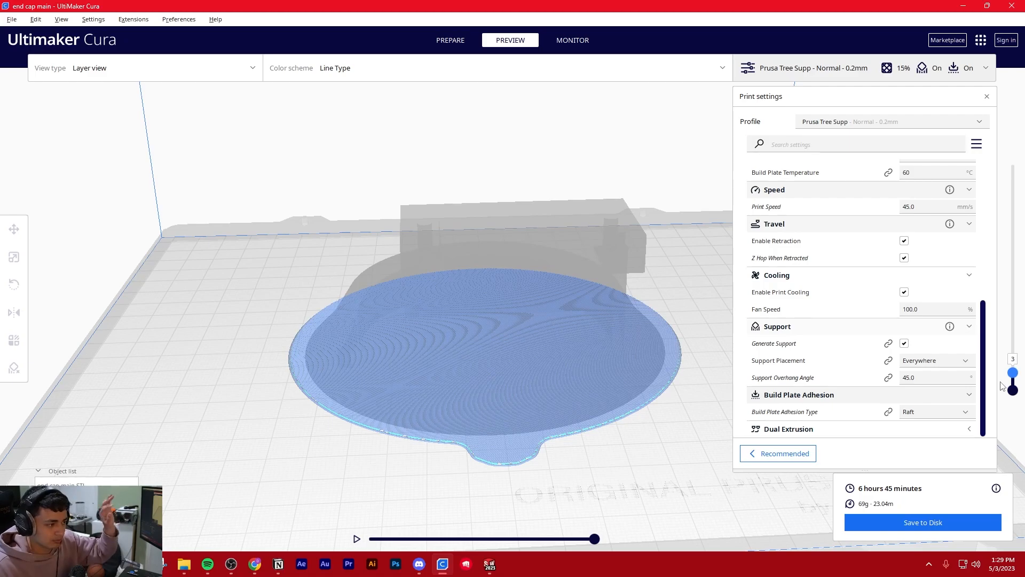
pyautogui.press('Up')
pyautogui.press('Up')
pyautogui.press('Down')
pyautogui.press('Down')
pyautogui.press('Down')
pyautogui.press('Down')
pyautogui.press('Up')
pyautogui.press('Up')
pyautogui.press('Up')
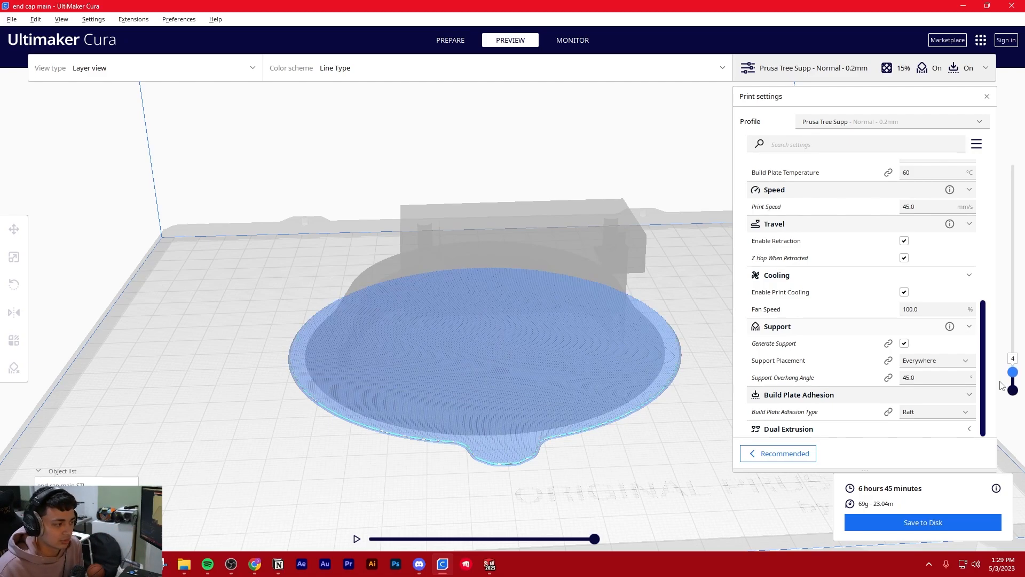
# Bring the layer preview back up to layer 264 and view the complete end cap with its support and raft.
pyautogui.moveTo(561, 345); pyautogui.dragTo(535, 374, button='right')
pyautogui.scroll(-3, 562, 361)
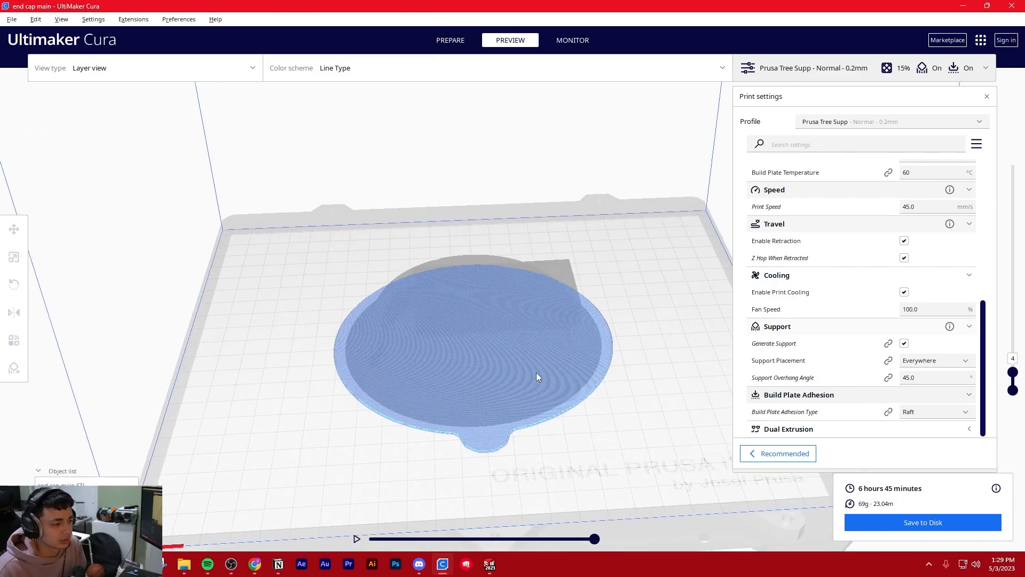
pyautogui.moveTo(1015, 375); pyautogui.dragTo(1013, 164)
pyautogui.moveTo(500, 372)
pyautogui.mouseDown(button='right')
pyautogui.moveTo(503, 306)
pyautogui.moveTo(505, 377)
pyautogui.mouseUp(button='right')
pyautogui.scroll(-3, 506, 377)
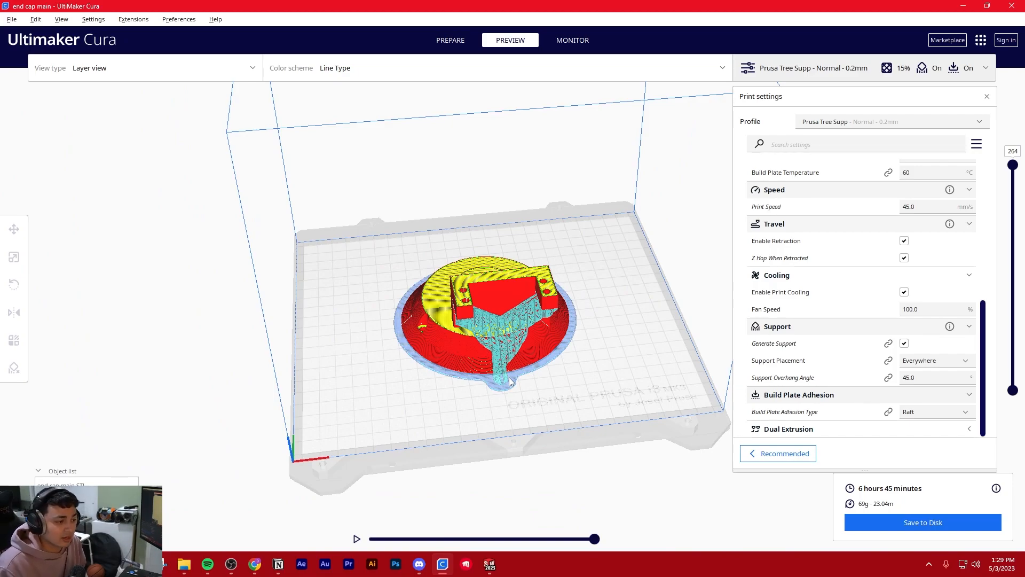
pyautogui.moveTo(508, 377); pyautogui.dragTo(499, 357, button='right')
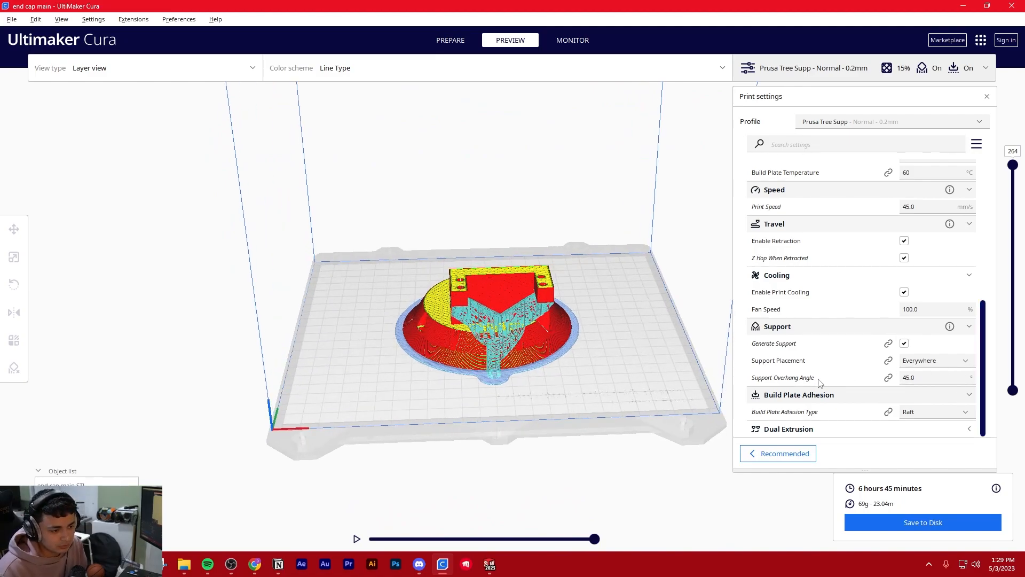
# Raise the print settings visibility from Basic through more detailed levels, looking at the extra settings from Quality to Infill.
pyautogui.click(976, 144)
pyautogui.click(940, 199)
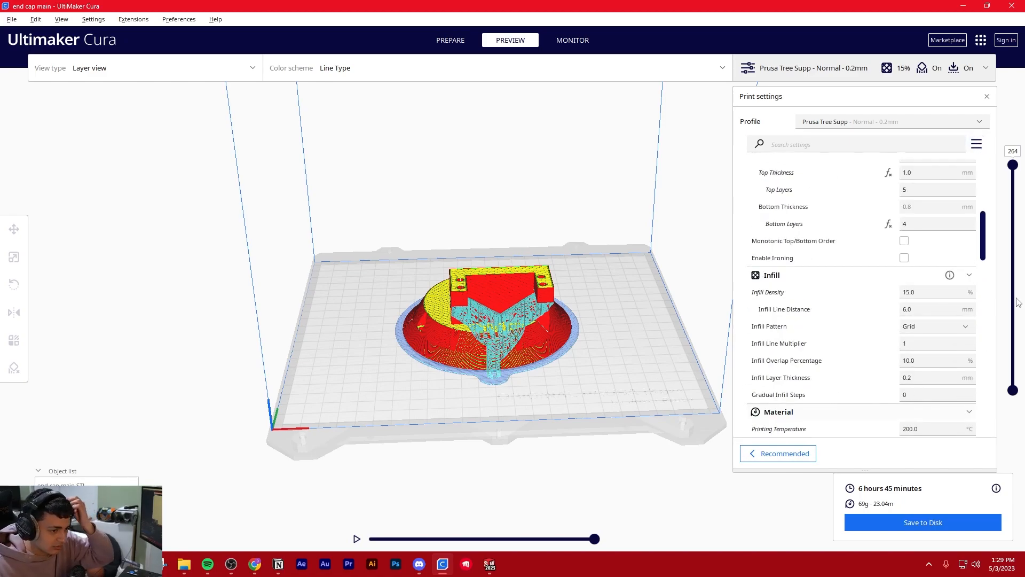
pyautogui.moveTo(983, 247); pyautogui.dragTo(975, 193)
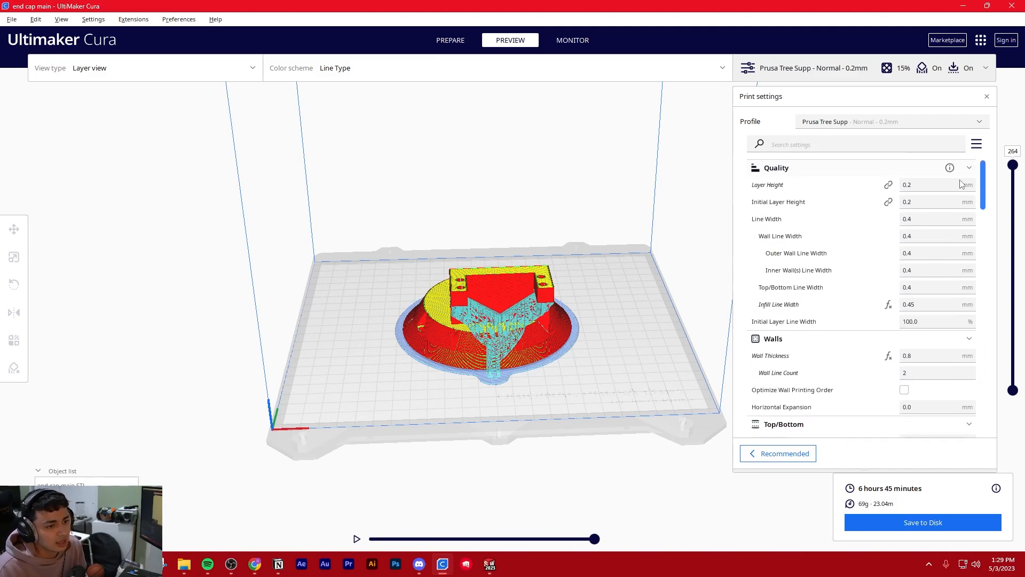
pyautogui.moveTo(554, 236); pyautogui.dragTo(563, 280, button='right')
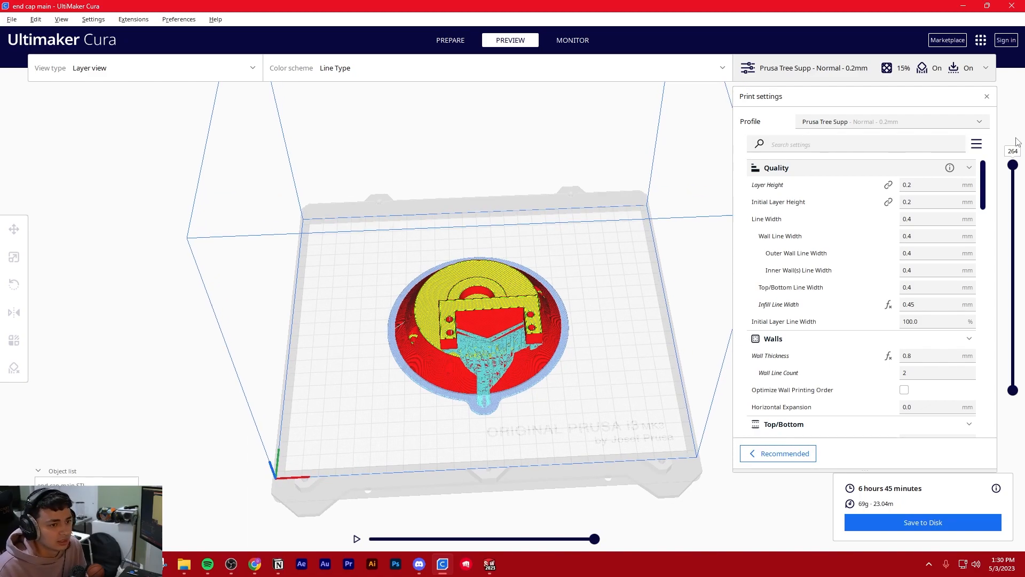
pyautogui.click(976, 144)
pyautogui.click(596, 293)
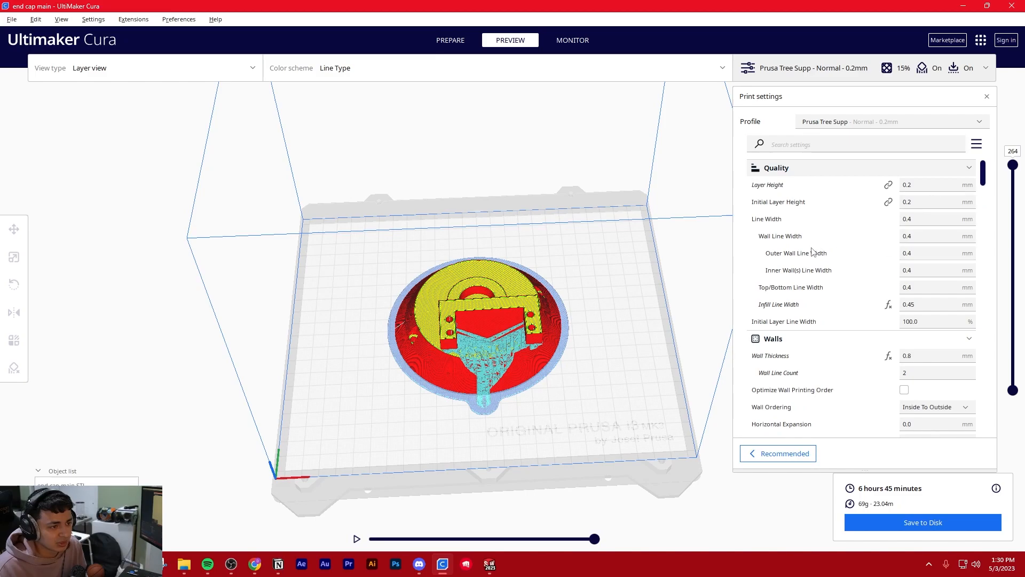
pyautogui.moveTo(567, 342); pyautogui.dragTo(570, 304, button='right')
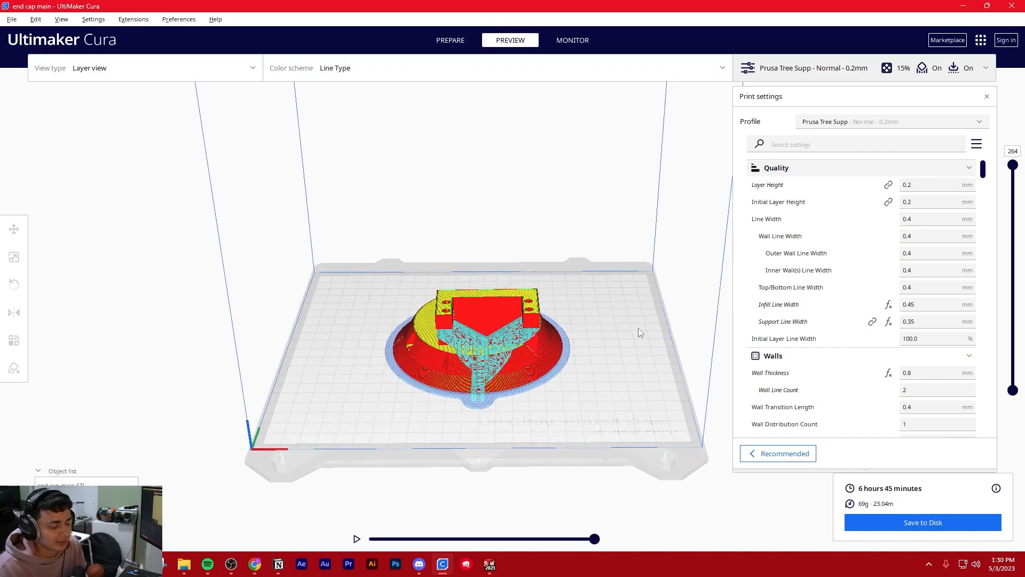
pyautogui.scroll(2, 639, 328)
pyautogui.scroll(-3, 591, 313)
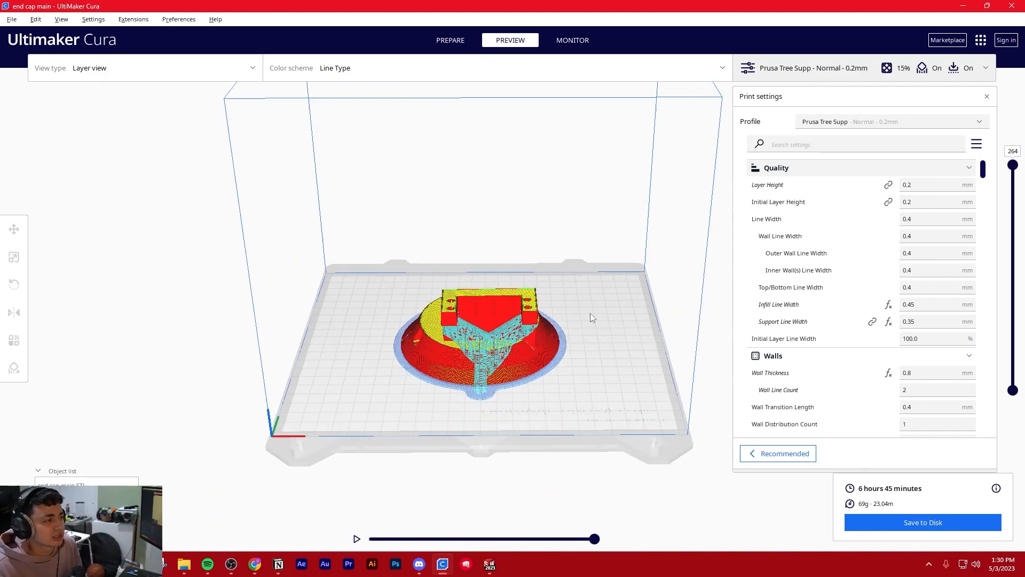
pyautogui.moveTo(565, 299); pyautogui.dragTo(545, 306, button='middle')
pyautogui.scroll(3, 531, 298)
pyautogui.moveTo(531, 298)
pyautogui.mouseDown(button='right')
pyautogui.moveTo(598, 257)
pyautogui.moveTo(560, 225)
pyautogui.moveTo(536, 287)
pyautogui.mouseUp(button='right')
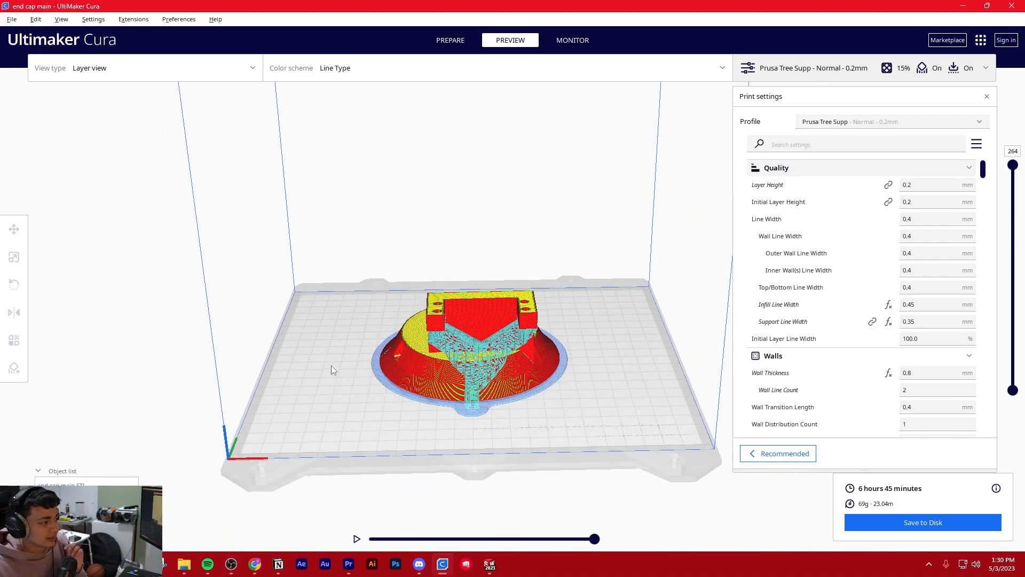
pyautogui.moveTo(332, 366); pyautogui.dragTo(336, 392, button='right')
# Switch to File Explorer and add the cylinder STL from the Modifiers folder to the Cura build plate beside the end cap.
pyautogui.click(184, 563)
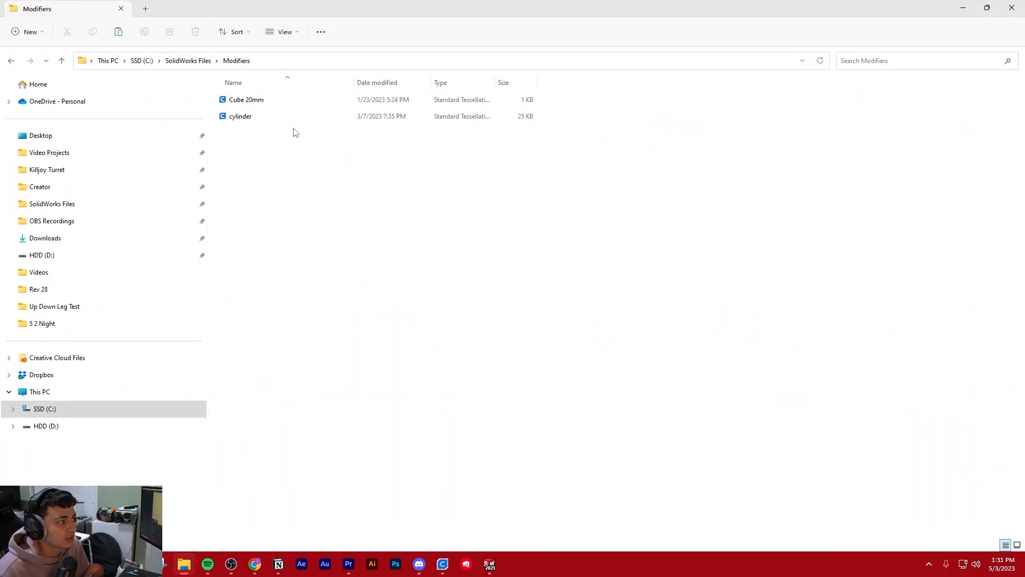
pyautogui.moveTo(283, 148); pyautogui.dragTo(255, 91)
pyautogui.moveTo(291, 160); pyautogui.dragTo(255, 92)
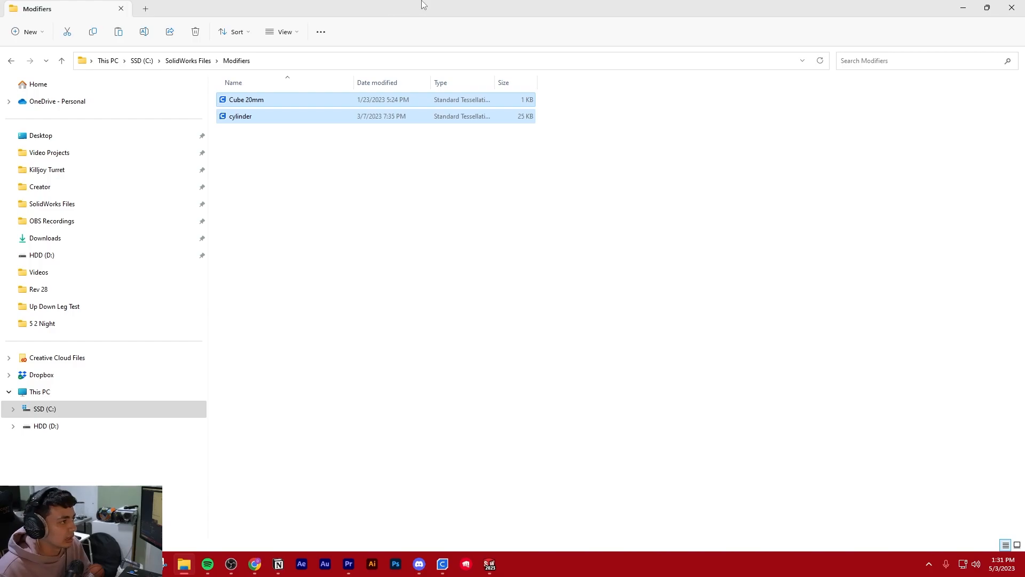
pyautogui.moveTo(421, 3); pyautogui.dragTo(416, 0)
pyautogui.moveTo(405, 321); pyautogui.dragTo(507, 357)
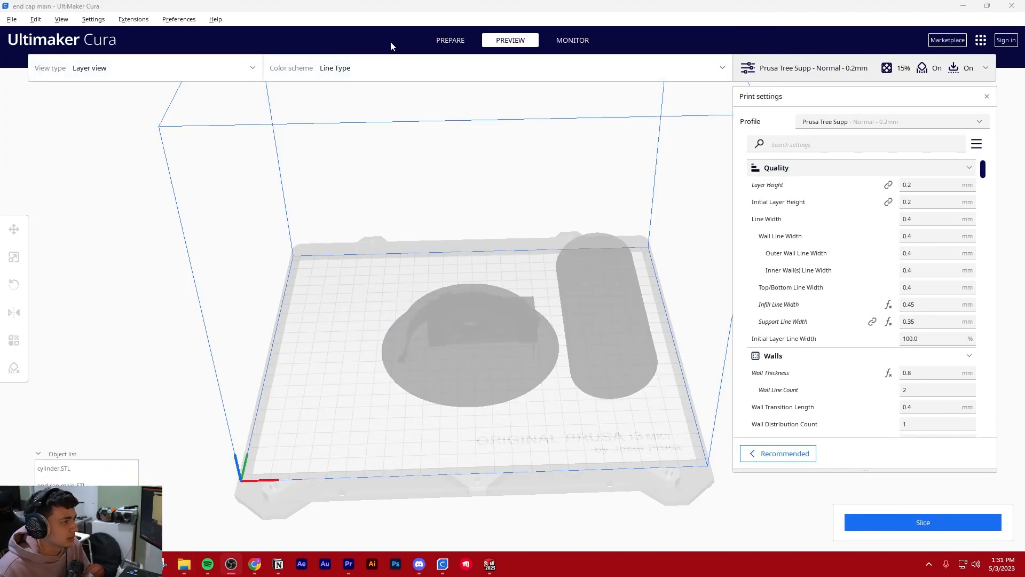
# Switch to the Prepare stage and rotate the lying cylinder so that it stands upright beside the end cap.
pyautogui.click(450, 40)
pyautogui.scroll(3, 395, 257)
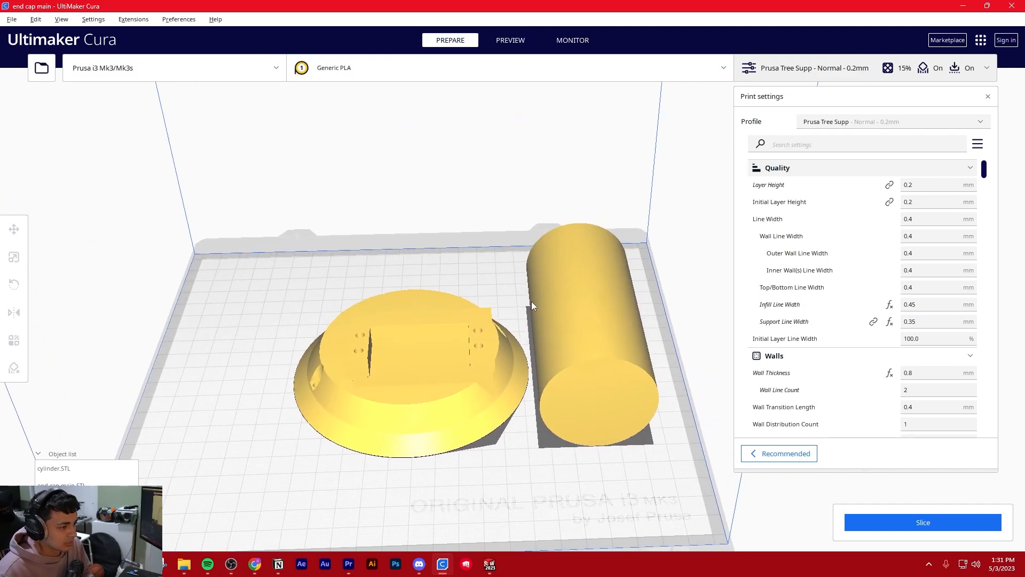
pyautogui.click(593, 320)
pyautogui.moveTo(602, 316); pyautogui.dragTo(529, 257, button='right')
pyautogui.moveTo(528, 253); pyautogui.dragTo(403, 367)
pyautogui.moveTo(347, 318); pyautogui.dragTo(470, 363, button='right')
# Scale the cylinder uniformly to 25%.
pyautogui.click(14, 257)
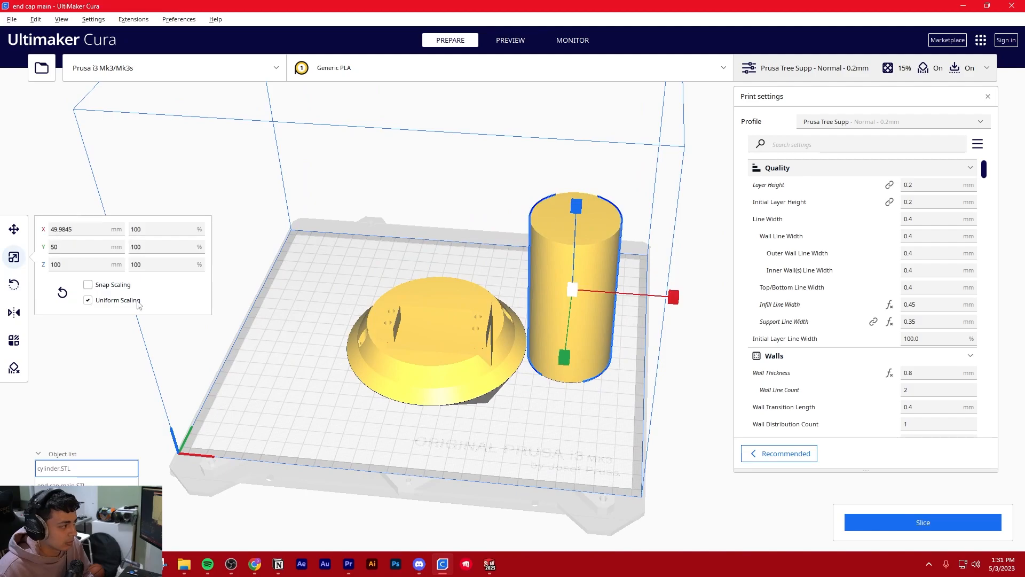
pyautogui.click(160, 229)
pyautogui.write('25')
pyautogui.press('Return')
pyautogui.moveTo(369, 229); pyautogui.dragTo(385, 273, button='right')
pyautogui.click(394, 240)
pyautogui.moveTo(381, 314); pyautogui.dragTo(390, 321, button='right')
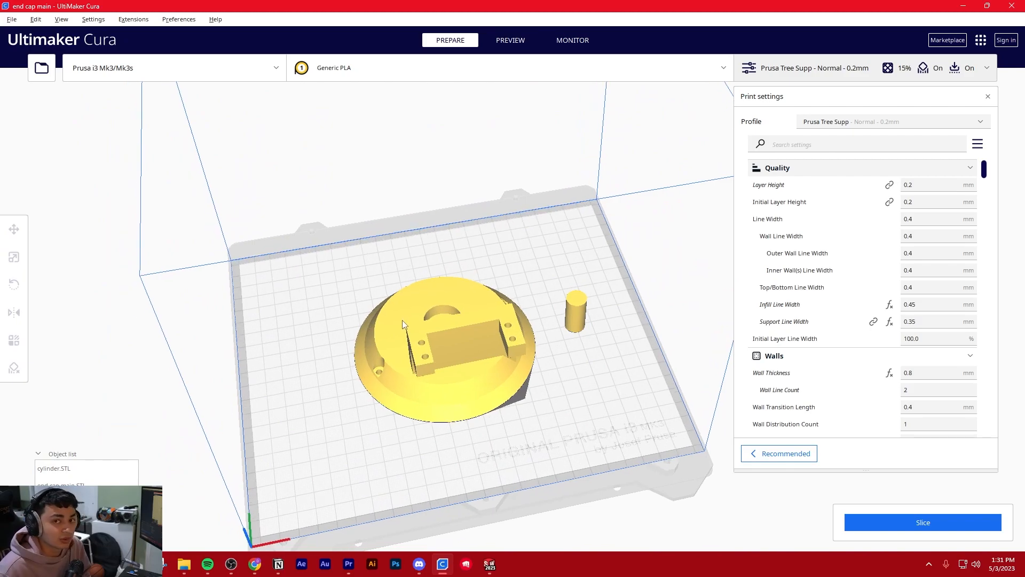
# Slice the end cap together with the small cylinder and show the result in the layer preview.
pyautogui.scroll(5, 404, 323)
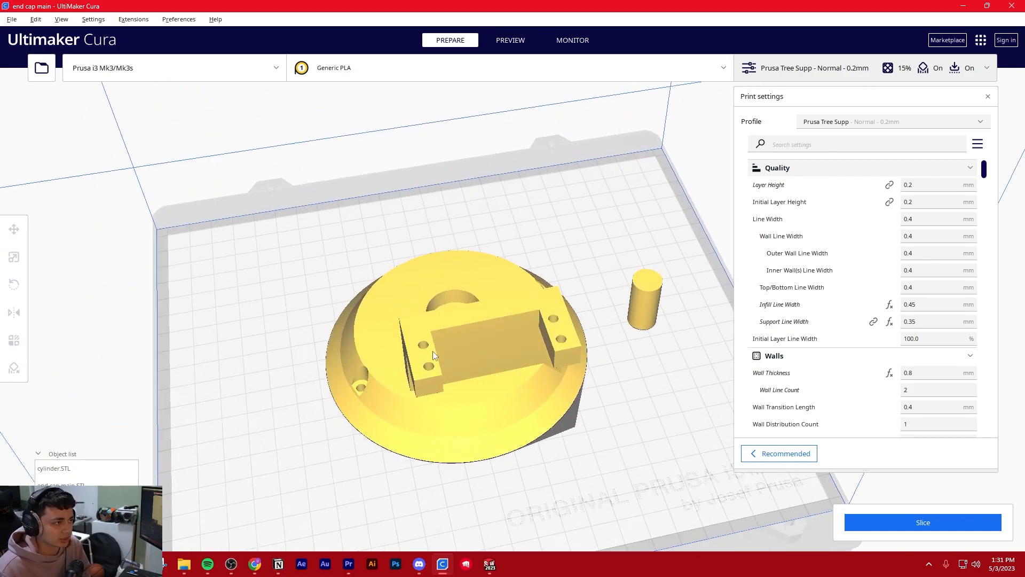
pyautogui.click(501, 42)
pyautogui.click(455, 42)
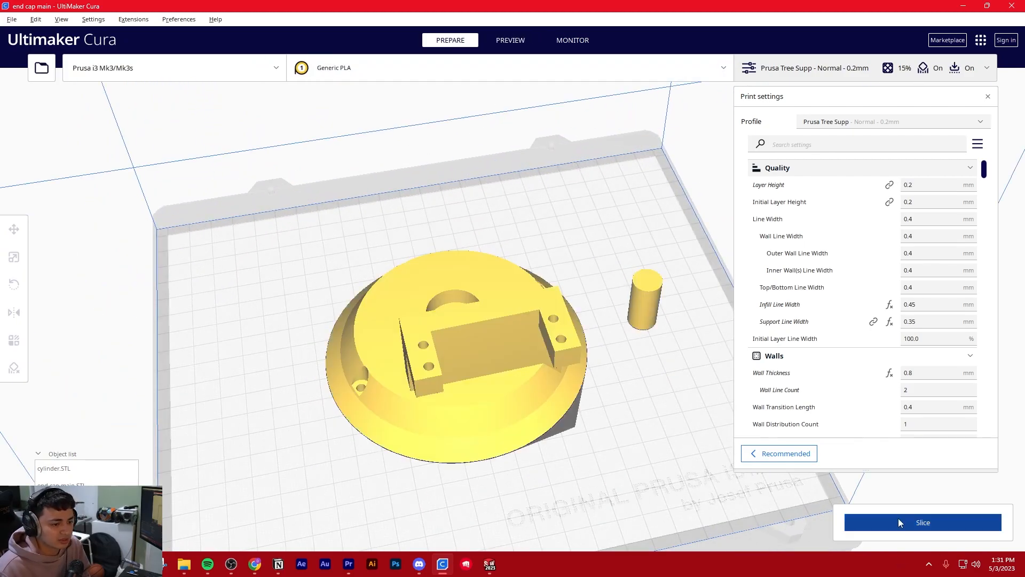
pyautogui.click(865, 522)
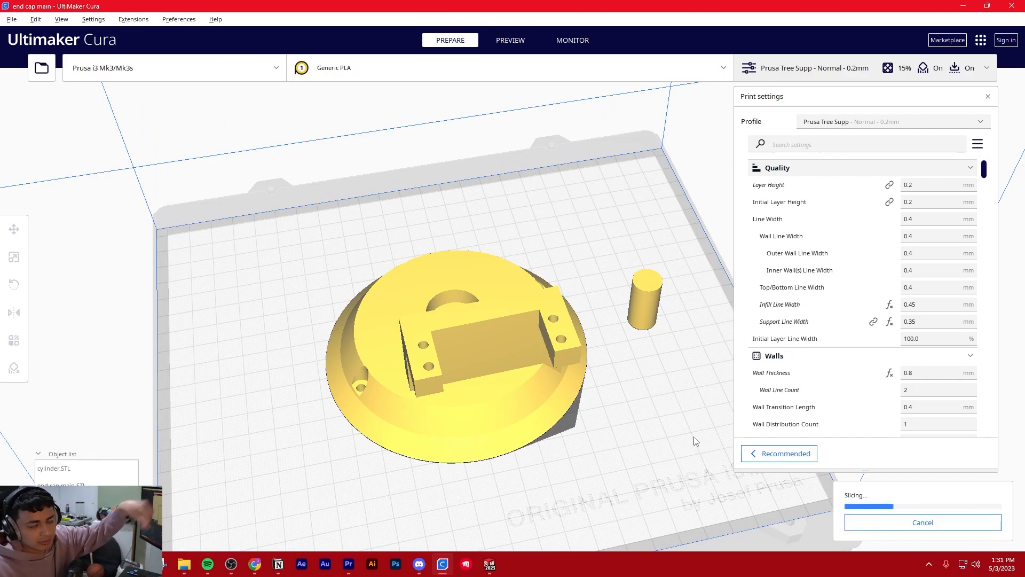
pyautogui.moveTo(650, 426); pyautogui.dragTo(589, 439, button='right')
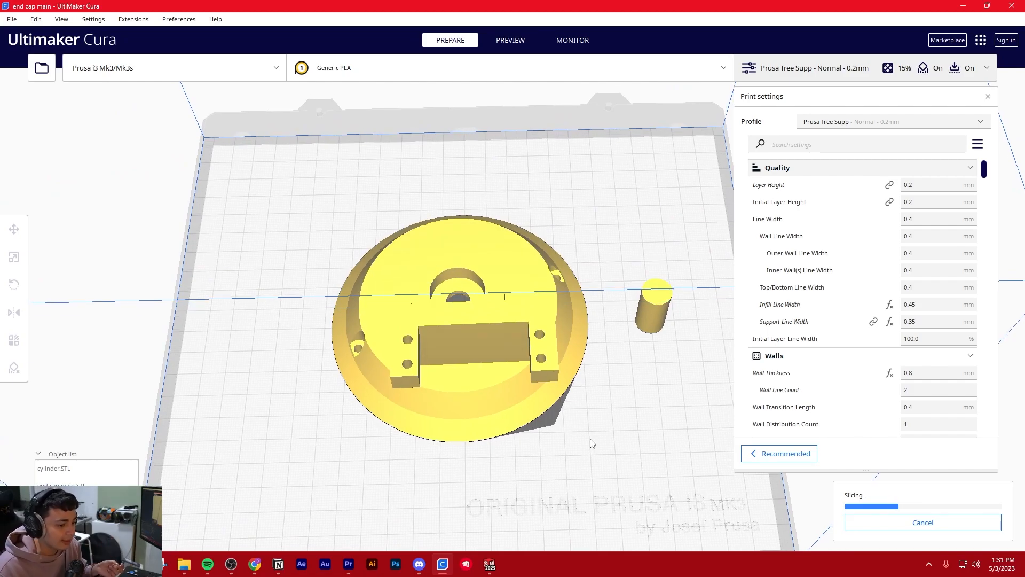
pyautogui.scroll(-2, 592, 443)
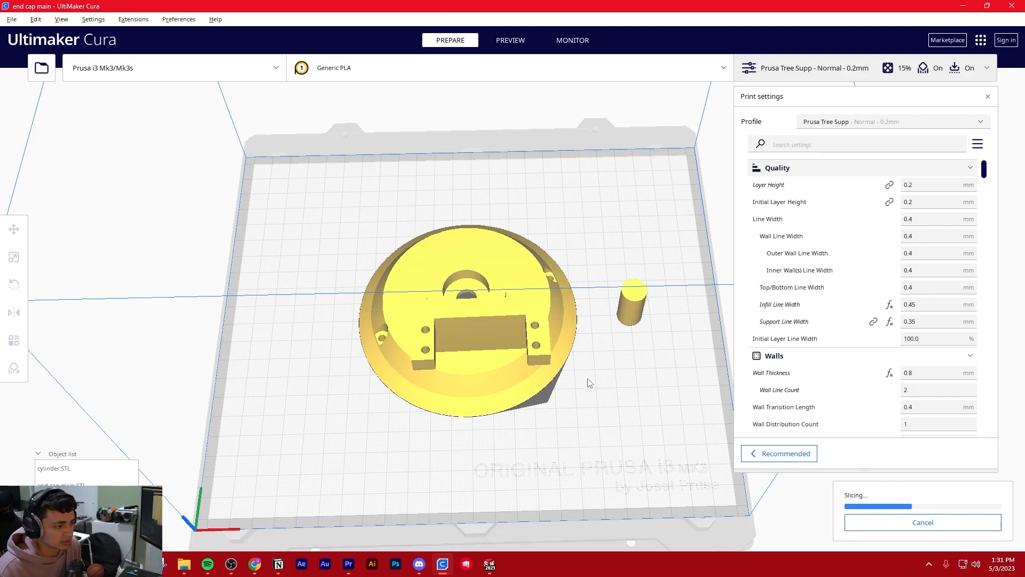
pyautogui.scroll(3, 588, 380)
pyautogui.scroll(-3, 527, 398)
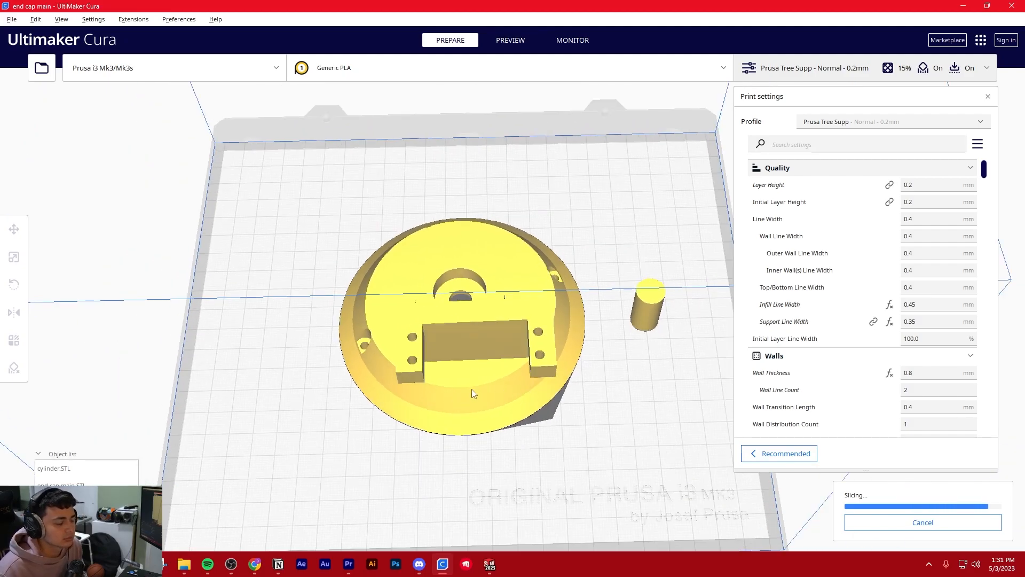
pyautogui.click(517, 42)
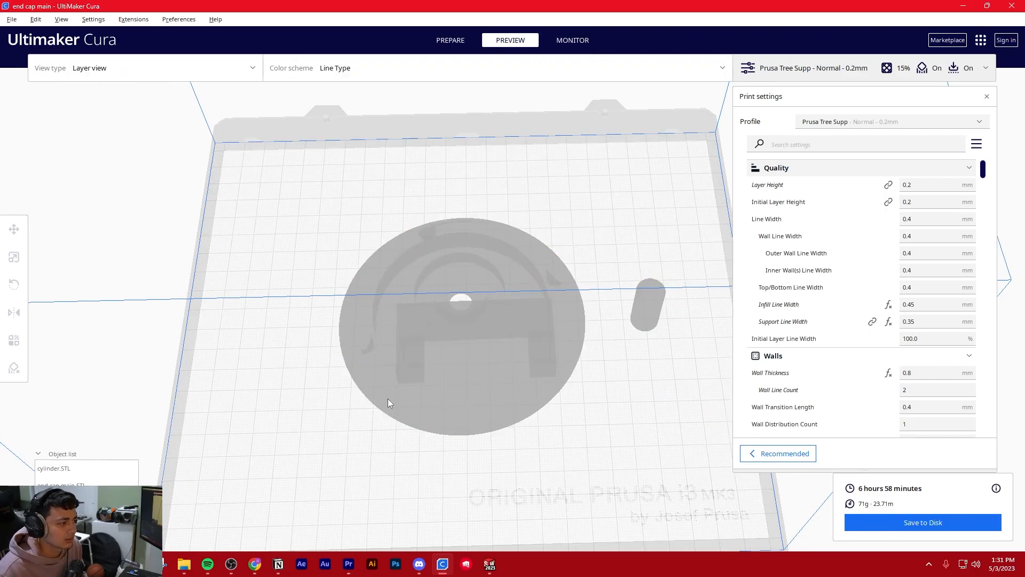
# Lower the layer preview to layer 29 and examine the walls and infill around the small screw hole in the outer ring.
pyautogui.scroll(5, 453, 363)
pyautogui.moveTo(1020, 168); pyautogui.dragTo(996, 365)
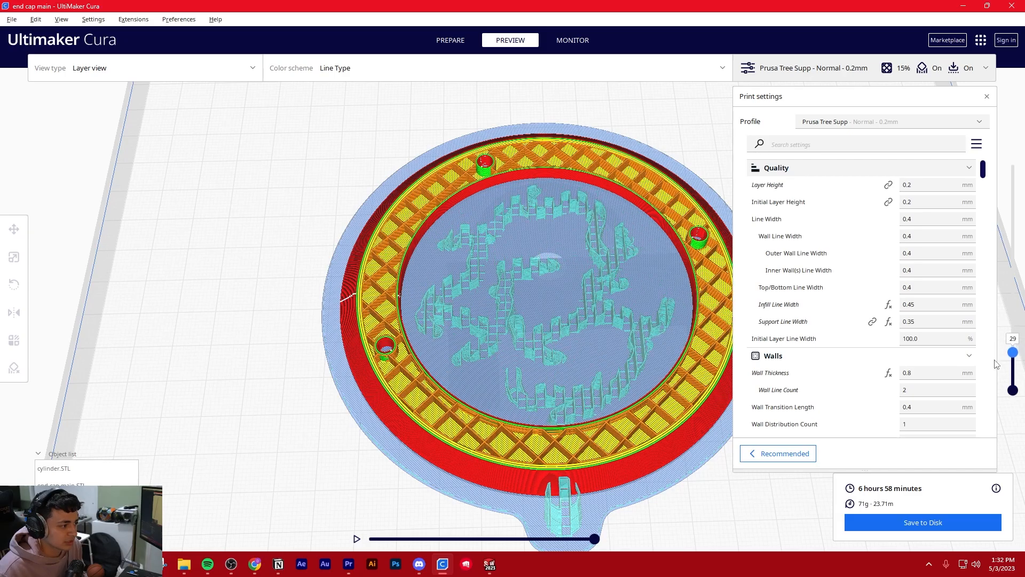
pyautogui.scroll(-3, 544, 373)
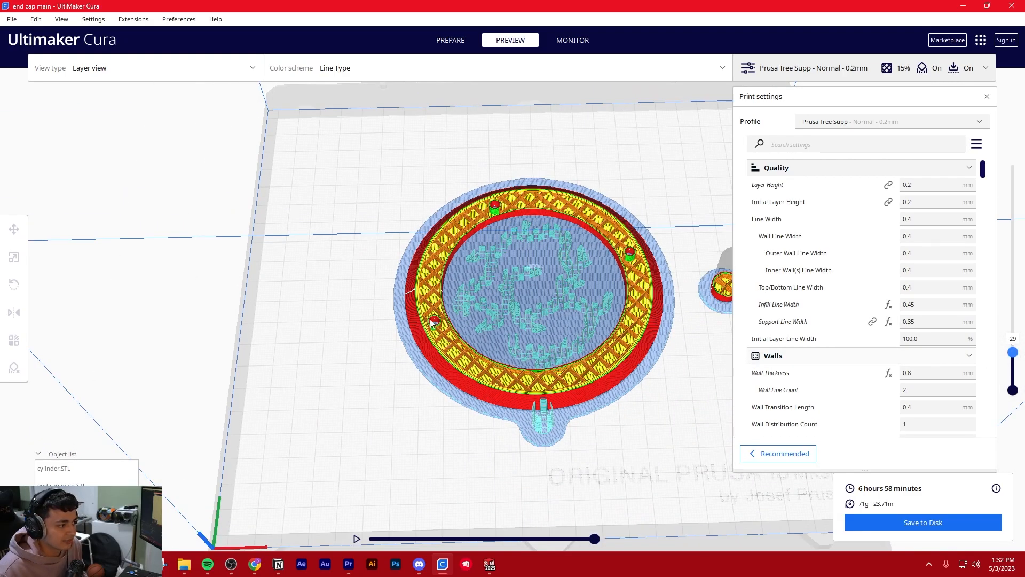
pyautogui.scroll(5, 480, 271)
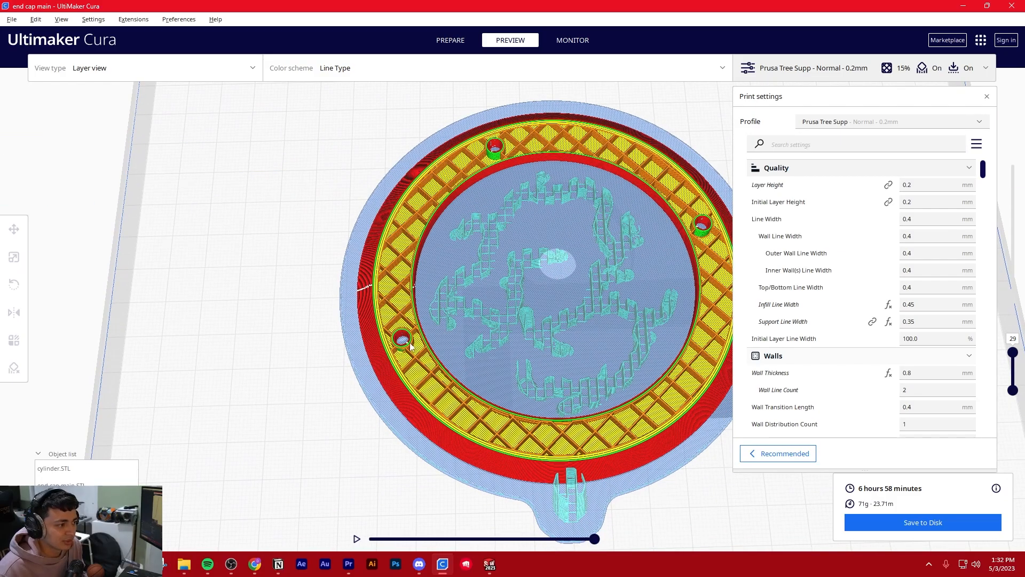
pyautogui.scroll(3, 413, 346)
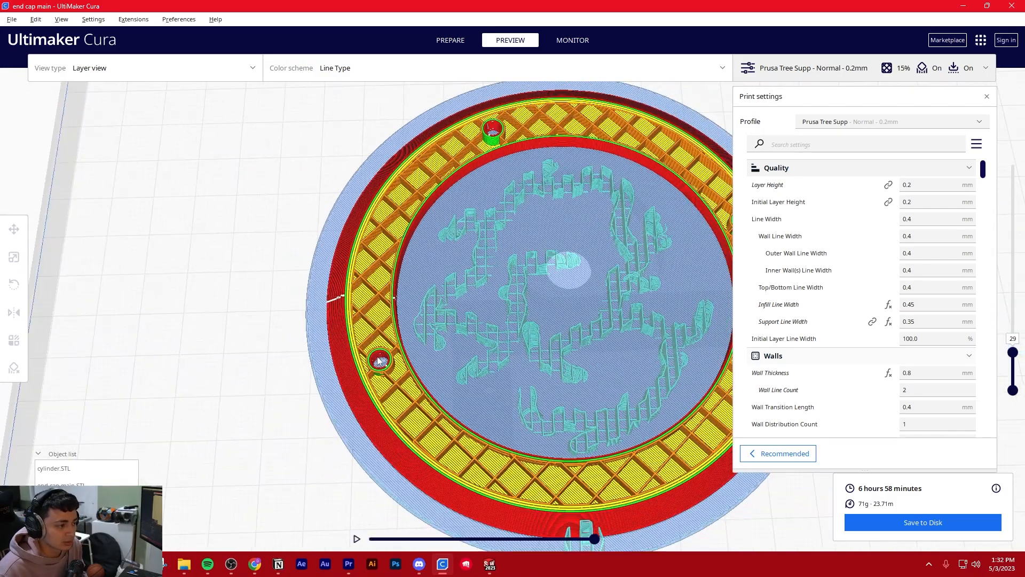
pyautogui.scroll(-2, 378, 360)
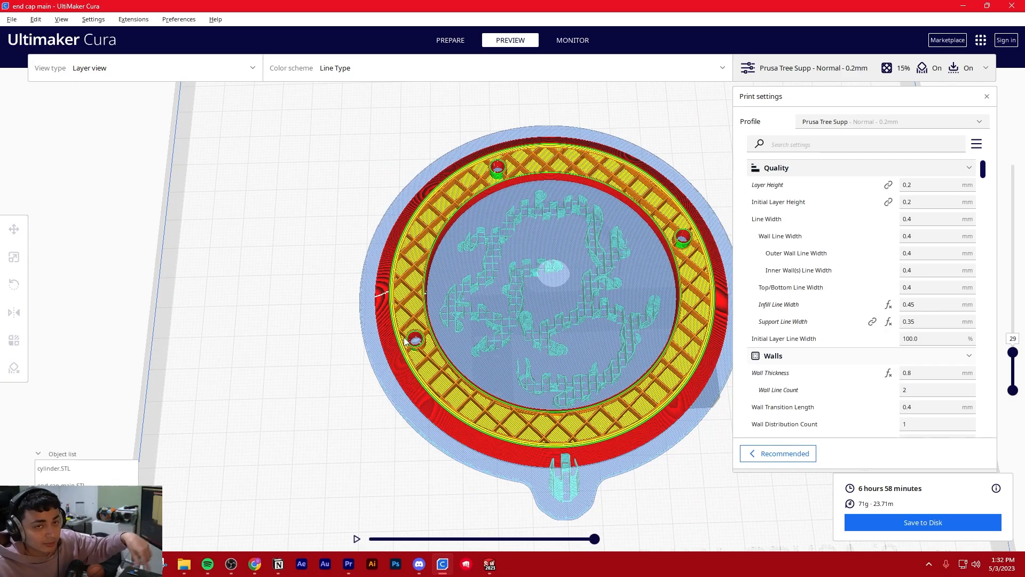
pyautogui.scroll(5, 406, 342)
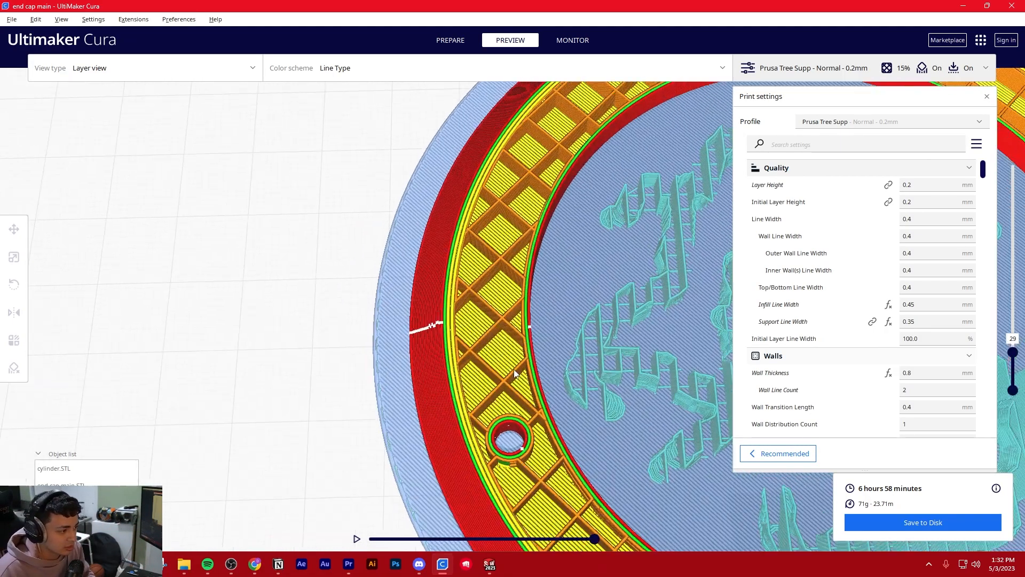
pyautogui.scroll(5, 522, 335)
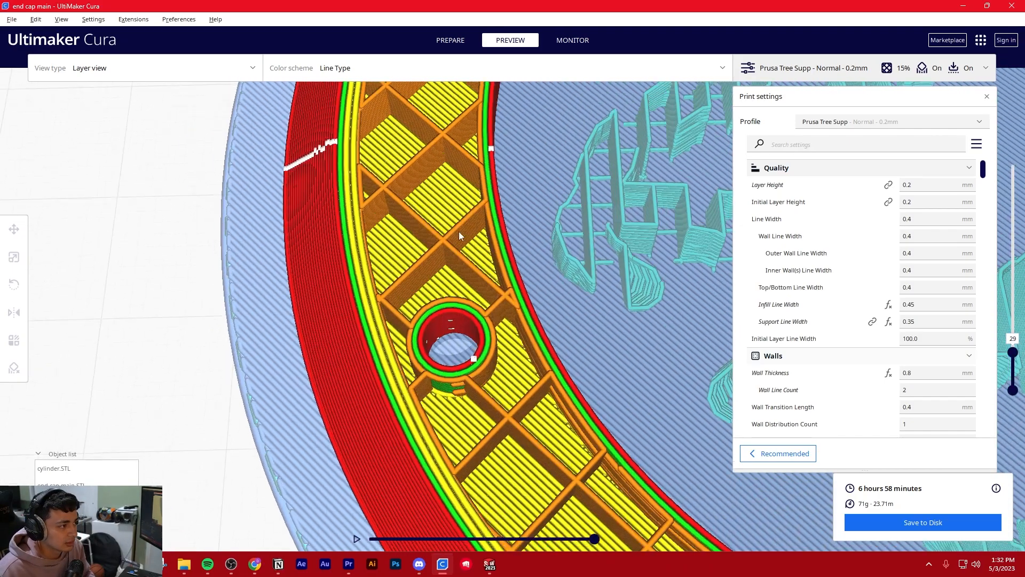
# Examine the infill and walls around the screw holes in the end cap's outer ring at layer 29.
pyautogui.moveTo(459, 231); pyautogui.dragTo(485, 368, button='middle')
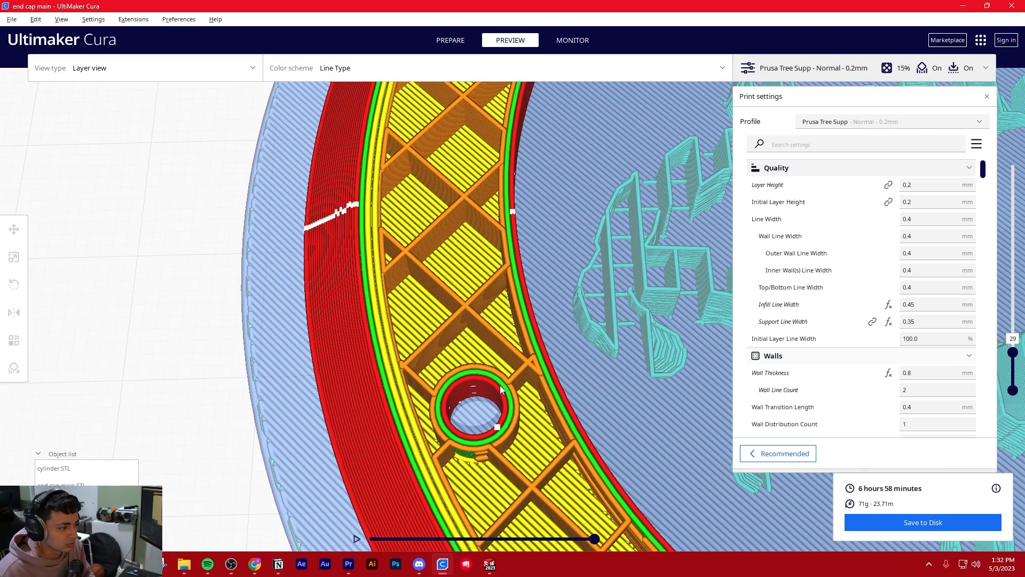
pyautogui.scroll(-2, 507, 382)
pyautogui.scroll(-2, 507, 384)
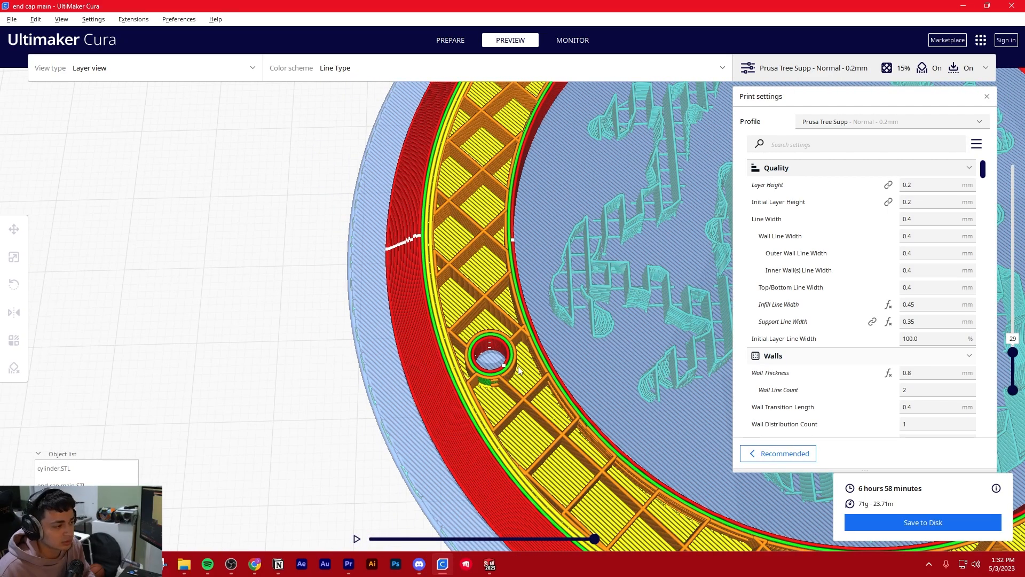
pyautogui.moveTo(518, 364); pyautogui.dragTo(453, 365, button='right')
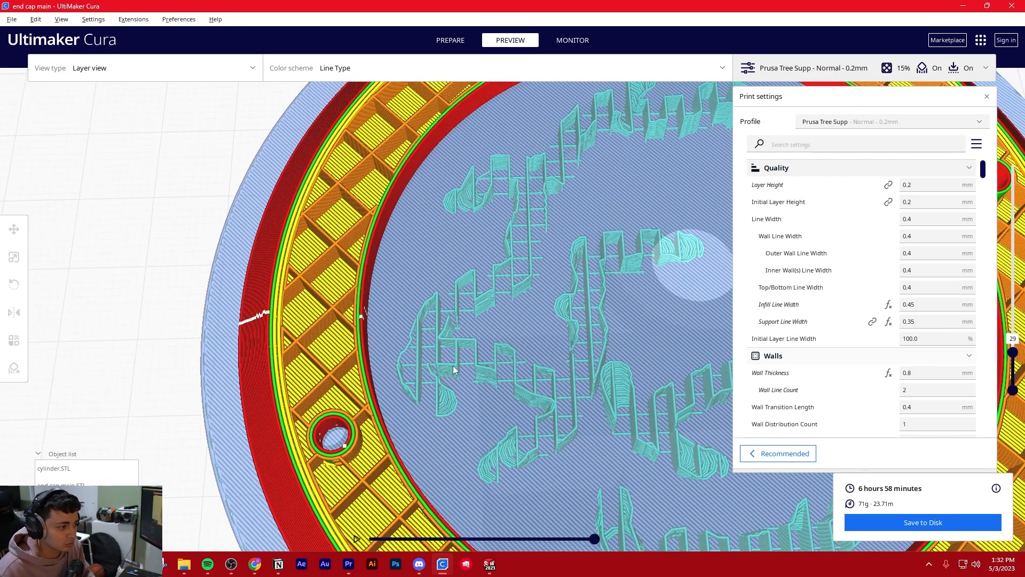
pyautogui.scroll(-2, 459, 361)
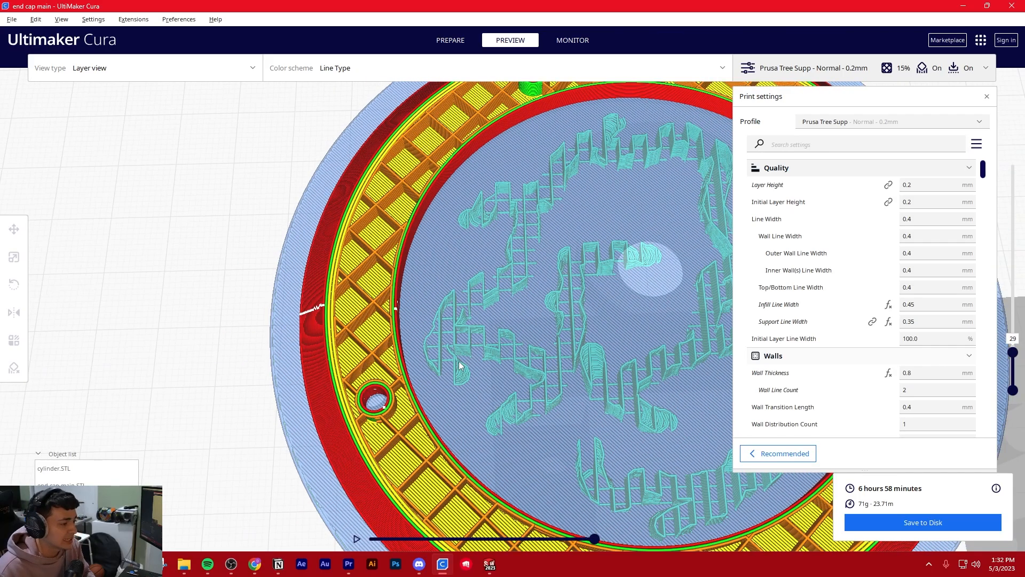
pyautogui.scroll(-5, 459, 361)
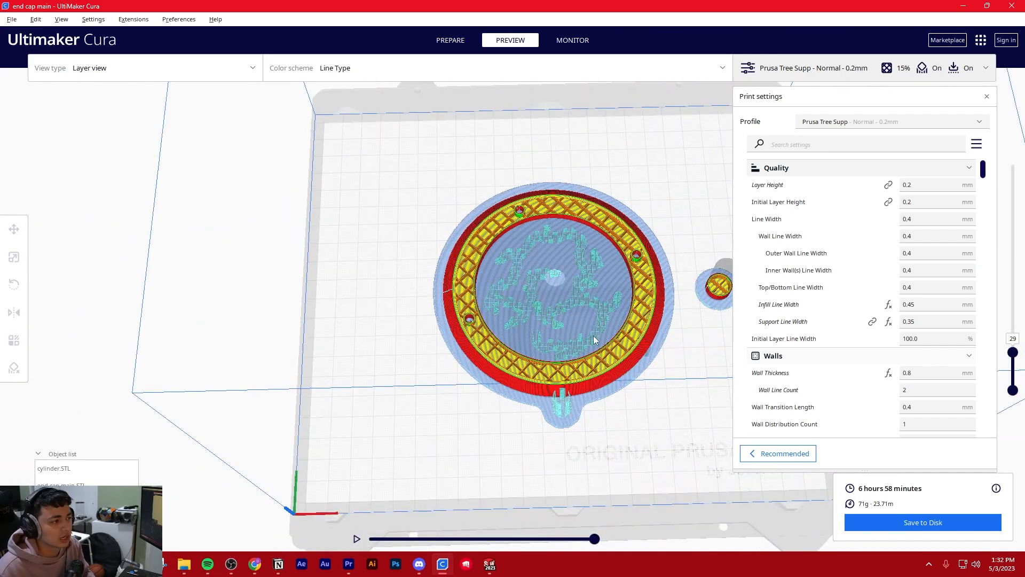
pyautogui.moveTo(598, 340); pyautogui.dragTo(573, 348, button='middle')
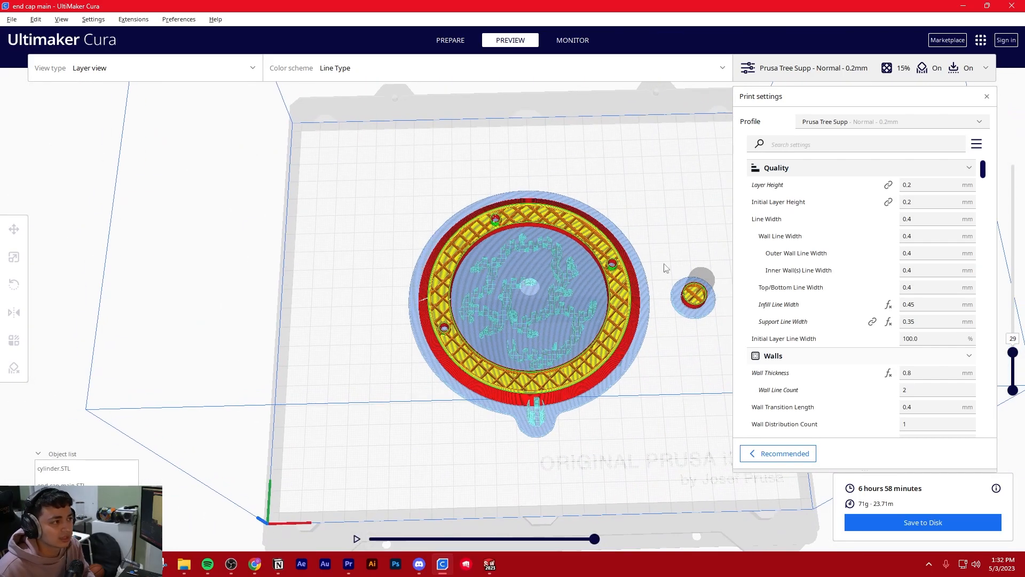
# Return to the Prepare stage and inspect the small upright cylinder beside the end cap.
pyautogui.click(450, 40)
pyautogui.moveTo(508, 273)
pyautogui.mouseDown(button='right')
pyautogui.moveTo(499, 235)
pyautogui.moveTo(497, 302)
pyautogui.moveTo(502, 278)
pyautogui.mouseUp(button='right')
pyautogui.scroll(-2, 534, 251)
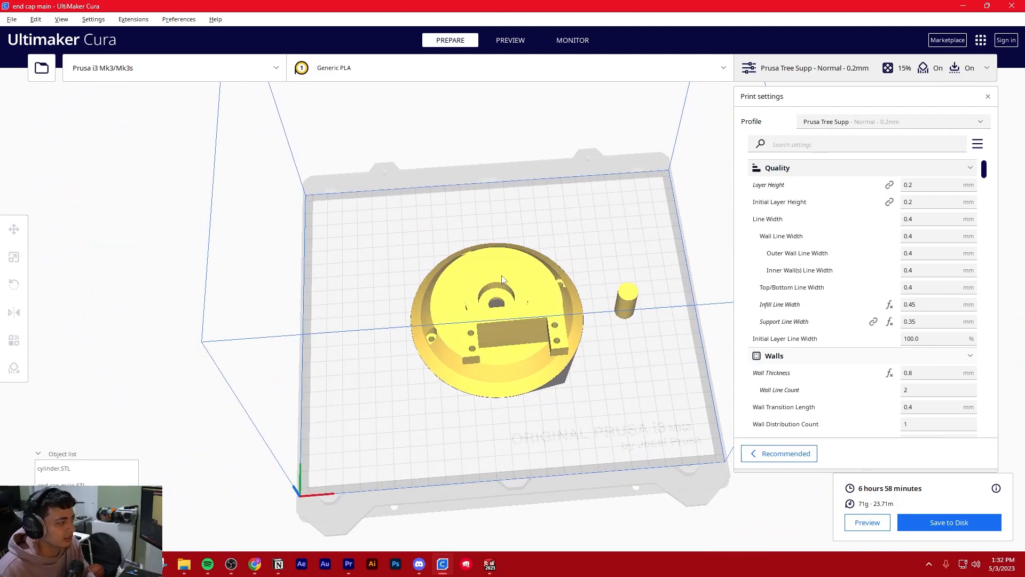
pyautogui.moveTo(572, 292); pyautogui.dragTo(559, 280, button='right')
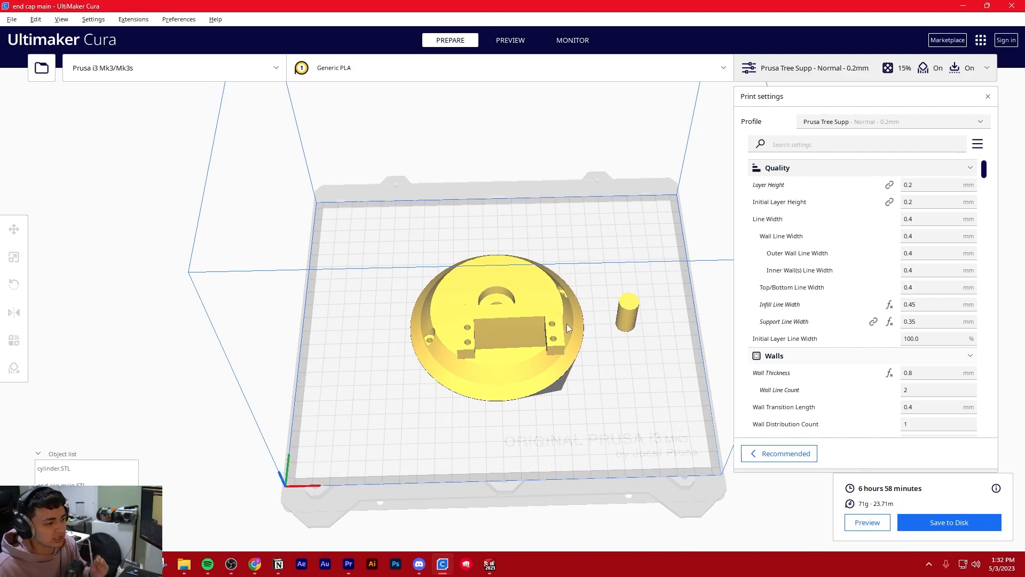
pyautogui.scroll(4, 614, 315)
pyautogui.moveTo(645, 305); pyautogui.dragTo(607, 318, button='middle')
pyautogui.click(631, 349)
pyautogui.click(547, 277)
pyautogui.click(632, 352)
pyautogui.click(547, 265)
pyautogui.scroll(-3, 555, 310)
# Set the small cylinder to modify settings for overlaps as an infill mesh only, and change its wall line count.
pyautogui.click(609, 334)
pyautogui.moveTo(516, 289); pyautogui.dragTo(540, 311, button='right')
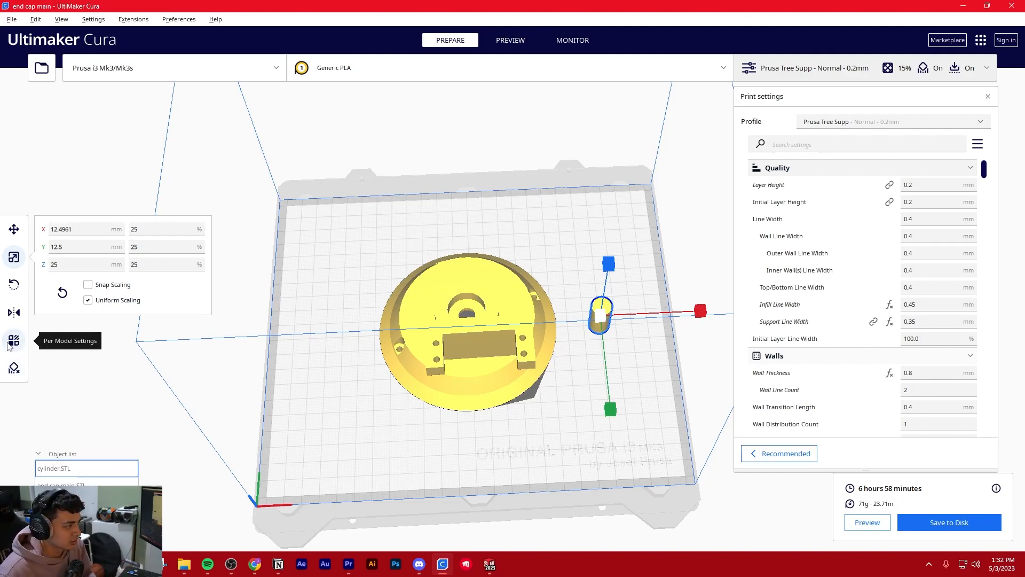
pyautogui.click(9, 344)
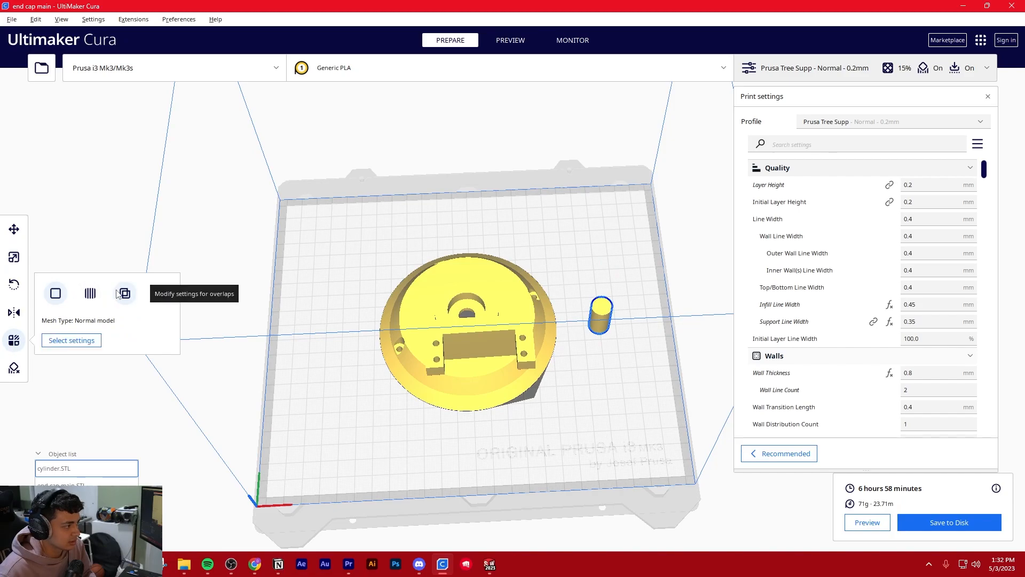
pyautogui.click(119, 293)
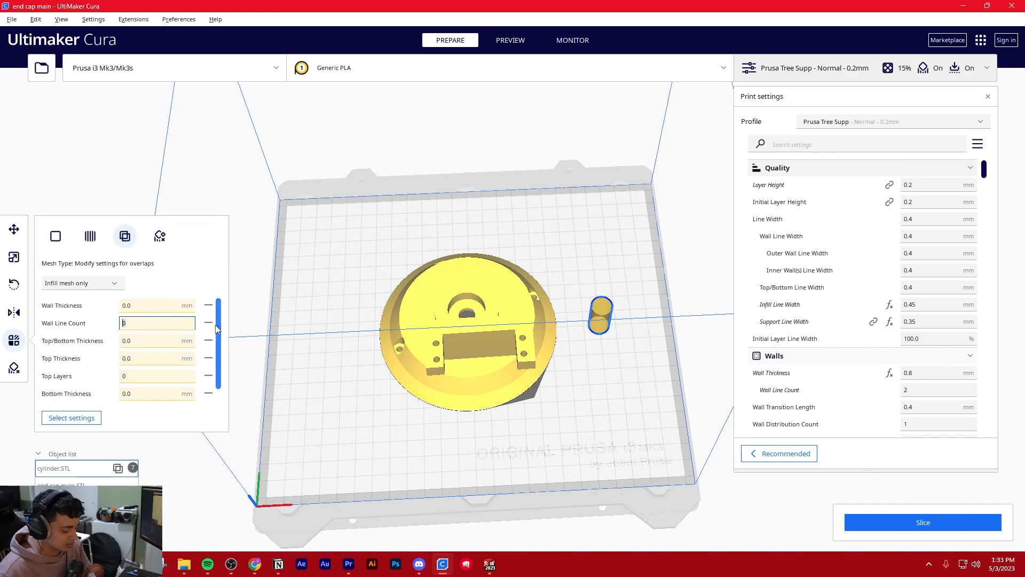
pyautogui.click(508, 221)
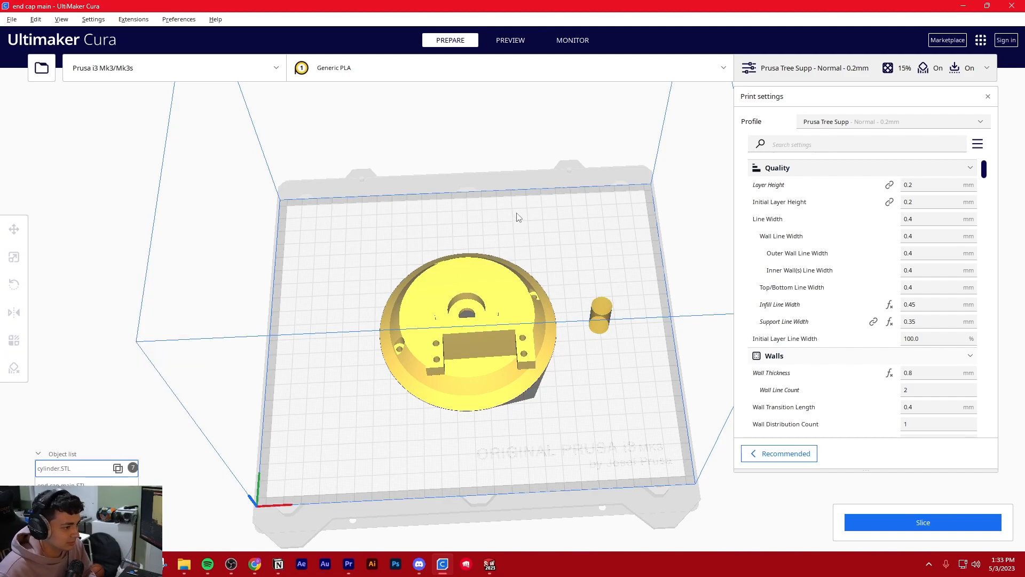
# Move the cylinder over the lower-left screw hole in the end cap's ring, at about X -44 mm and Y 14 mm.
pyautogui.moveTo(509, 221); pyautogui.dragTo(512, 286, button='right')
pyautogui.click(600, 293)
pyautogui.scroll(4, 600, 292)
pyautogui.press('t')
pyautogui.scroll(-2, 588, 292)
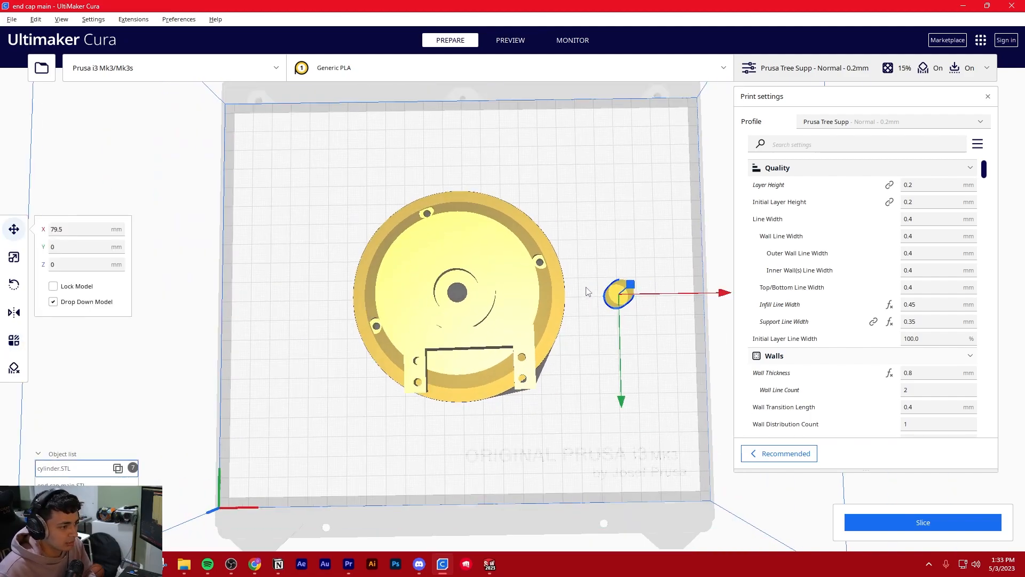
pyautogui.moveTo(544, 322); pyautogui.dragTo(517, 321, button='middle')
pyautogui.moveTo(517, 322); pyautogui.dragTo(517, 272, button='right')
pyautogui.moveTo(531, 315); pyautogui.dragTo(534, 366, button='right')
pyautogui.moveTo(700, 286); pyautogui.dragTo(456, 298)
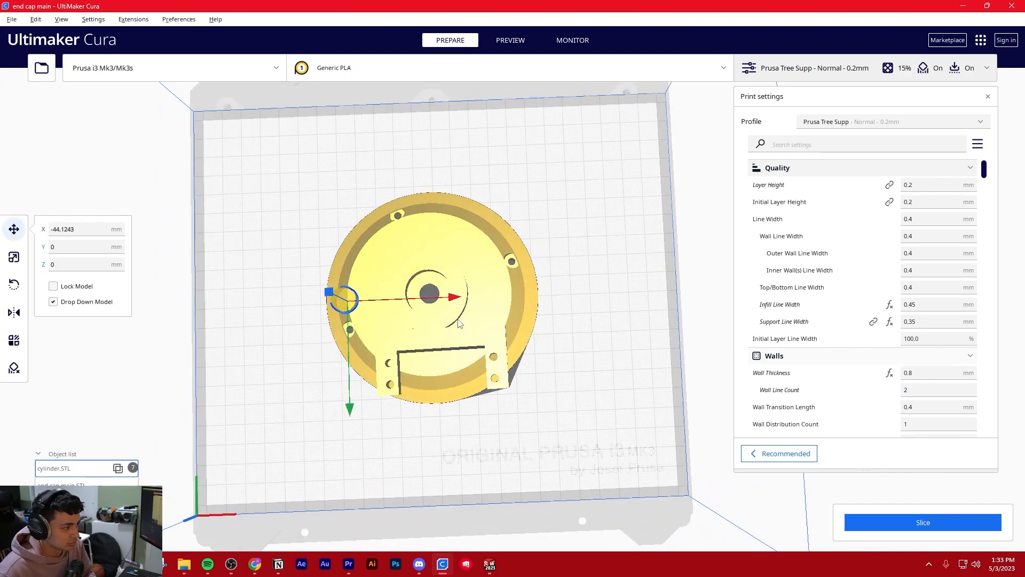
pyautogui.moveTo(350, 410); pyautogui.dragTo(343, 434)
pyautogui.moveTo(388, 375); pyautogui.dragTo(479, 367, button='middle')
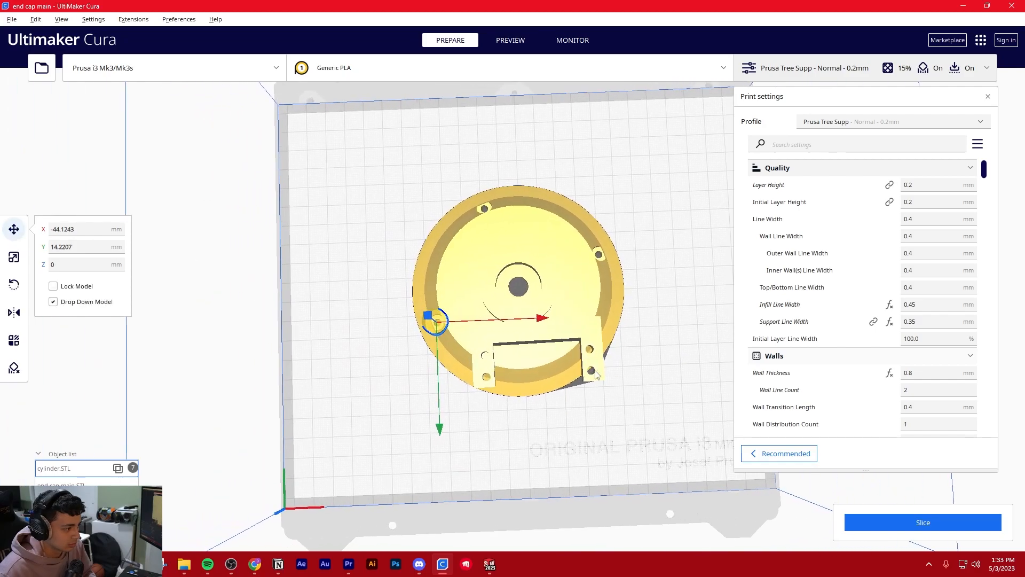
pyautogui.scroll(2, 479, 368)
pyautogui.moveTo(527, 326); pyautogui.dragTo(530, 329)
pyautogui.click(501, 450)
# Slice the end cap with the overlapping cylinder modifier and show the result in the layer preview.
pyautogui.moveTo(501, 450); pyautogui.dragTo(431, 380, button='right')
pyautogui.click(923, 522)
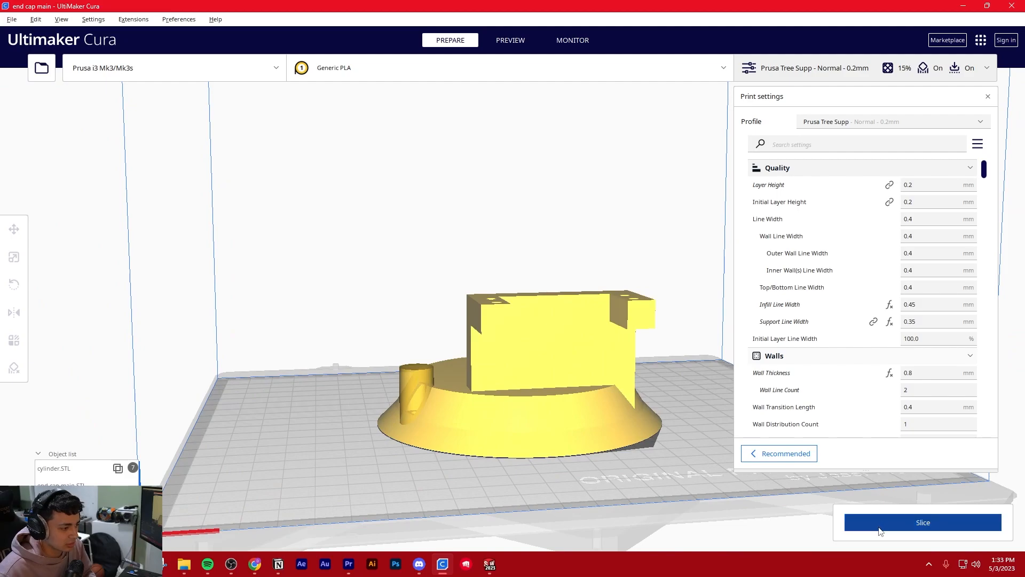
pyautogui.moveTo(474, 275); pyautogui.dragTo(457, 306, button='right')
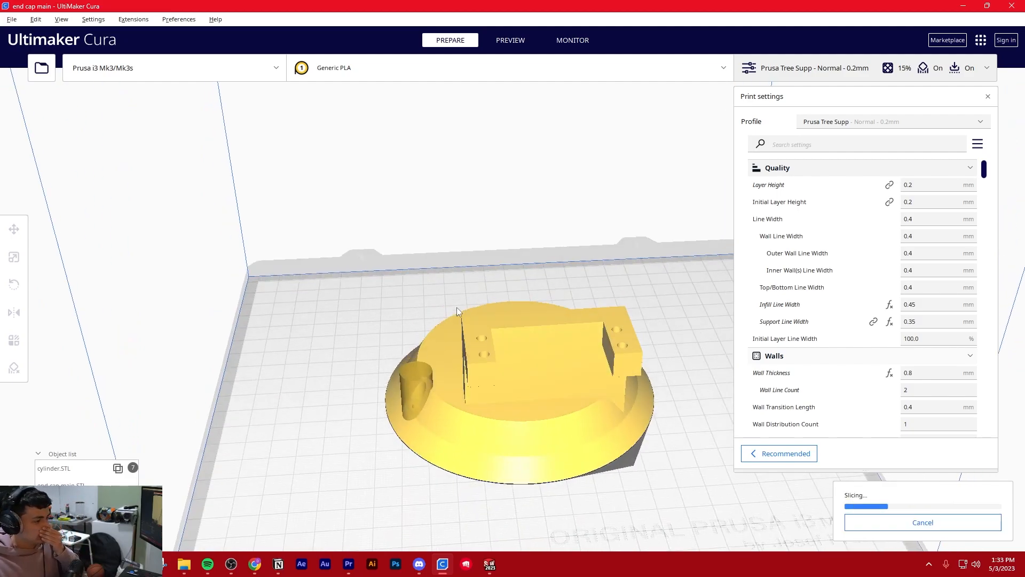
pyautogui.moveTo(447, 236); pyautogui.dragTo(424, 282, button='right')
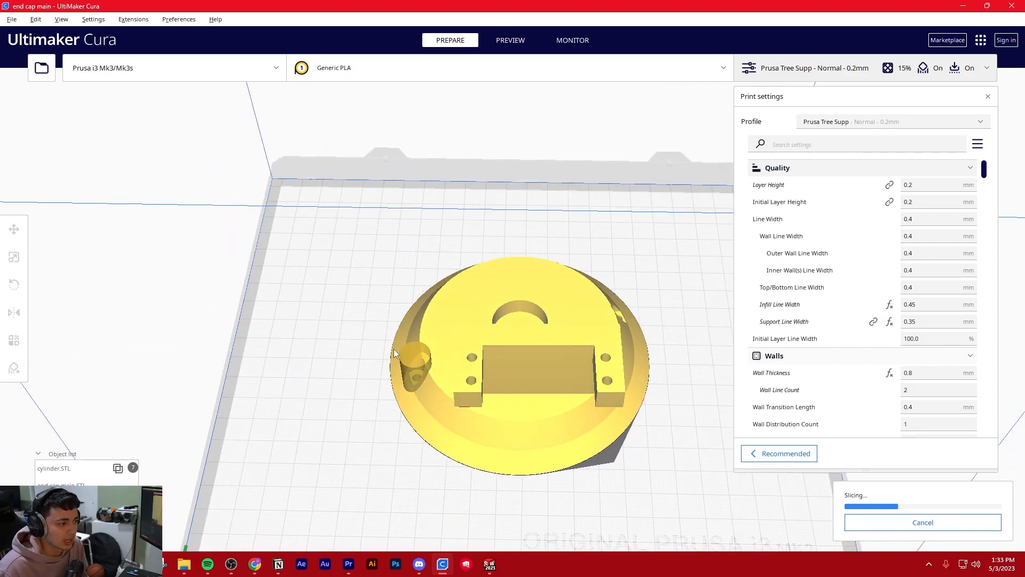
pyautogui.moveTo(393, 350); pyautogui.dragTo(406, 332, button='right')
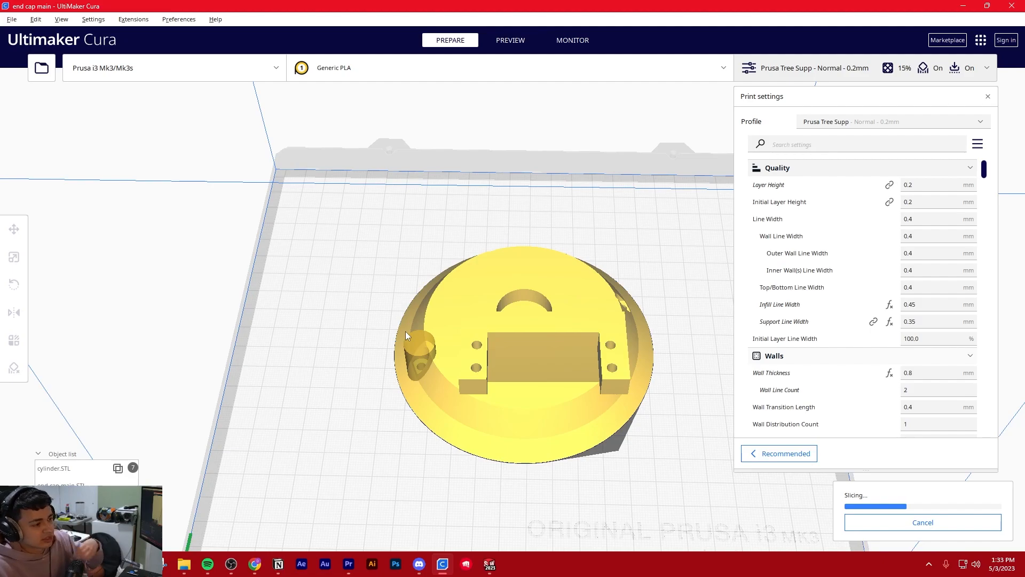
pyautogui.moveTo(426, 324); pyautogui.dragTo(458, 343, button='right')
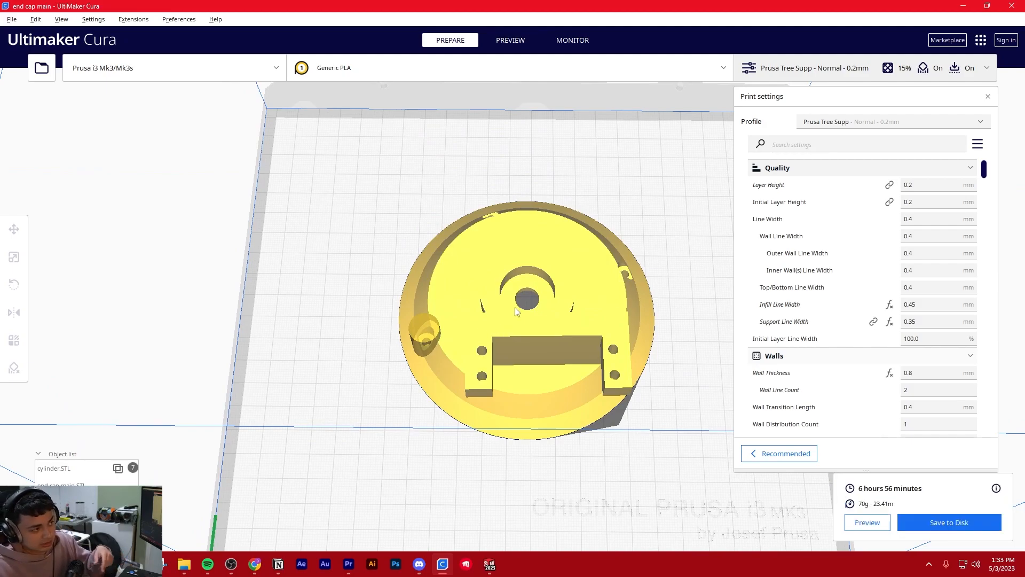
pyautogui.scroll(6, 469, 353)
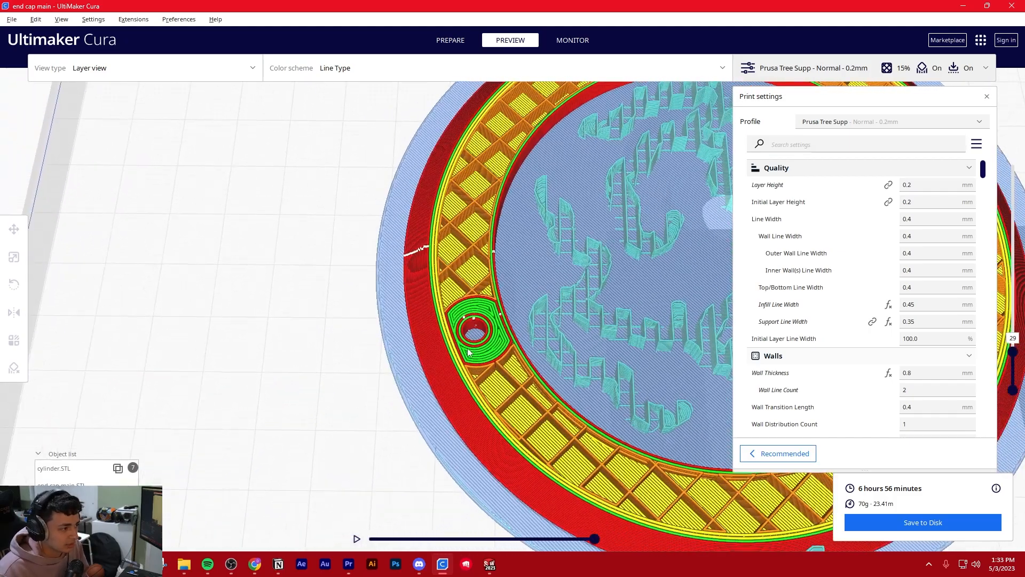
# Compare the walls around the screw hole under the cylinder modifier with those around the unmodified holes at layer 29.
pyautogui.scroll(2, 468, 352)
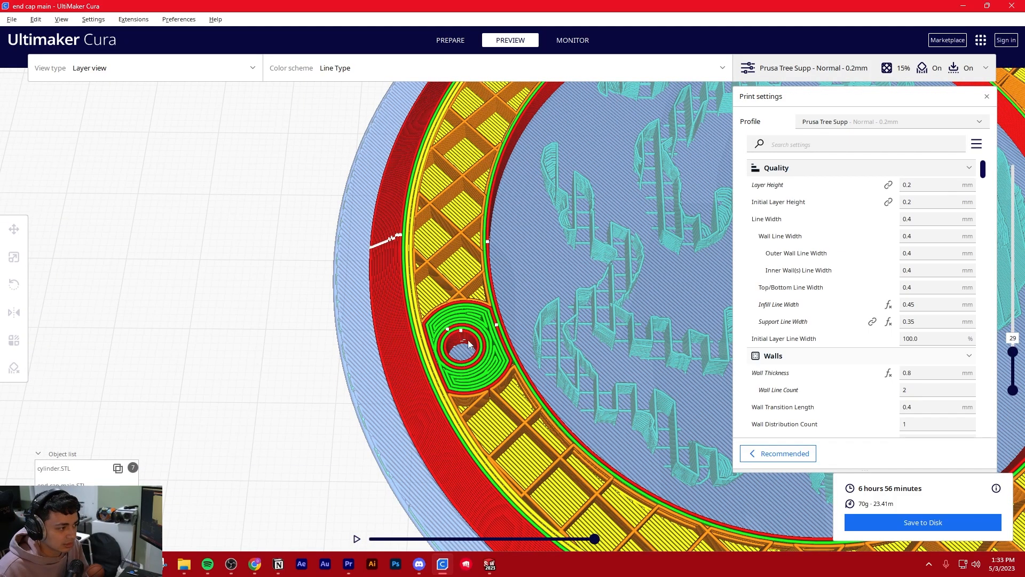
pyautogui.scroll(-3, 486, 339)
pyautogui.moveTo(572, 293); pyautogui.dragTo(523, 405, button='middle')
pyautogui.scroll(4, 506, 323)
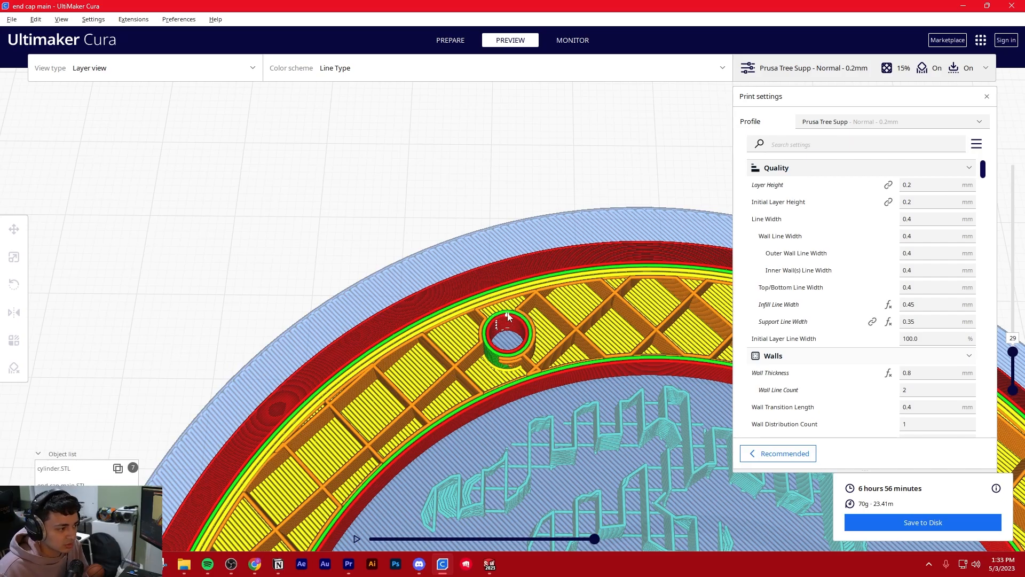
pyautogui.scroll(-8, 507, 316)
pyautogui.scroll(3, 470, 404)
pyautogui.scroll(-2, 451, 447)
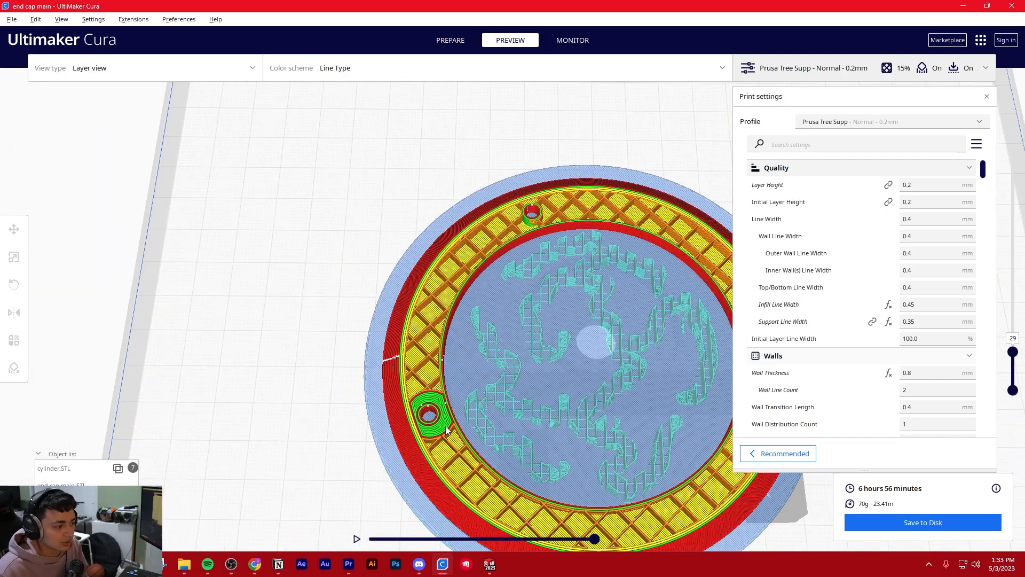
pyautogui.scroll(-3, 429, 405)
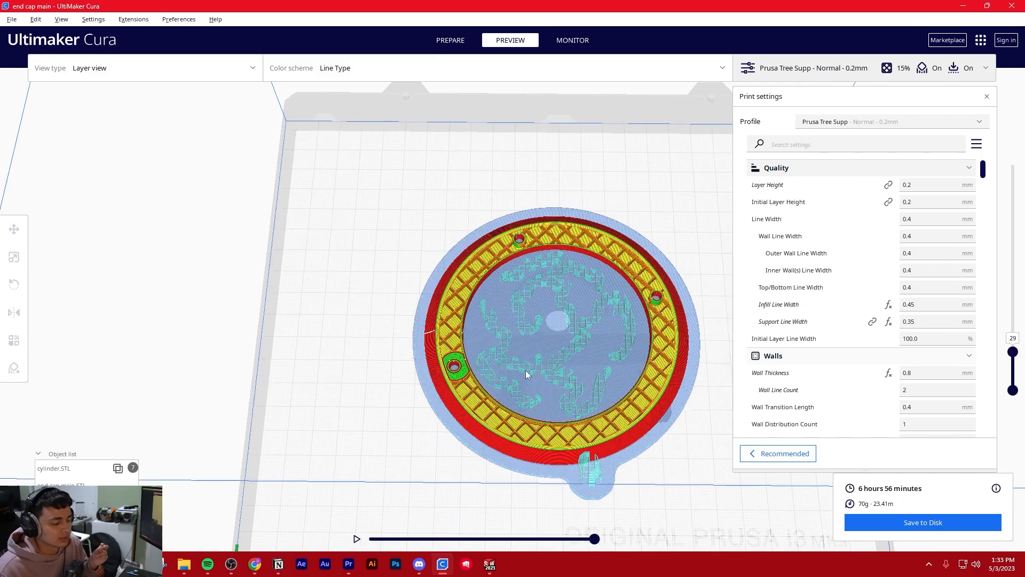
pyautogui.scroll(2, 507, 379)
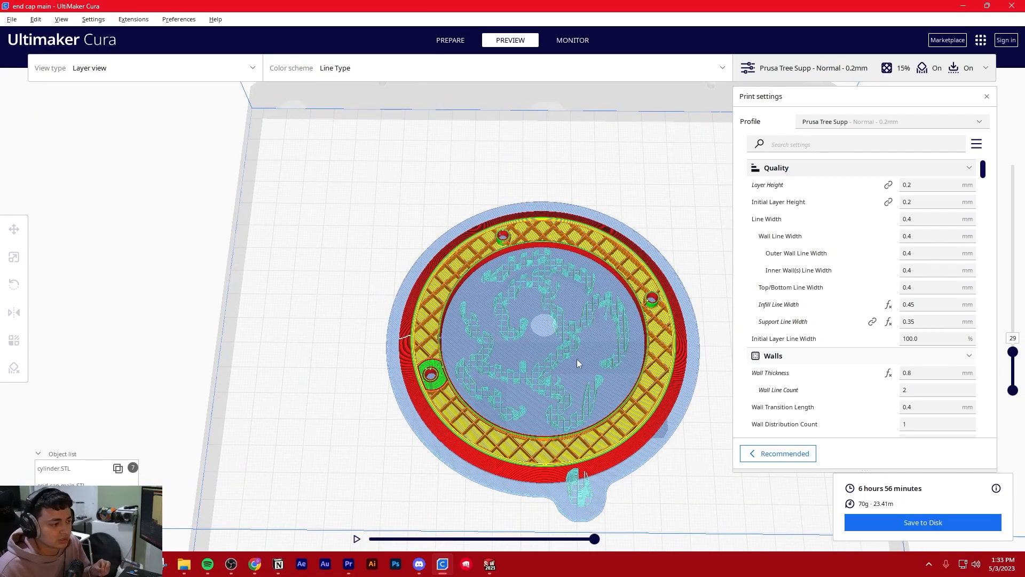
pyautogui.moveTo(579, 361); pyautogui.dragTo(553, 376, button='middle')
# Switch back to the Prepare stage and view the end cap's raised bracket from the front.
pyautogui.click(464, 44)
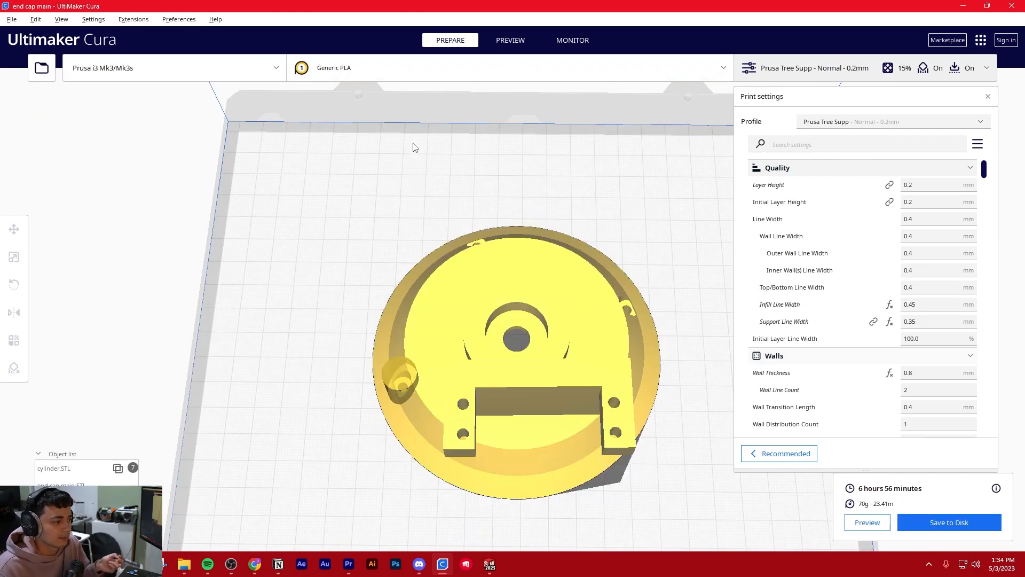
pyautogui.scroll(-4, 406, 231)
pyautogui.moveTo(405, 277); pyautogui.dragTo(419, 226, button='right')
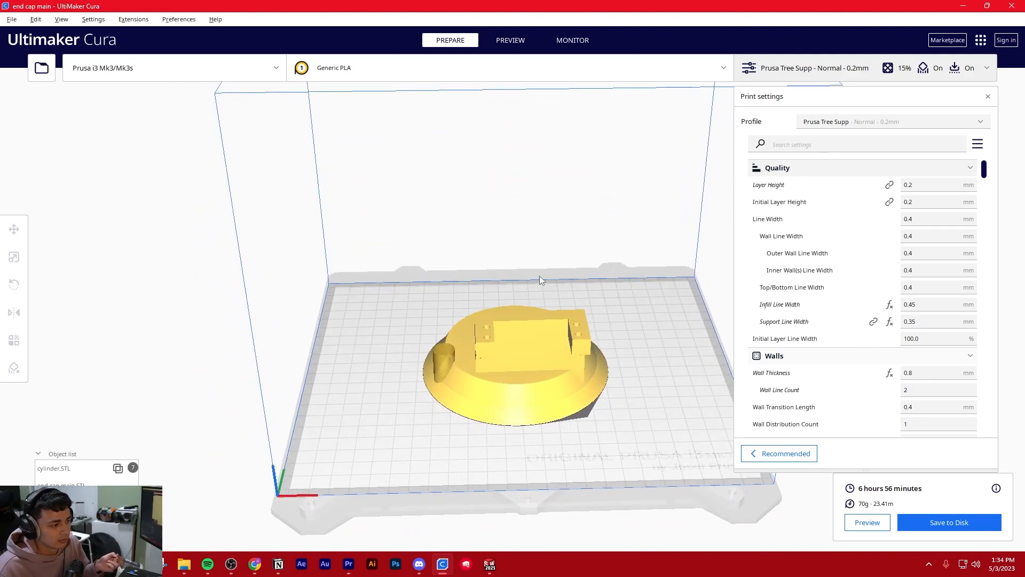
pyautogui.scroll(1, 540, 276)
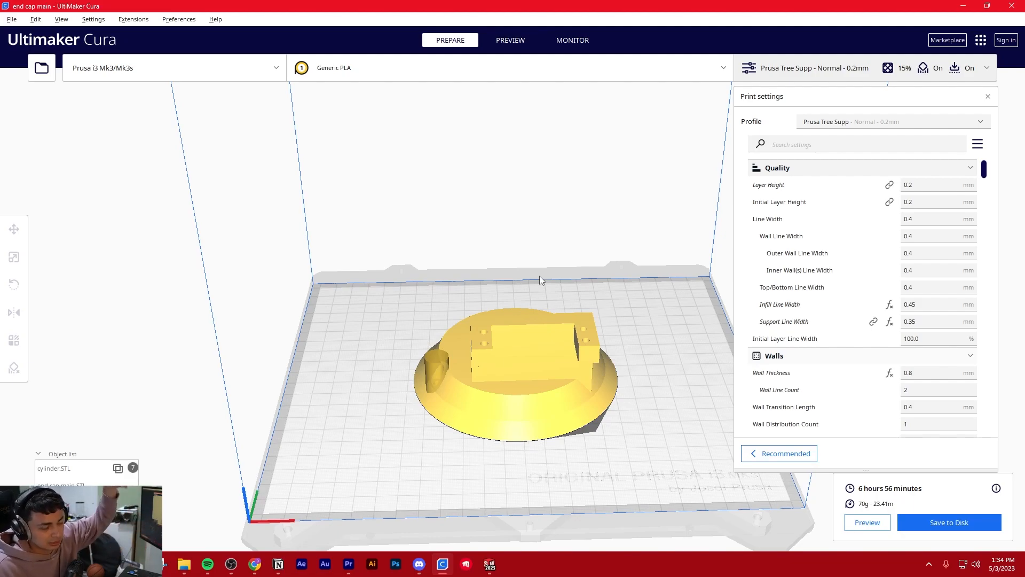
pyautogui.moveTo(539, 276)
pyautogui.mouseDown(button='right')
pyautogui.moveTo(539, 295)
pyautogui.moveTo(549, 278)
pyautogui.mouseUp(button='right')
pyautogui.scroll(3, 549, 278)
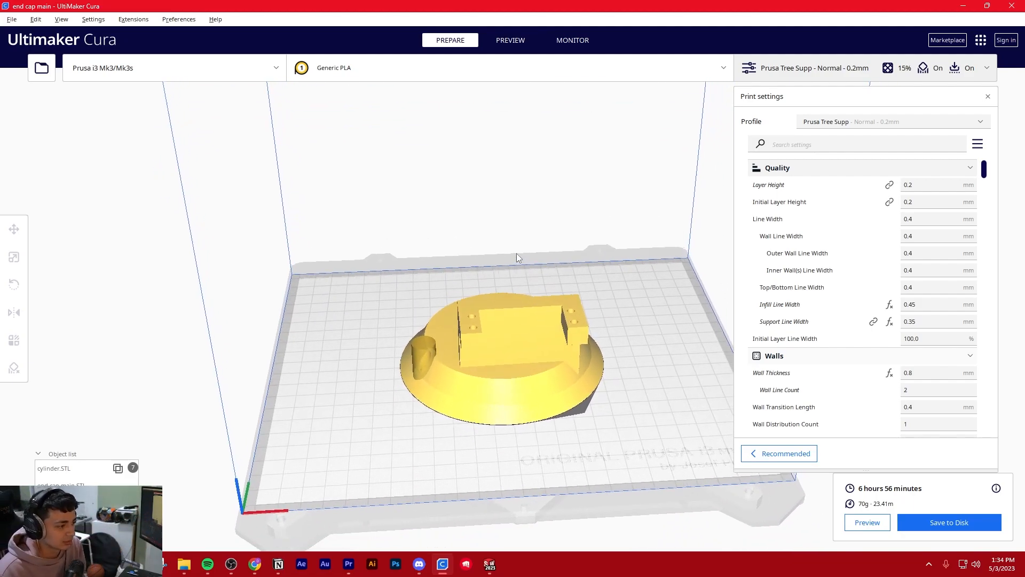
pyautogui.scroll(-3, 487, 277)
# Place a support blocker on the overhanging screw block of the end cap's bracket nearest the cylinder modifier.
pyautogui.click(454, 347)
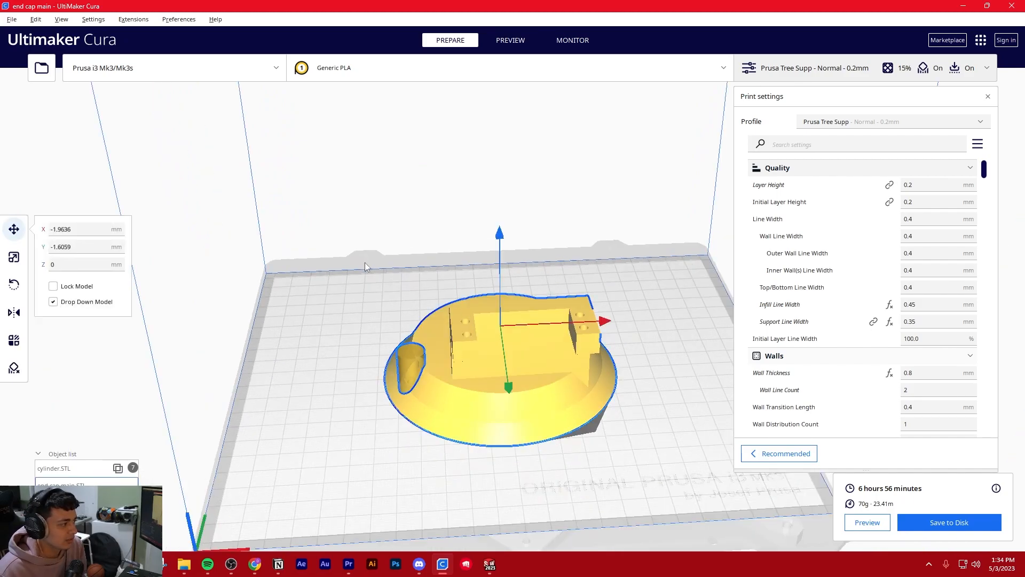
pyautogui.click(16, 371)
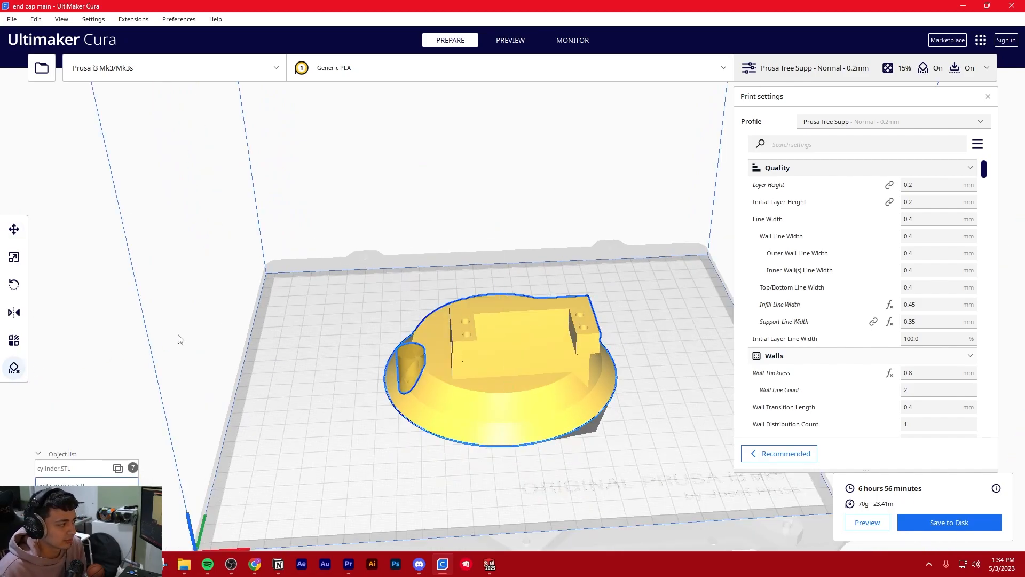
pyautogui.moveTo(316, 296); pyautogui.dragTo(446, 342, button='right')
pyautogui.scroll(3, 512, 379)
pyautogui.moveTo(457, 380)
pyautogui.mouseDown(button='right')
pyautogui.moveTo(436, 272)
pyautogui.moveTo(418, 293)
pyautogui.moveTo(423, 215)
pyautogui.moveTo(425, 315)
pyautogui.moveTo(394, 338)
pyautogui.mouseUp(button='right')
pyautogui.click(389, 338)
pyautogui.moveTo(320, 341)
pyautogui.mouseDown(button='right')
pyautogui.moveTo(524, 383)
pyautogui.moveTo(559, 365)
pyautogui.moveTo(392, 339)
pyautogui.moveTo(526, 390)
pyautogui.mouseUp(button='right')
pyautogui.click(347, 314)
pyautogui.click(404, 338)
# Scale the support blocker uniformly to about 278% and shift it slightly along X to enclose the screw block.
pyautogui.press('s')
pyautogui.moveTo(648, 385); pyautogui.dragTo(929, 377)
pyautogui.moveTo(477, 286)
pyautogui.mouseDown(button='right')
pyautogui.moveTo(267, 221)
pyautogui.moveTo(255, 238)
pyautogui.moveTo(305, 323)
pyautogui.mouseUp(button='right')
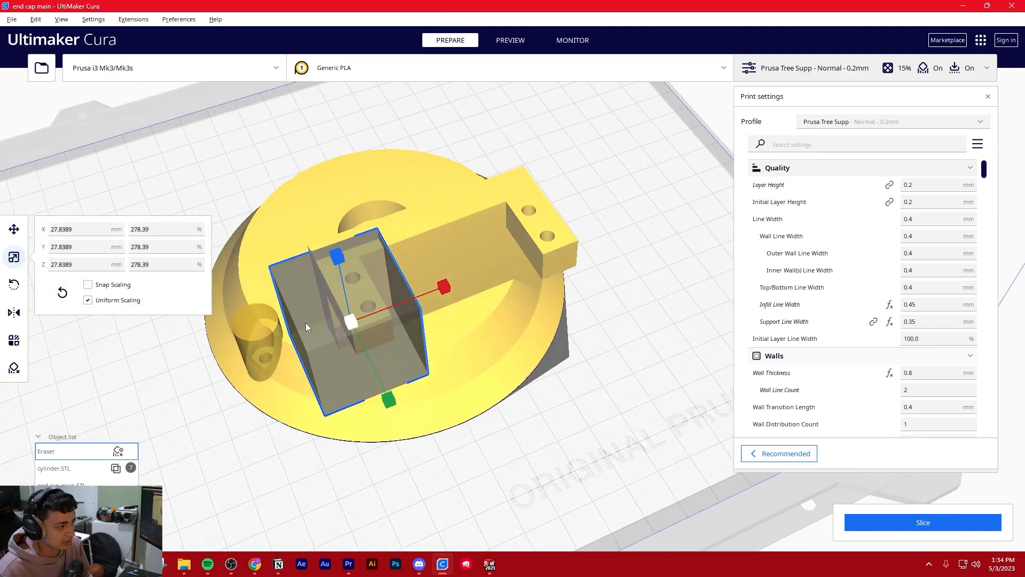
pyautogui.press('t')
pyautogui.moveTo(450, 286); pyautogui.dragTo(461, 282)
# Deselect the support blocker, slice the end cap, and examine the undersides of both overhanging screw blocks.
pyautogui.click(715, 400)
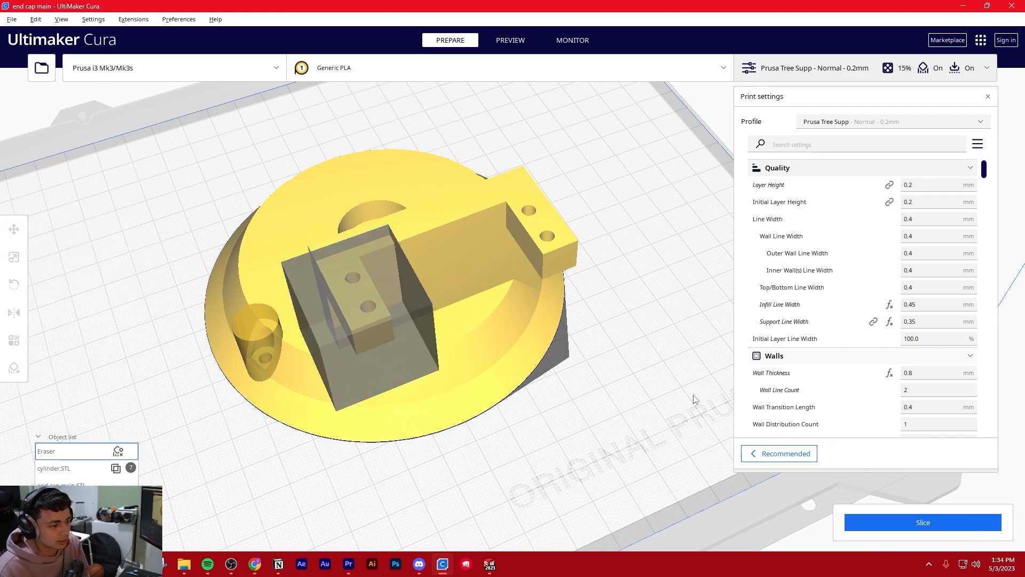
pyautogui.moveTo(537, 432); pyautogui.dragTo(458, 333, button='right')
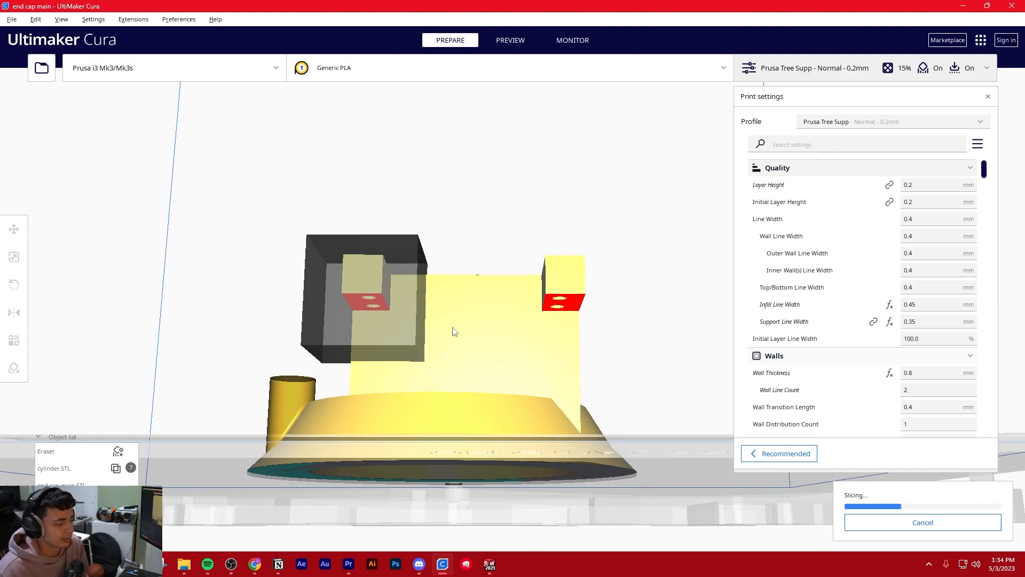
pyautogui.scroll(3, 453, 353)
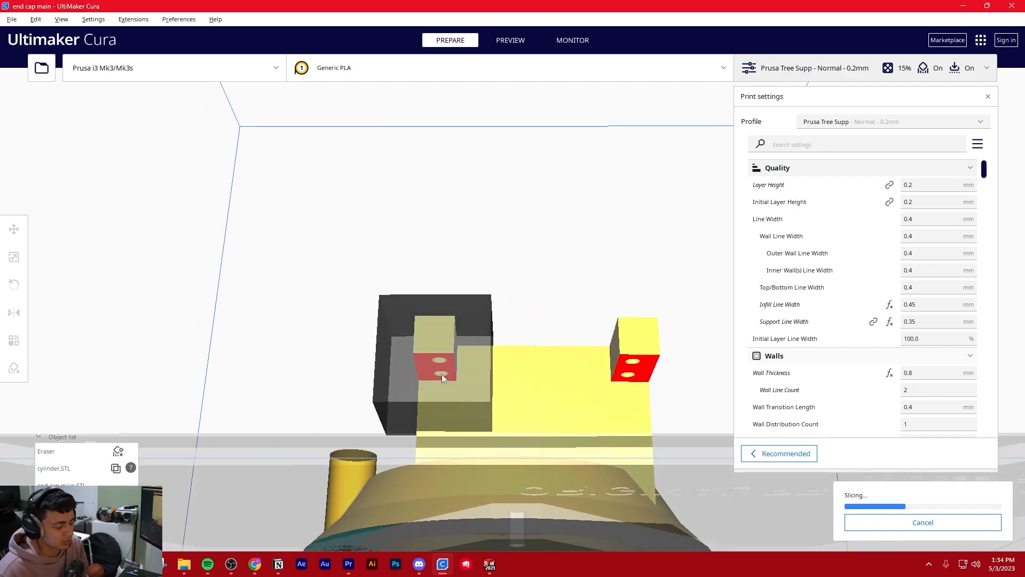
pyautogui.scroll(-3, 453, 379)
pyautogui.moveTo(473, 325); pyautogui.dragTo(461, 401, button='right')
pyautogui.scroll(3, 514, 294)
pyautogui.moveTo(449, 470); pyautogui.dragTo(459, 401, button='right')
pyautogui.scroll(-5, 524, 382)
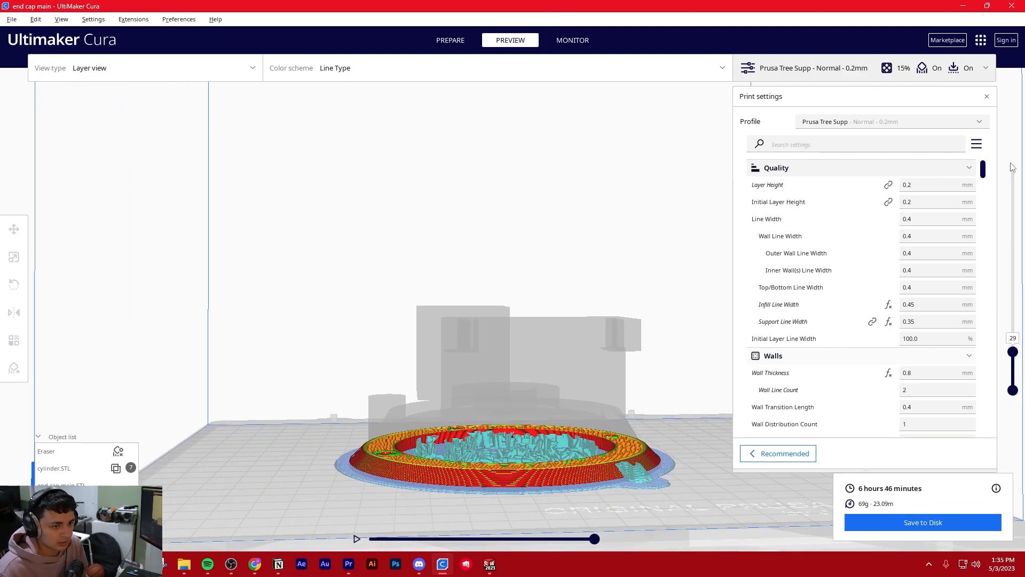
# Raise the layer preview to layer 264 and compare the supports under the blocked and unblocked screw blocks.
pyautogui.moveTo(1014, 351); pyautogui.dragTo(1012, 165)
pyautogui.scroll(5, 411, 427)
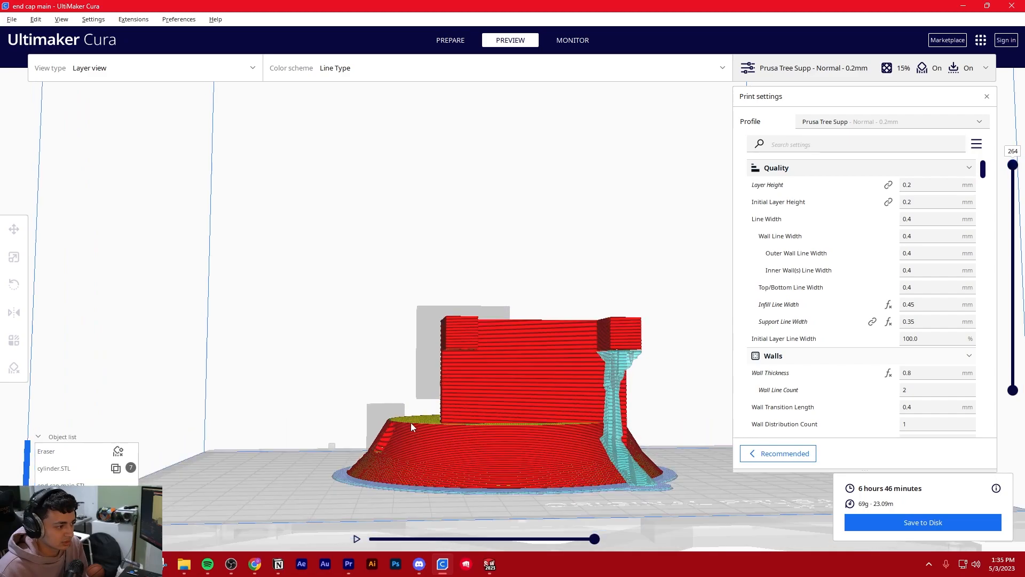
pyautogui.moveTo(412, 385); pyautogui.dragTo(606, 377, button='right')
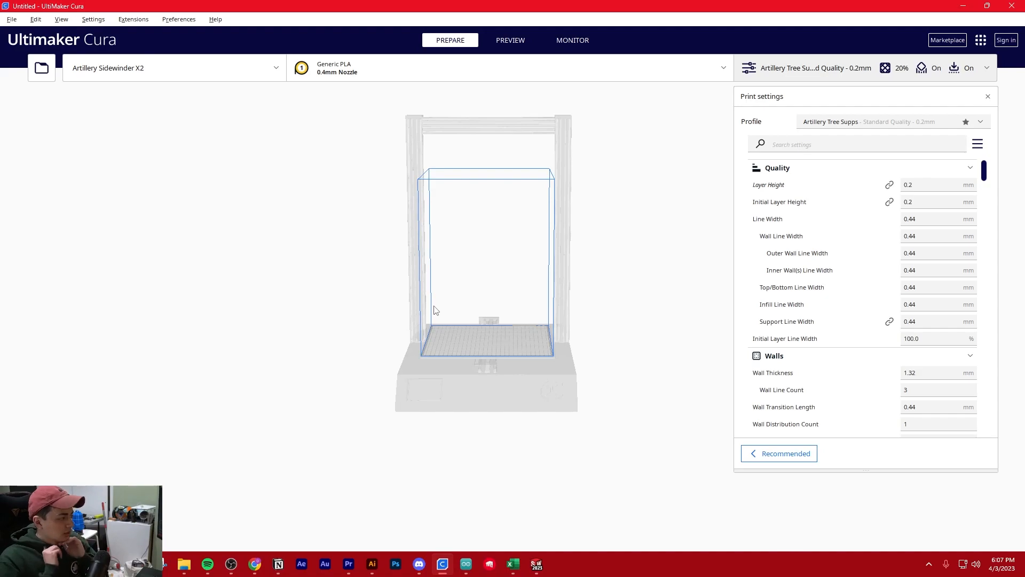
# Switch the active printer to Prusa i3 Mk3/Mk3s.
pyautogui.scroll(5, 555, 270)
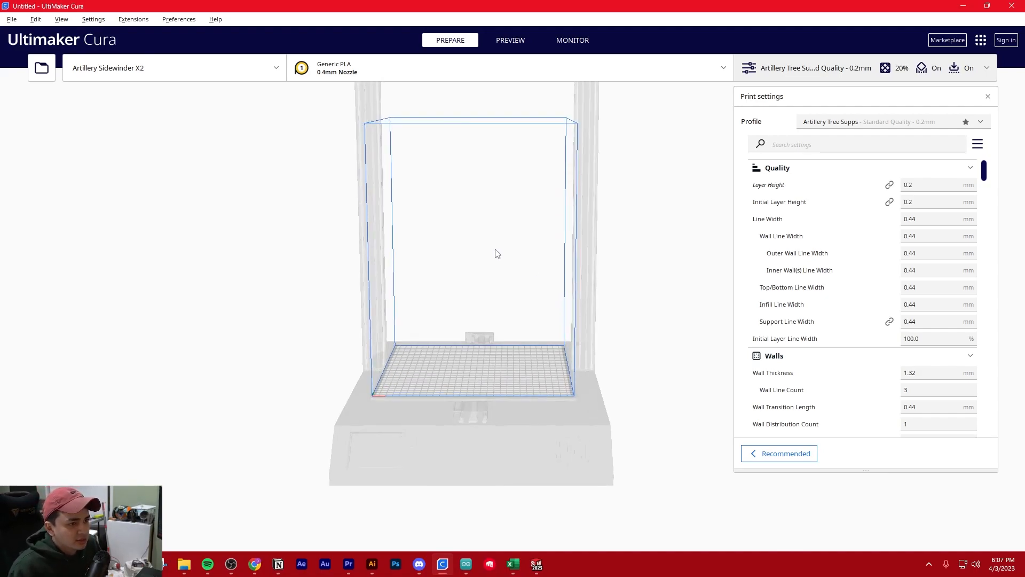
pyautogui.click(223, 76)
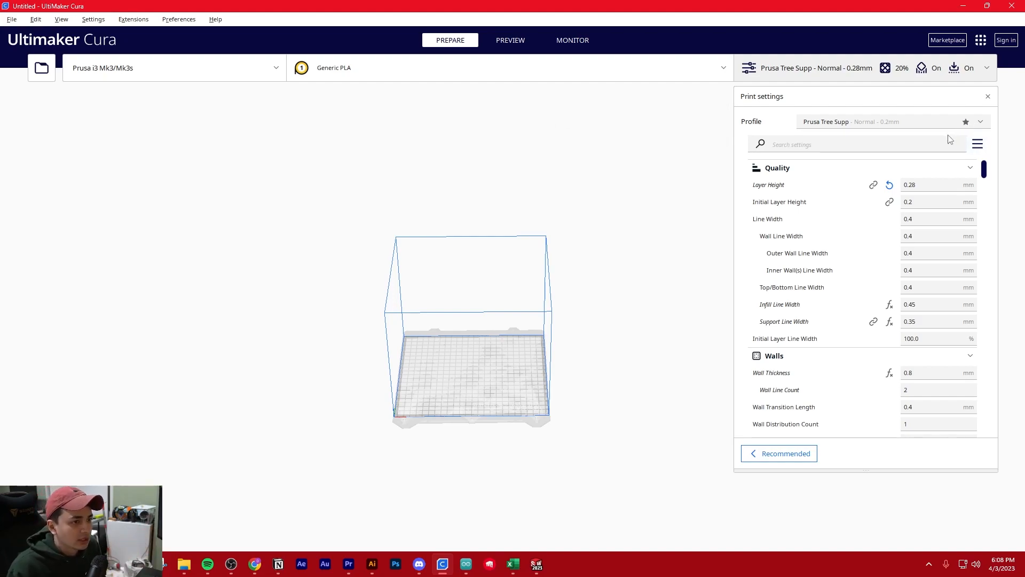
pyautogui.click(981, 123)
pyautogui.click(981, 125)
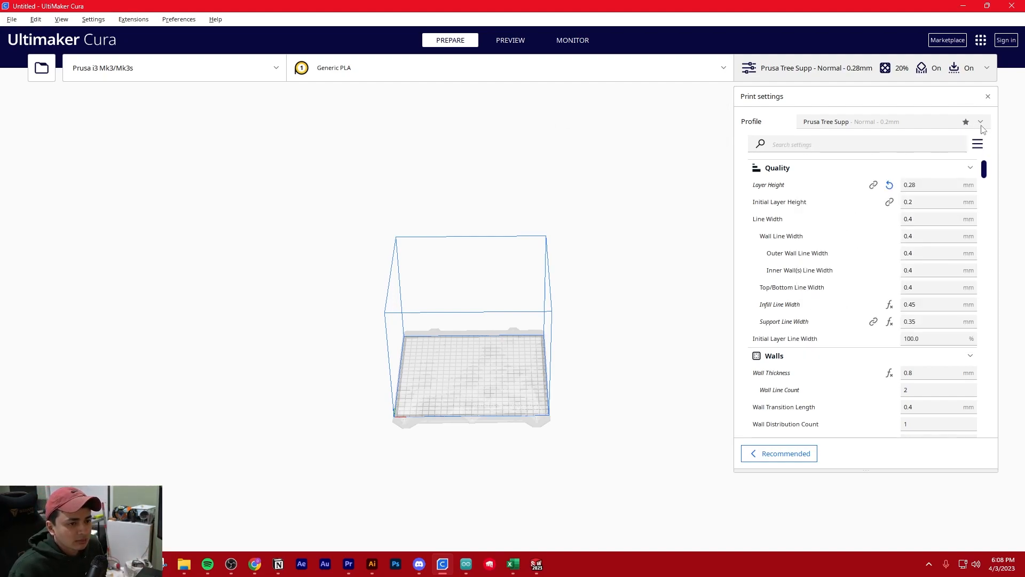
# Limit the visible print settings to the Basic set and set the layer height to 0.20 mm.
pyautogui.click(977, 144)
pyautogui.click(923, 184)
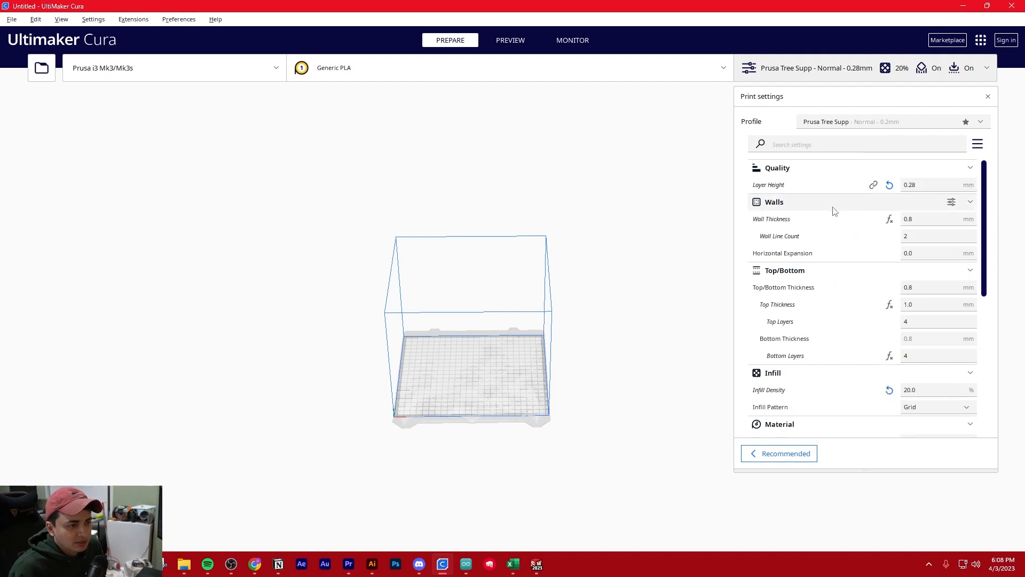
pyautogui.click(917, 184)
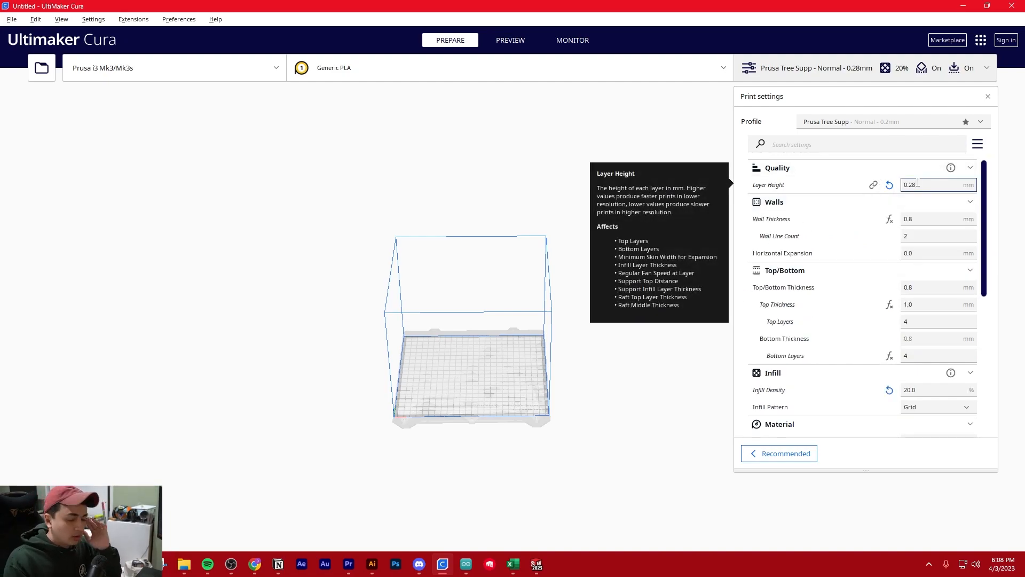
pyautogui.press('BackSpace')
pyautogui.write('0')
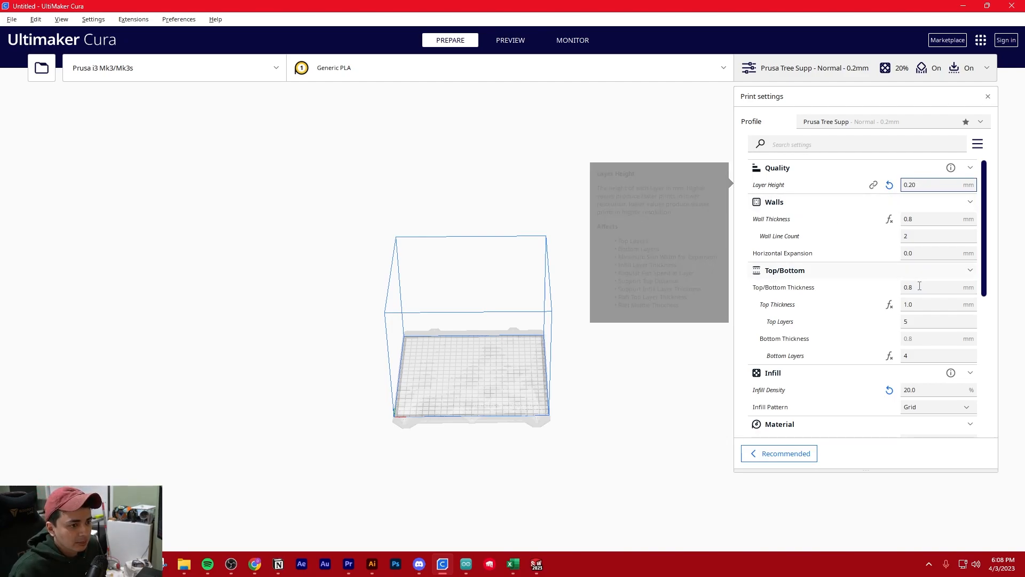
# Set the infill density to 15%.
pyautogui.click(929, 253)
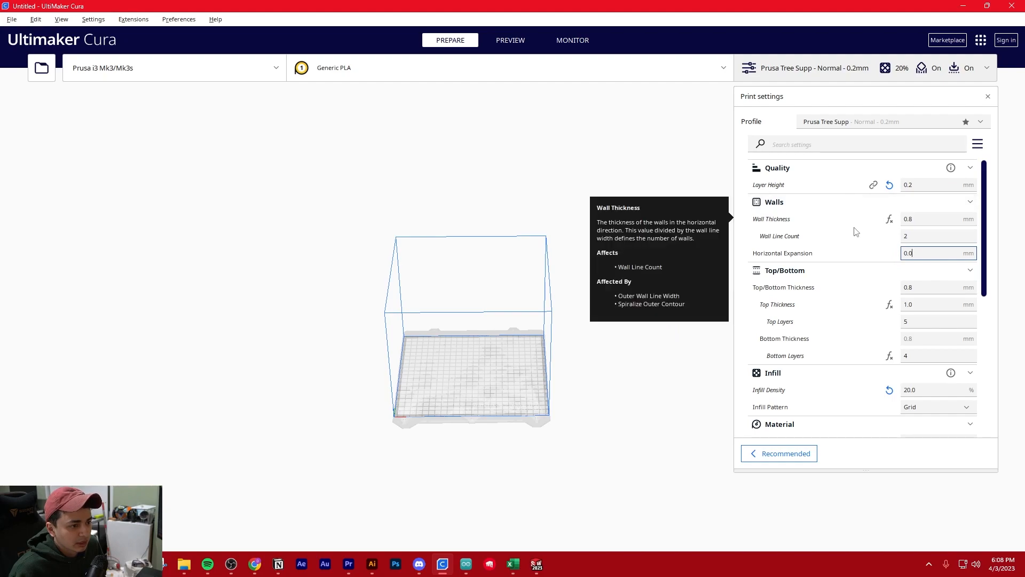
pyautogui.scroll(-4, 854, 230)
pyautogui.scroll(-3, 849, 230)
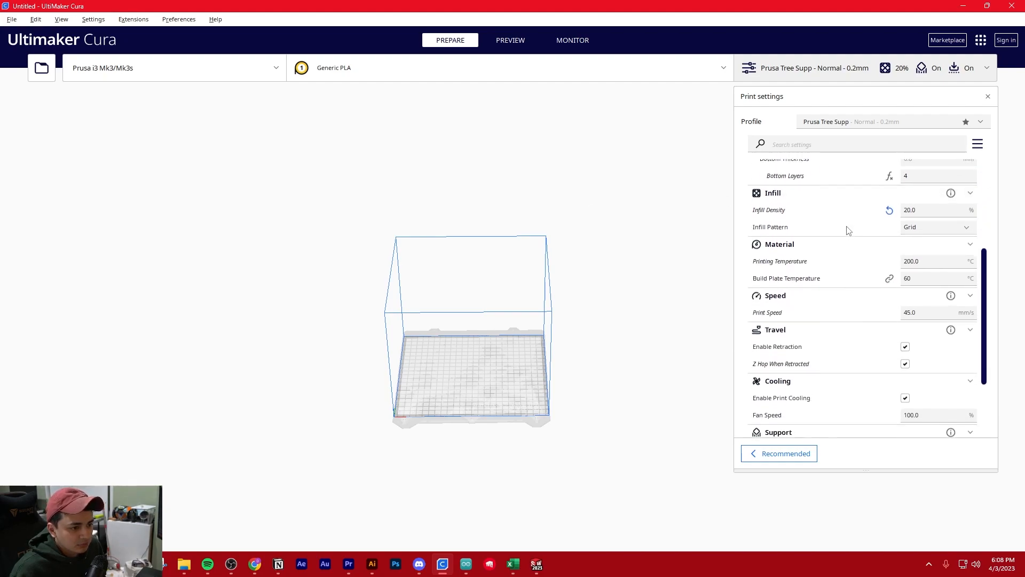
pyautogui.click(904, 207)
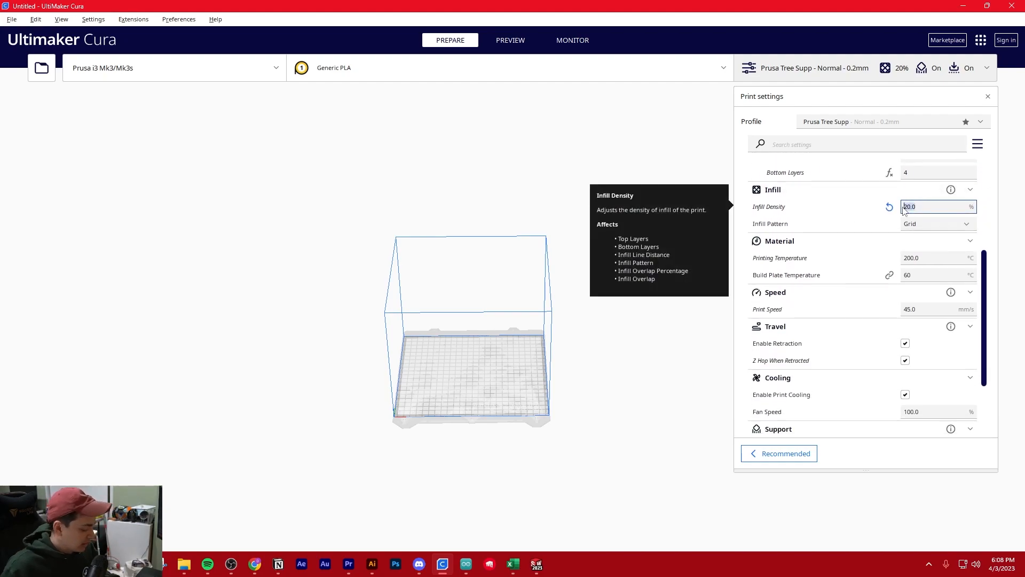
pyautogui.write('15')
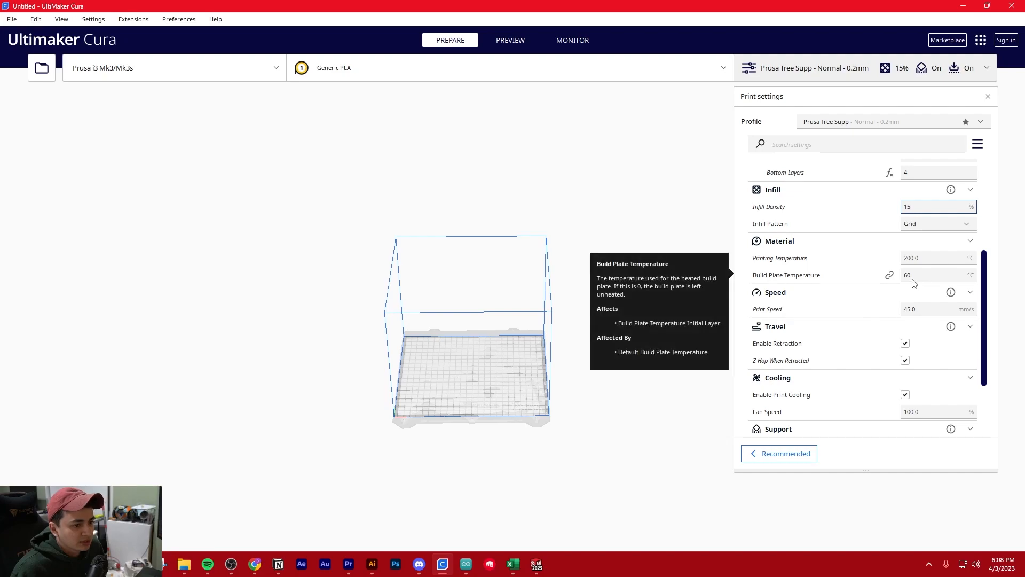
# Review the printing and build plate temperatures, followed by the speed, travel, cooling, support and adhesion settings.
pyautogui.click(919, 258)
pyautogui.hotkey('ctrl', 'a')
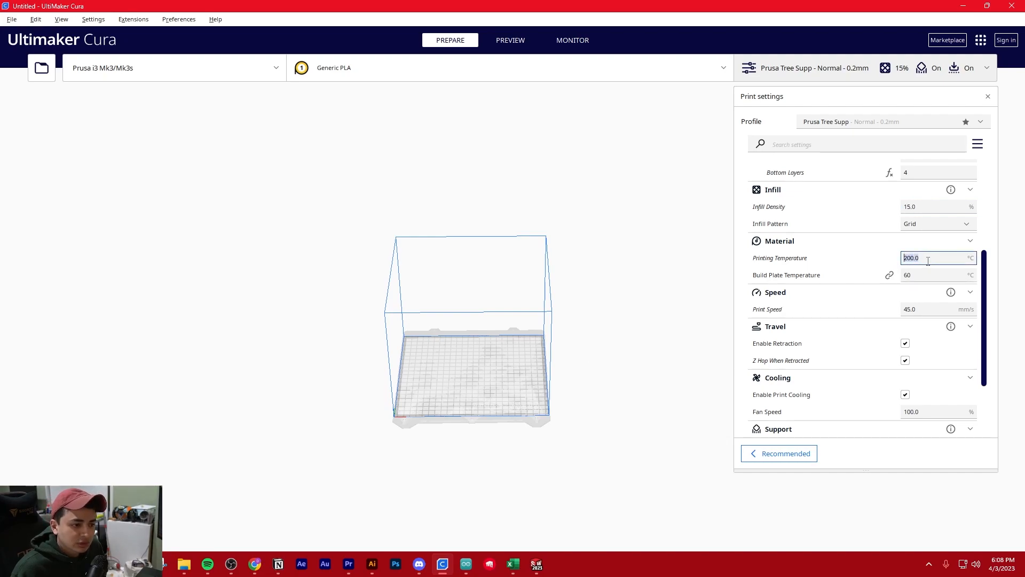
pyautogui.scroll(-1, 928, 258)
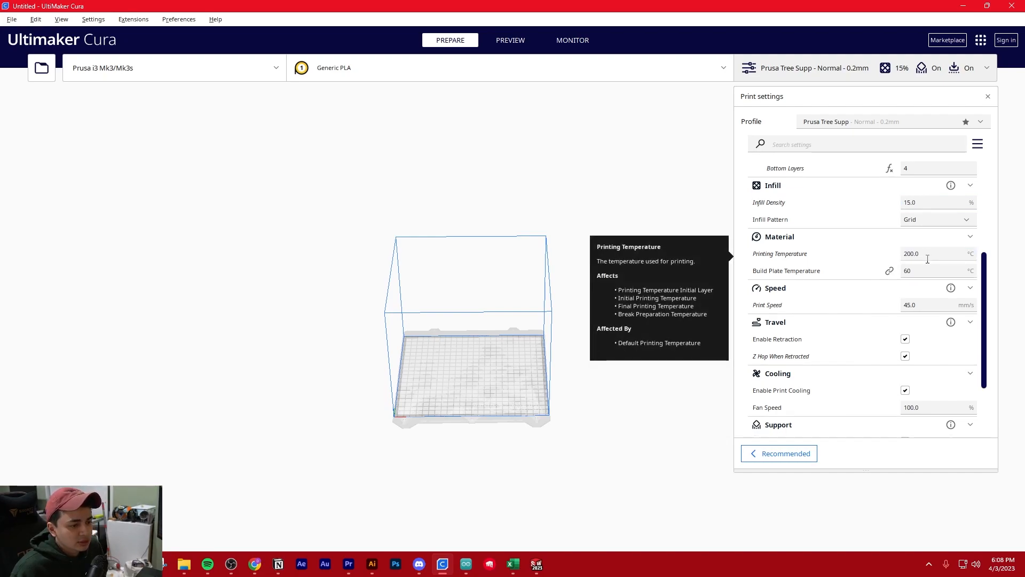
pyautogui.click(921, 273)
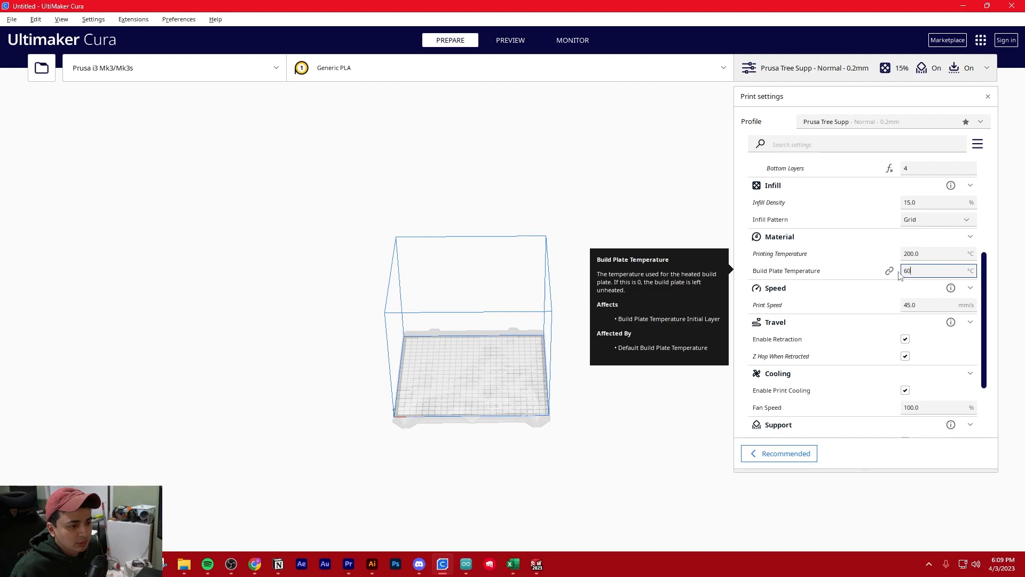
pyautogui.scroll(-3, 840, 288)
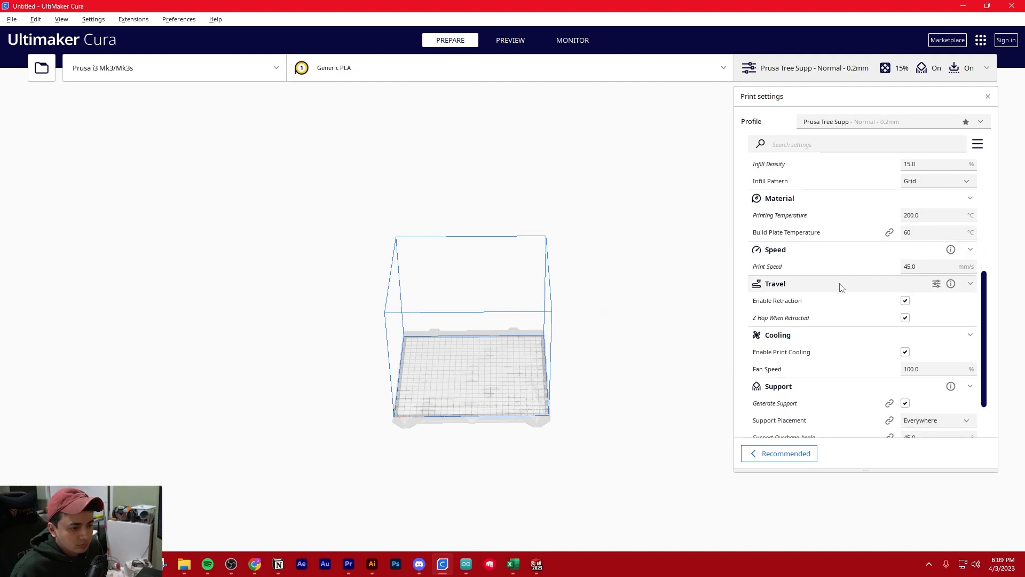
pyautogui.scroll(-4, 841, 285)
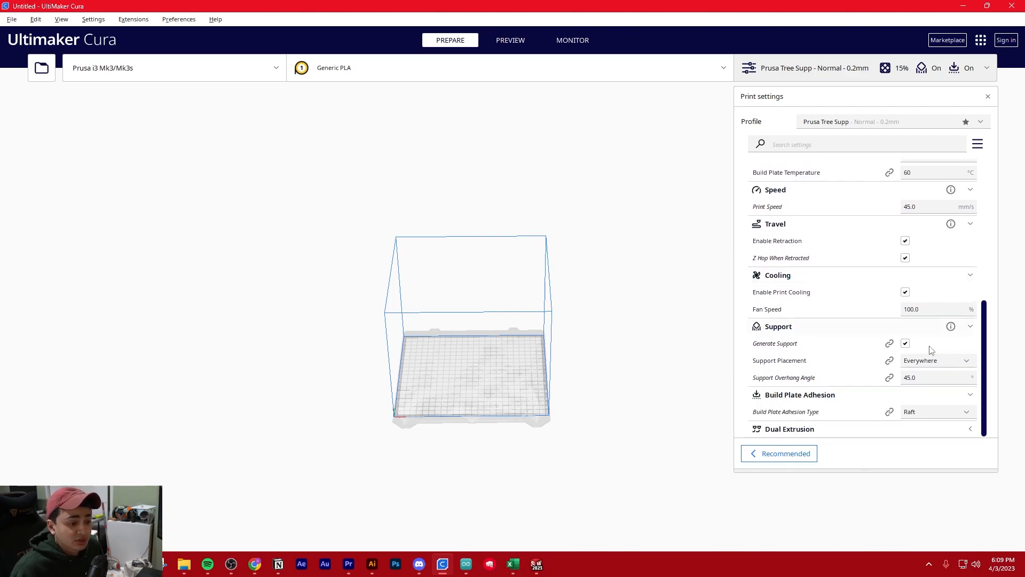
# Show the Advanced set of print settings and review its support and build plate adhesion options.
pyautogui.click(978, 145)
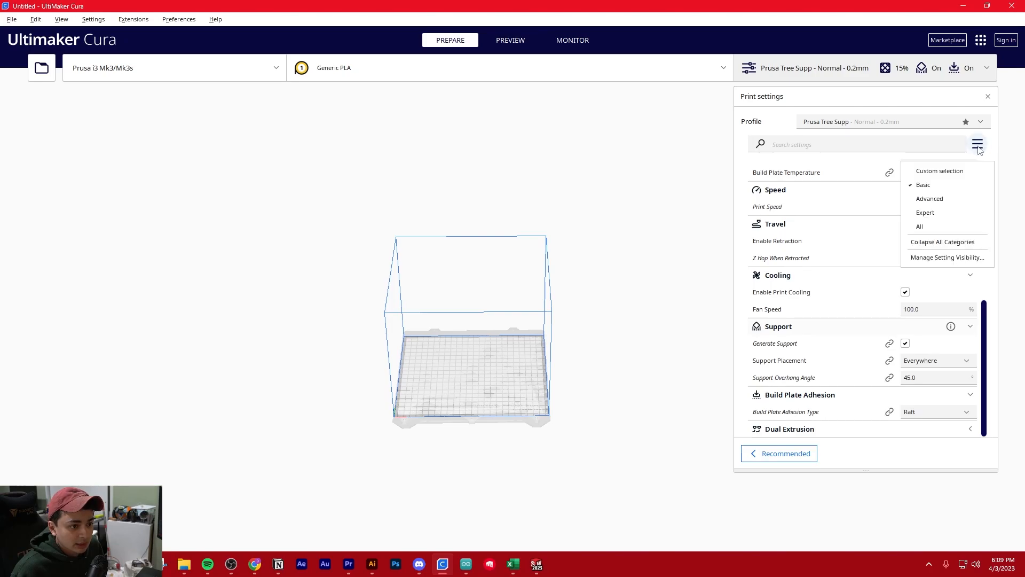
pyautogui.click(947, 199)
pyautogui.moveTo(984, 299); pyautogui.dragTo(960, 409)
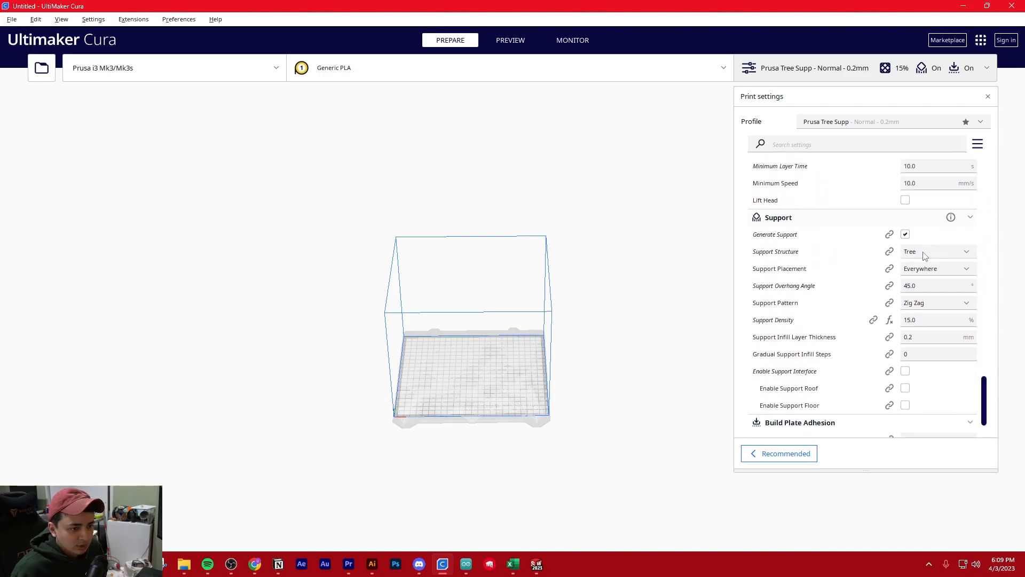
pyautogui.scroll(-2, 833, 316)
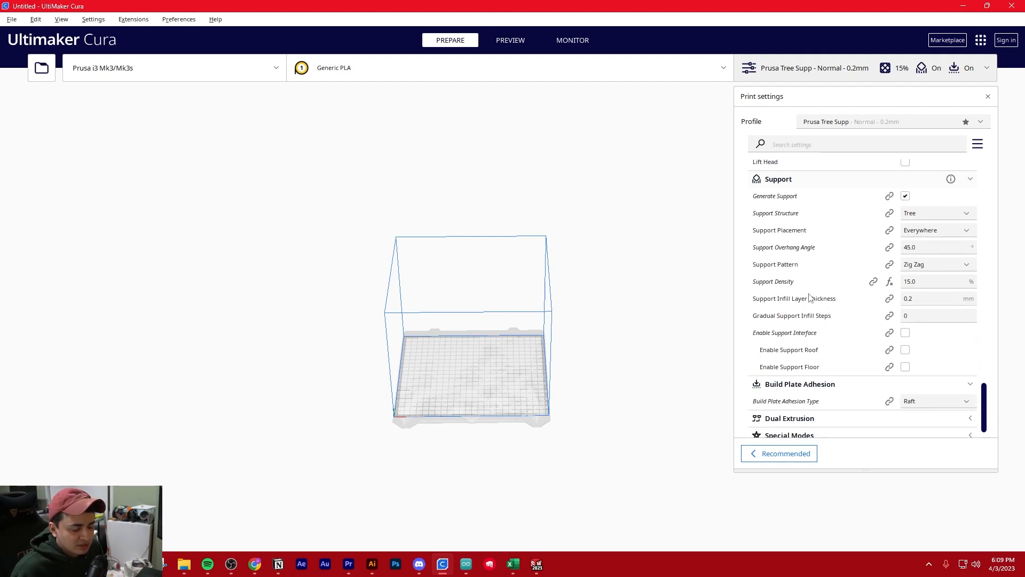
pyautogui.scroll(-1, 811, 298)
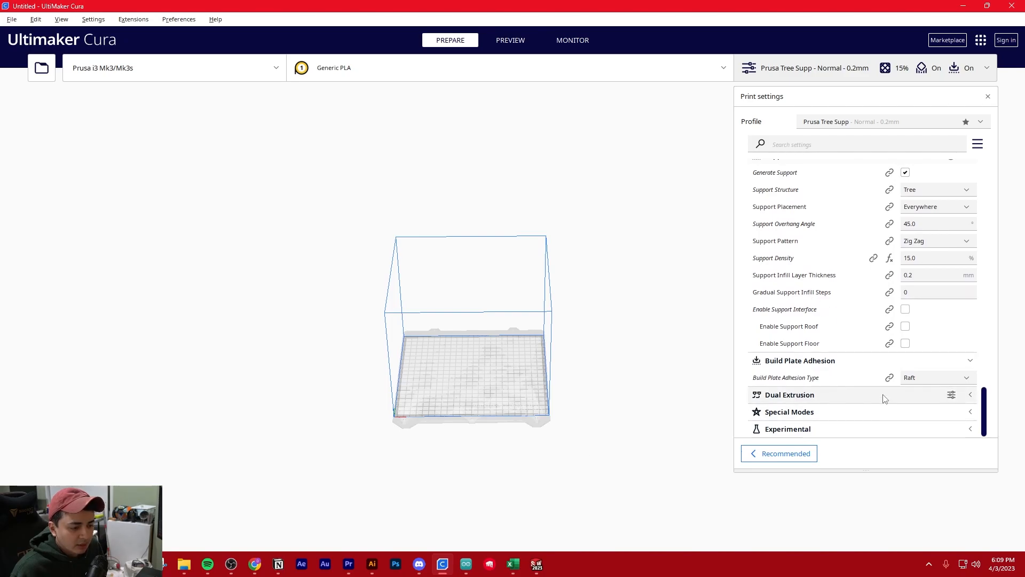
pyautogui.moveTo(820, 388)
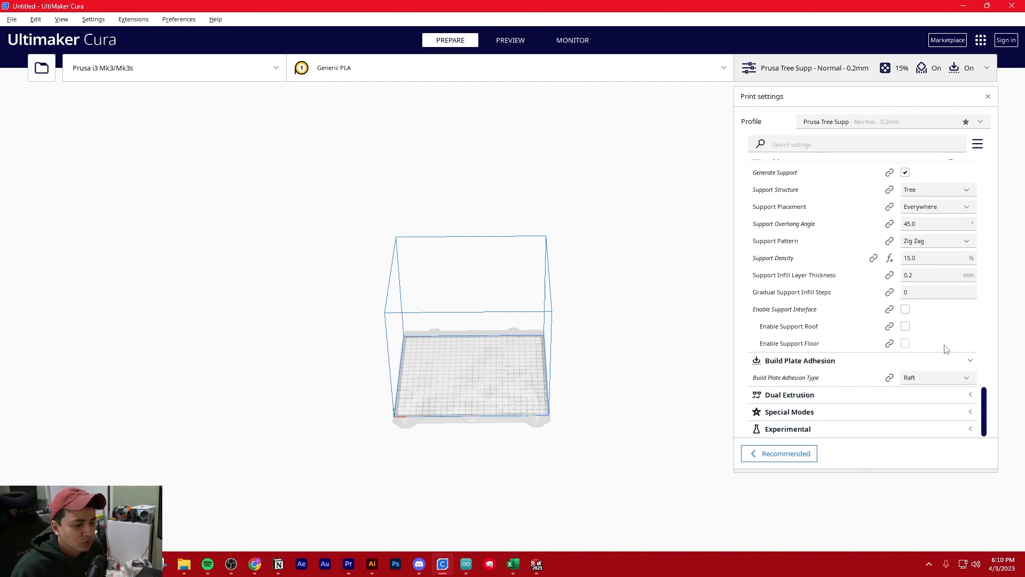
# Extend the visible print settings beyond the Advanced set and bring up the detailed raft options under Build Plate Adhesion.
pyautogui.click(979, 123)
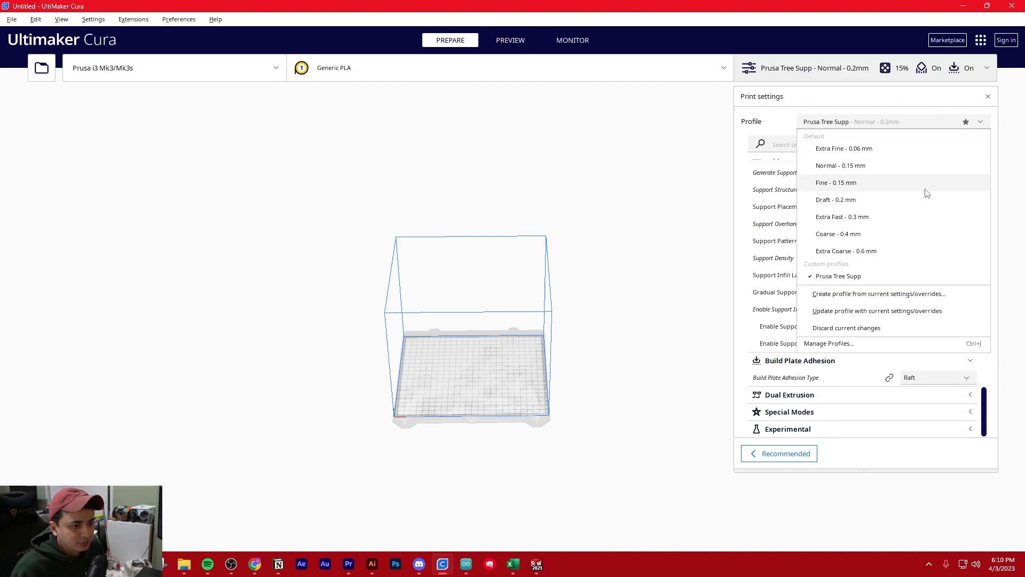
pyautogui.click(977, 127)
pyautogui.click(981, 147)
pyautogui.click(993, 251)
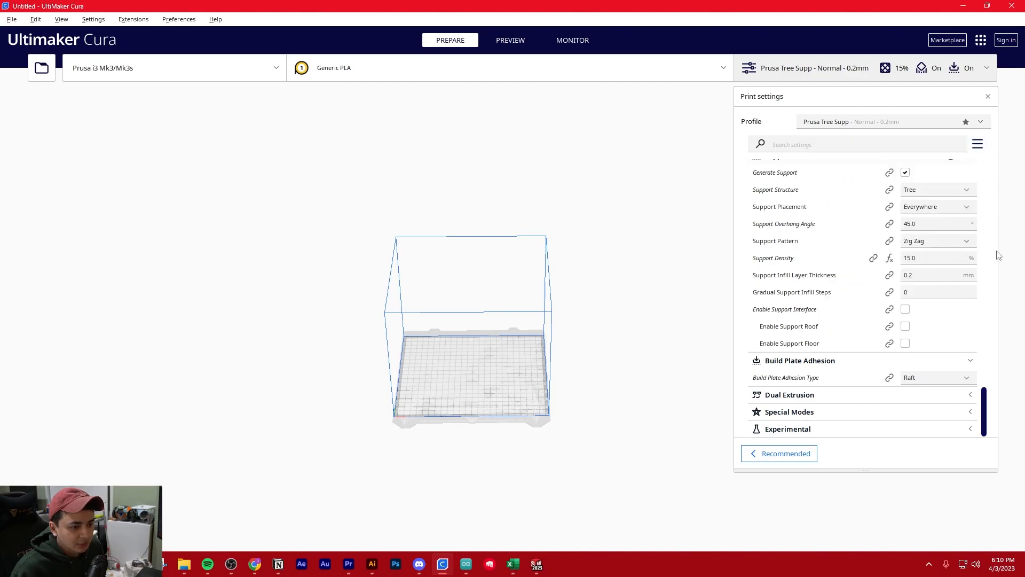
pyautogui.scroll(10, 988, 347)
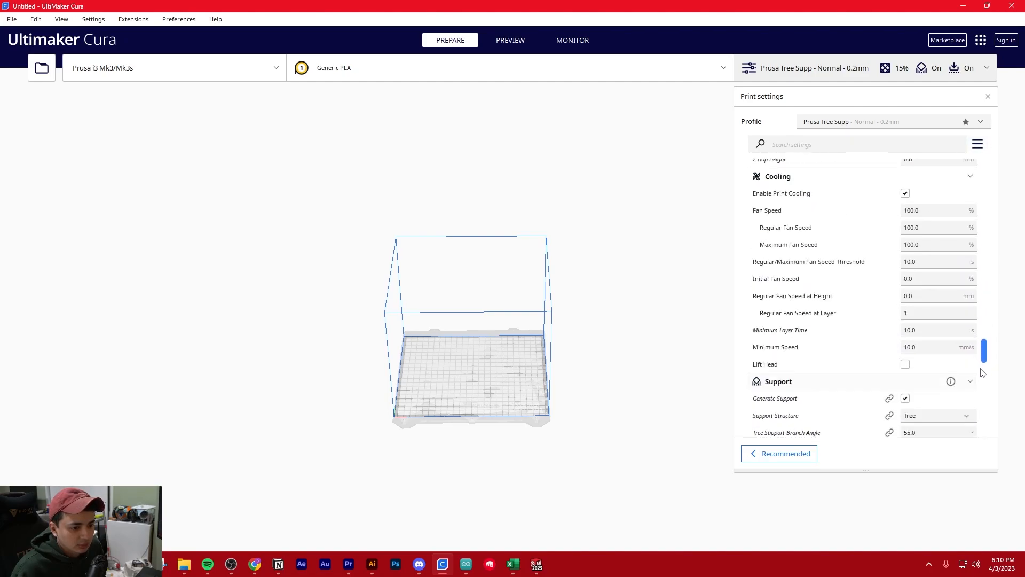
pyautogui.scroll(-15, 982, 368)
pyautogui.scroll(10, 979, 478)
pyautogui.scroll(-10, 979, 416)
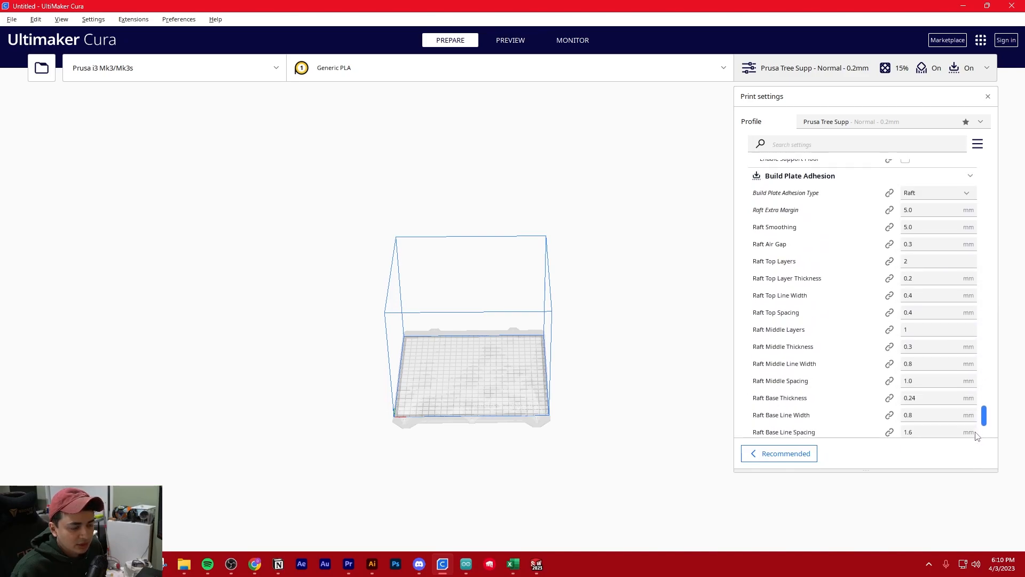
# Review the raft parameters, including the extra margin, air gap and top layer thickness.
pyautogui.moveTo(921, 210)
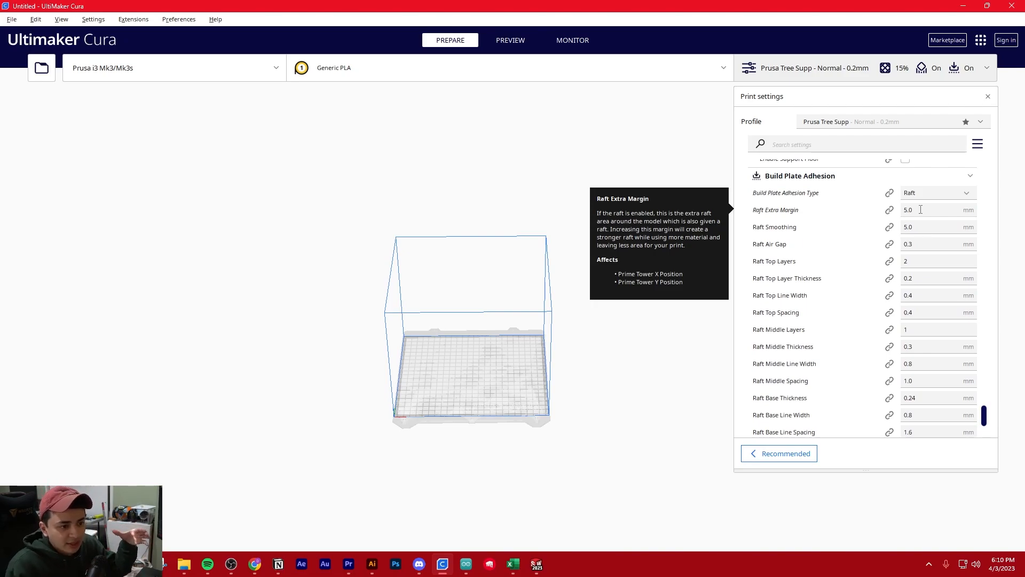
pyautogui.moveTo(921, 246)
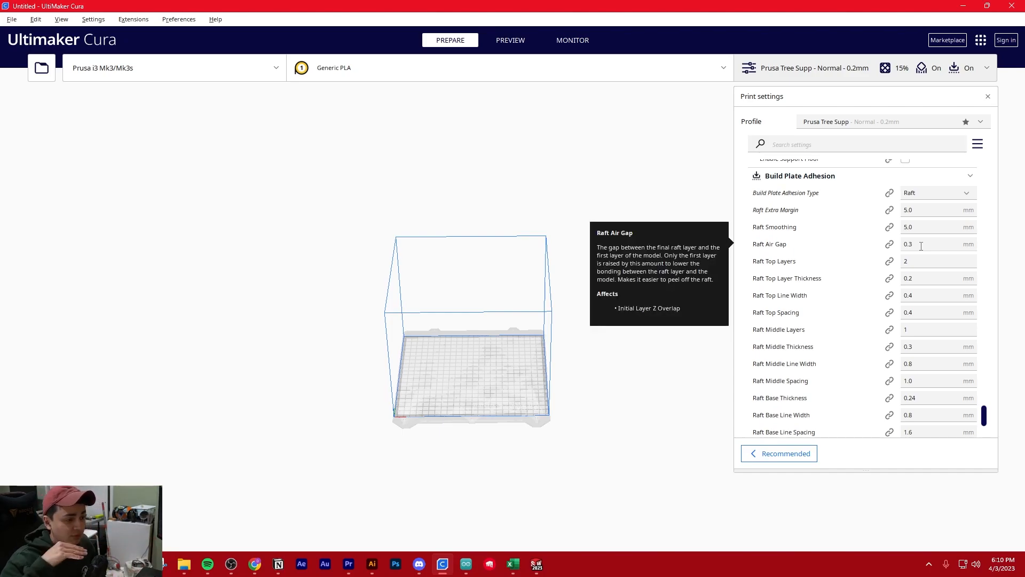
pyautogui.click(923, 245)
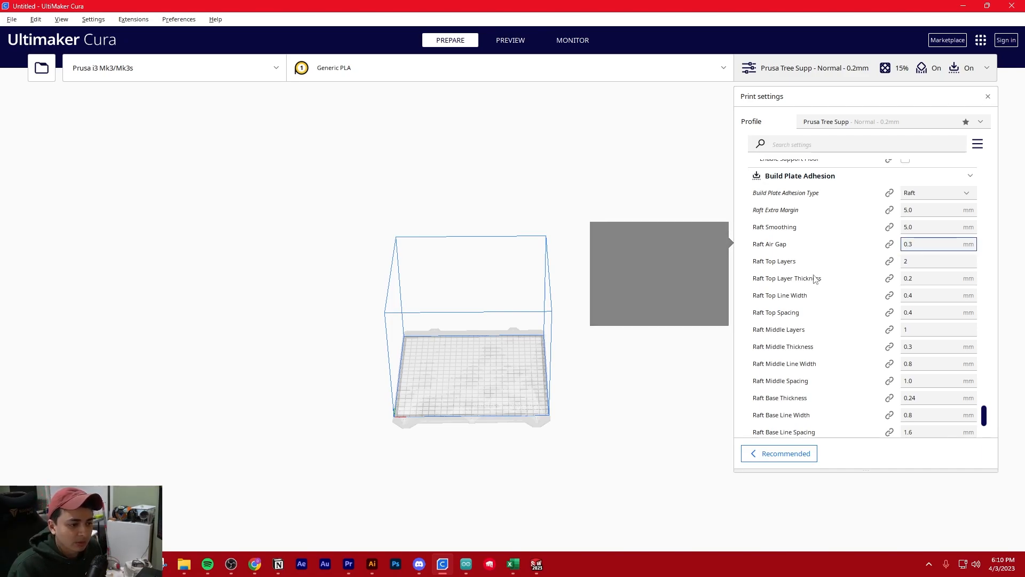
pyautogui.moveTo(809, 279)
pyautogui.scroll(-1, 809, 281)
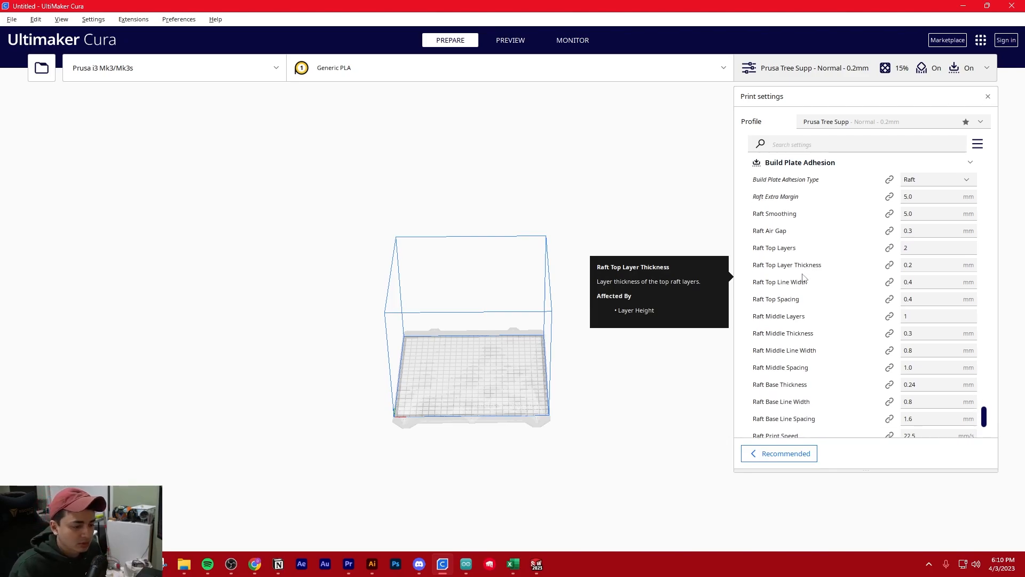
pyautogui.scroll(-5, 806, 279)
pyautogui.scroll(10, 800, 277)
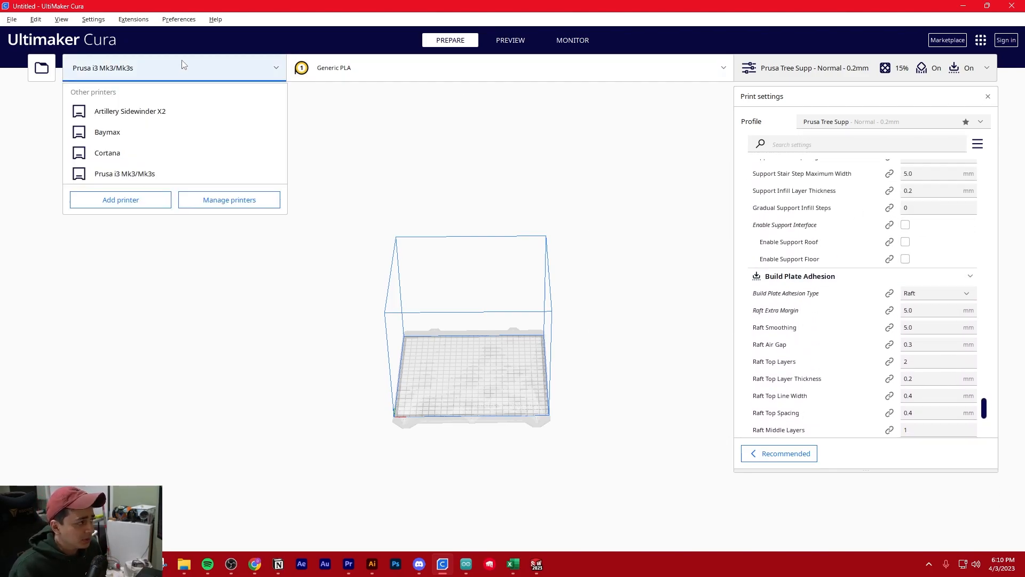
# Review the Prusa's raft, cooling, travel and retraction settings, and bring up the list of available printers.
pyautogui.scroll(-12, 806, 327)
pyautogui.scroll(14, 806, 328)
pyautogui.scroll(10, 806, 328)
pyautogui.scroll(10, 806, 328)
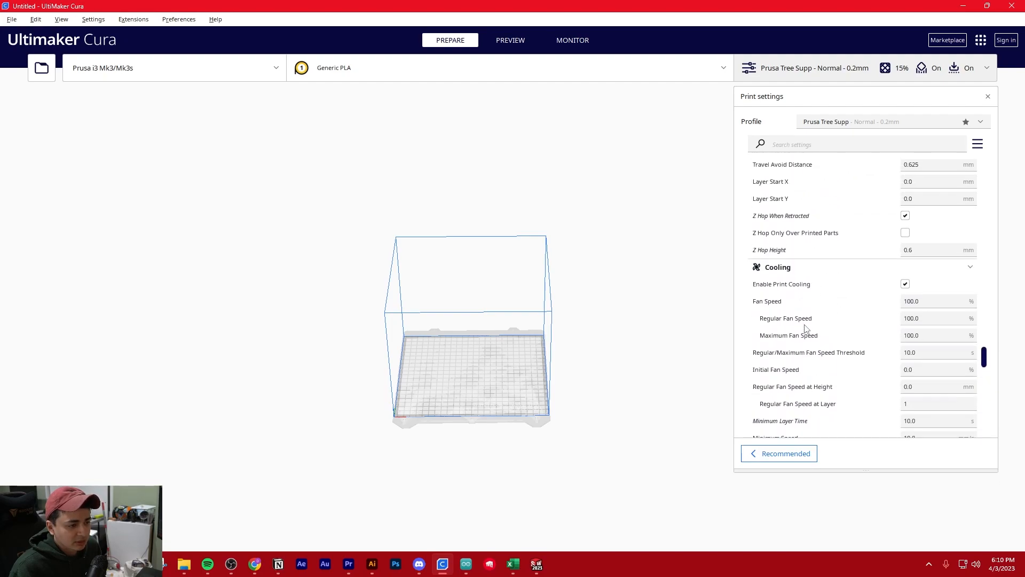
pyautogui.click(161, 72)
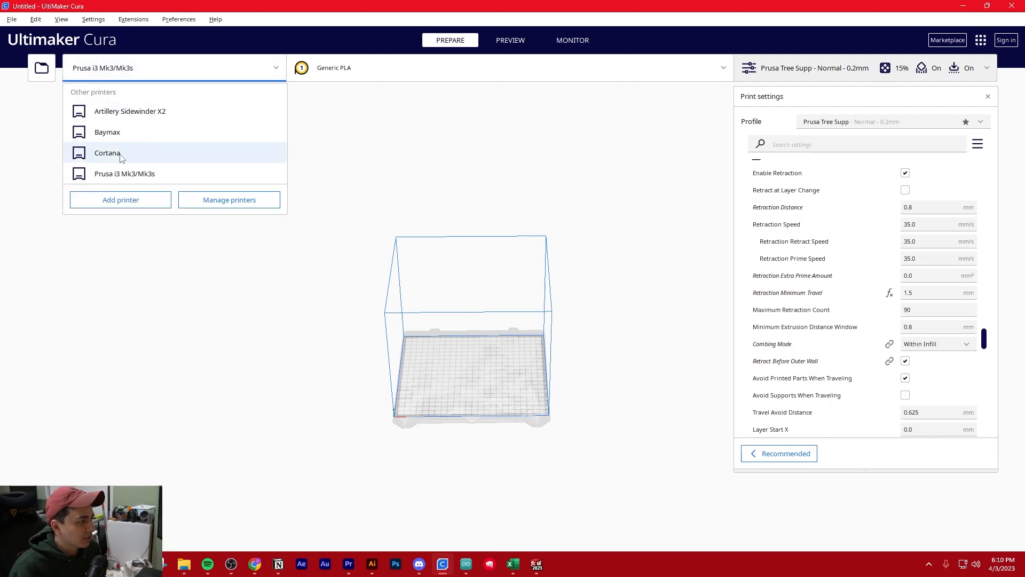
pyautogui.click(242, 157)
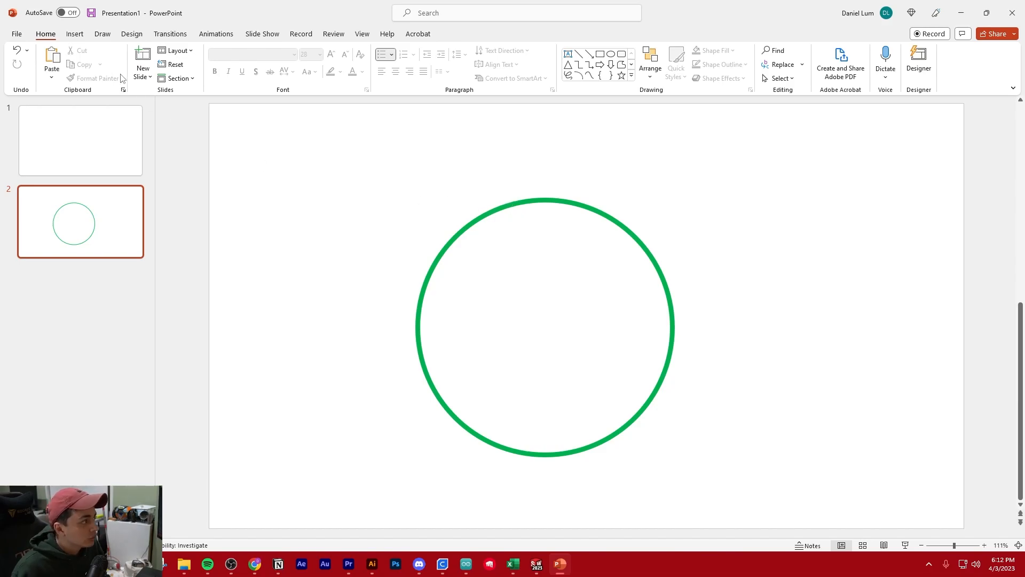
# On the PowerPoint slide with the green circle, add a text box with the lines ".4 mm nozzle" and ".2 mm layer height".
pyautogui.click(75, 34)
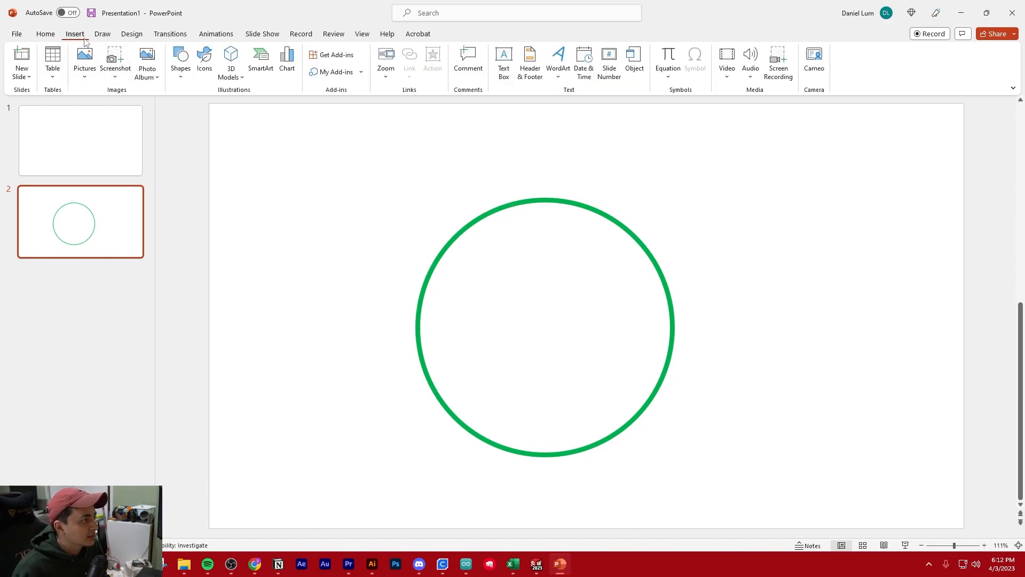
pyautogui.scroll(-2, 88, 43)
pyautogui.scroll(1, 86, 40)
pyautogui.click(47, 36)
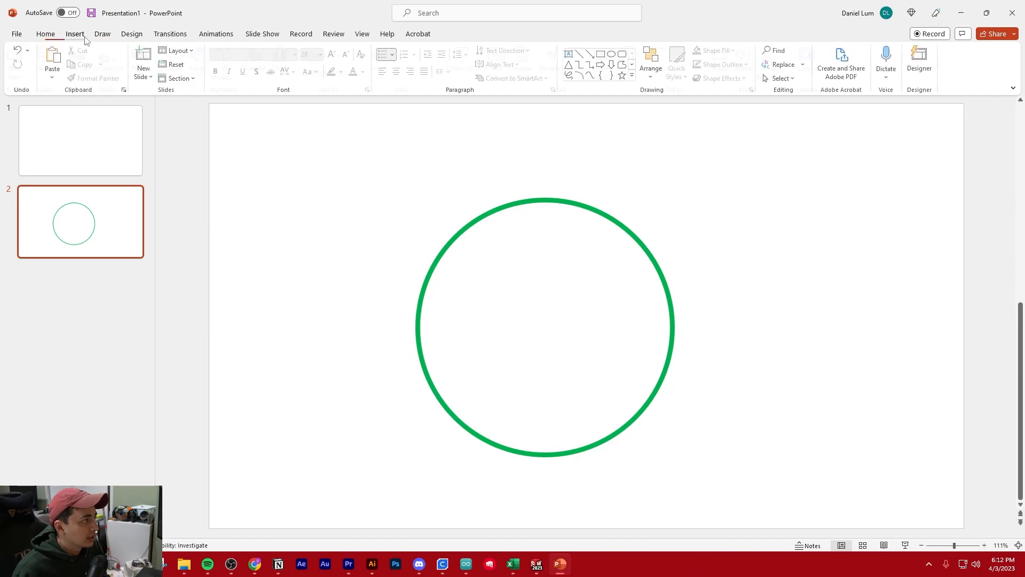
pyautogui.click(75, 34)
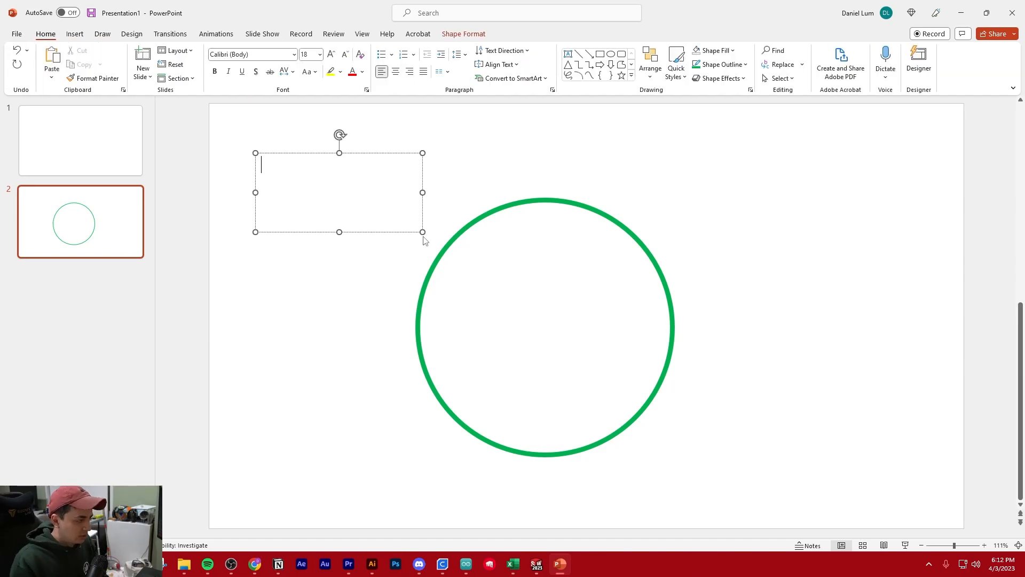
pyautogui.write('.4 mm nozzle')
pyautogui.press('Return')
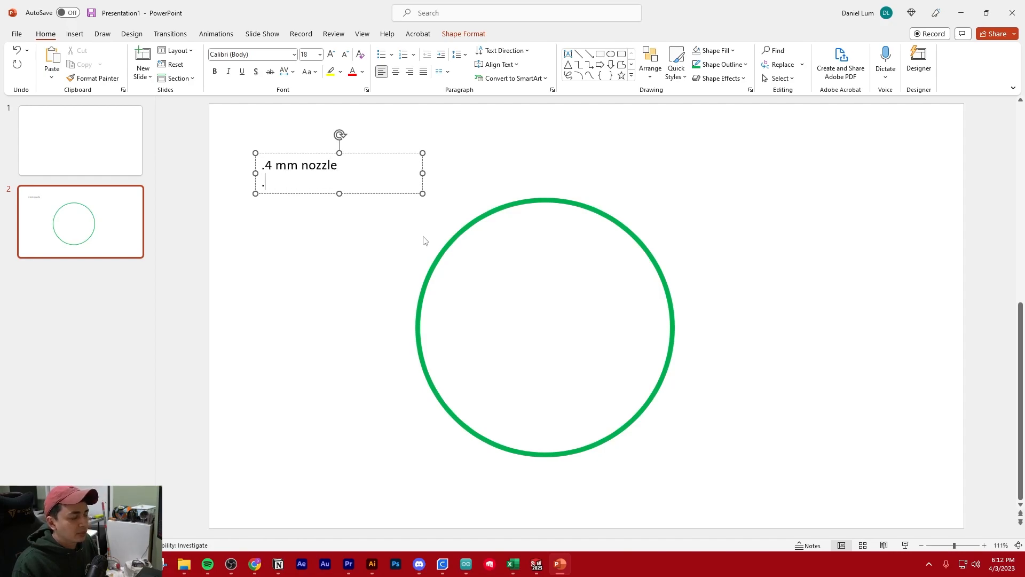
pyautogui.write('.2 mm layer height')
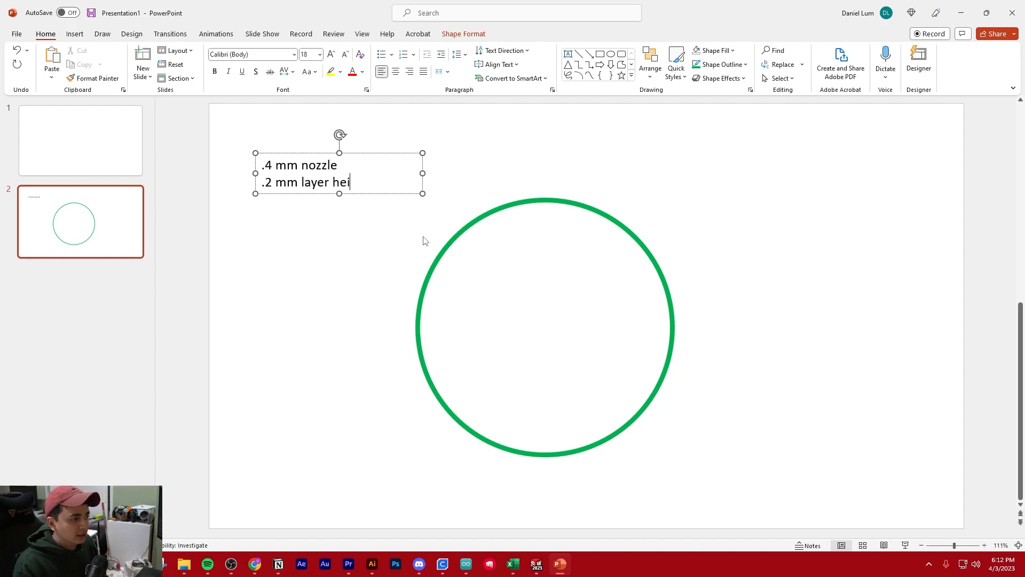